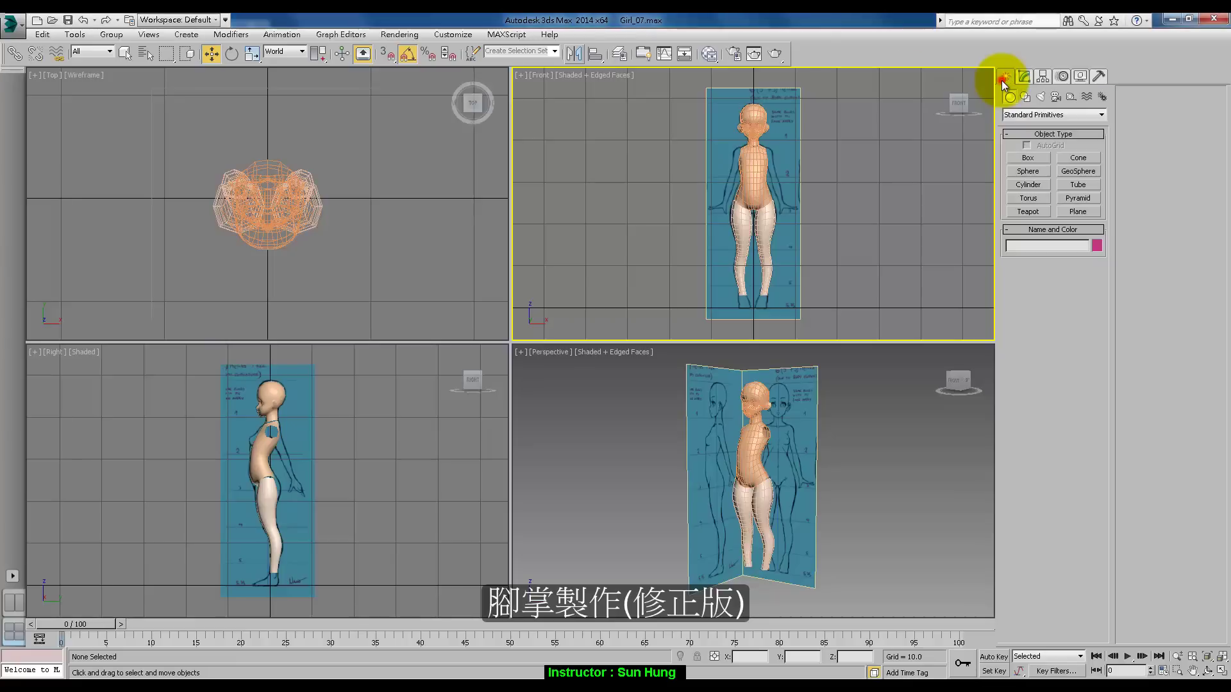
Draw a 1.896 × 1.865 × 1.834 box at the character's foot with 2 height segments.
{"action": "left_click", "coordinate": [1029, 159]}
{"action": "scroll", "coordinate": [351, 195], "scroll_direction": "up", "scroll_amount": 1}
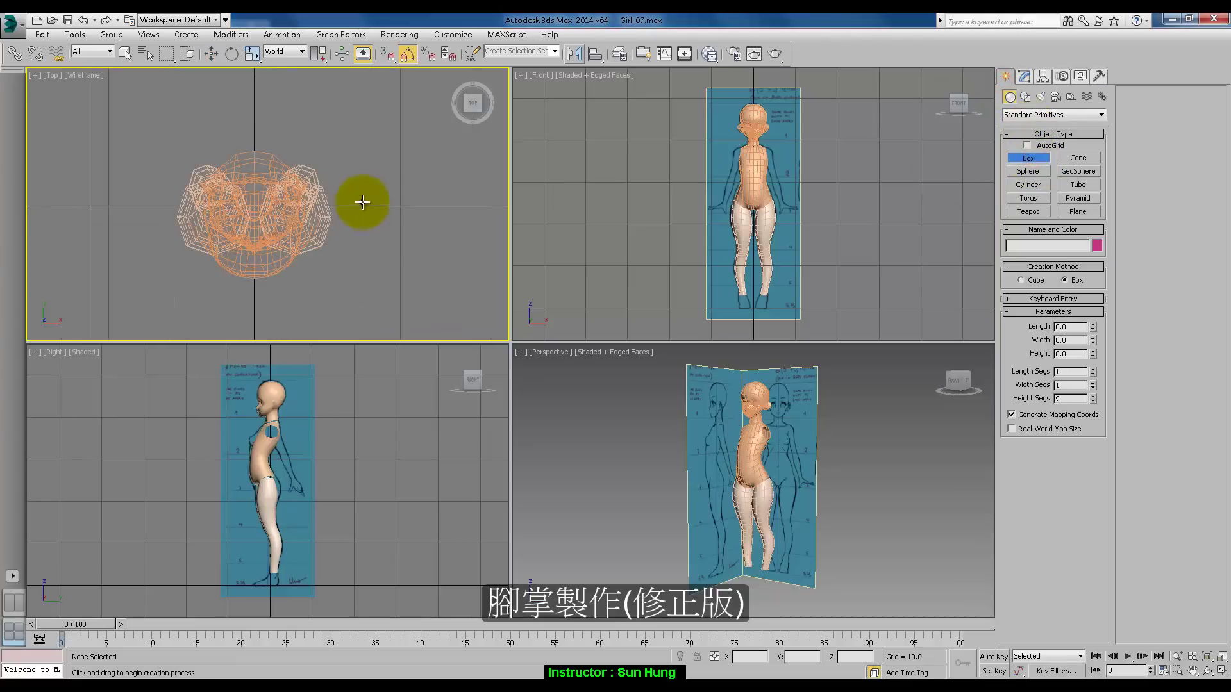
{"action": "scroll", "coordinate": [333, 200], "scroll_direction": "up", "scroll_amount": 5}
{"action": "left_click_drag", "start_coordinate": [196, 139], "coordinate": [273, 217]}
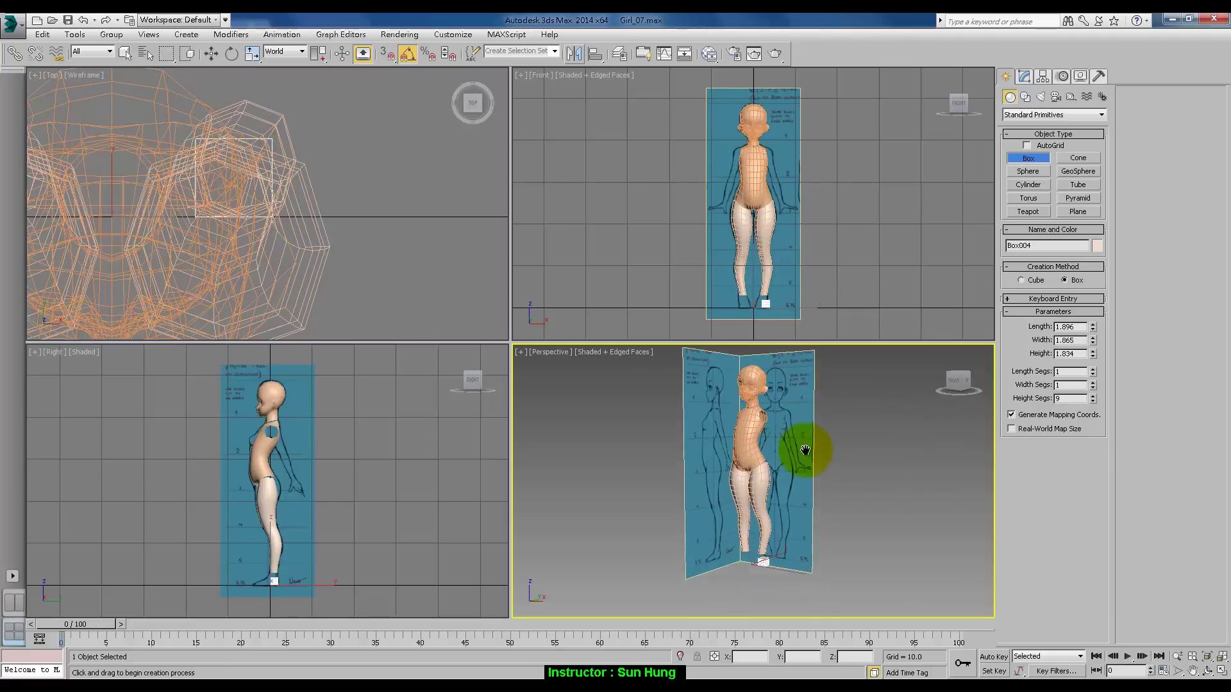
{"action": "scroll", "coordinate": [802, 452], "scroll_direction": "up", "scroll_amount": 3}
{"action": "scroll", "coordinate": [807, 456], "scroll_direction": "up", "scroll_amount": 3}
{"action": "key", "text": "z"}
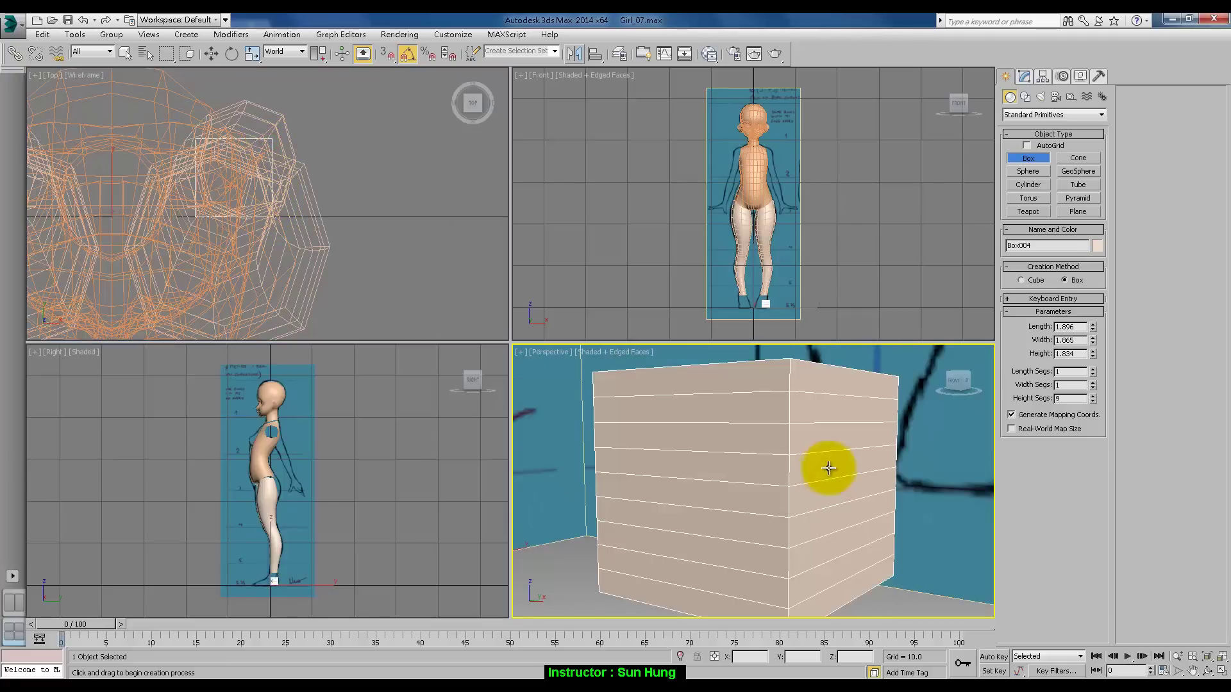
{"action": "left_click_drag", "start_coordinate": [1092, 401], "coordinate": [1078, 429]}
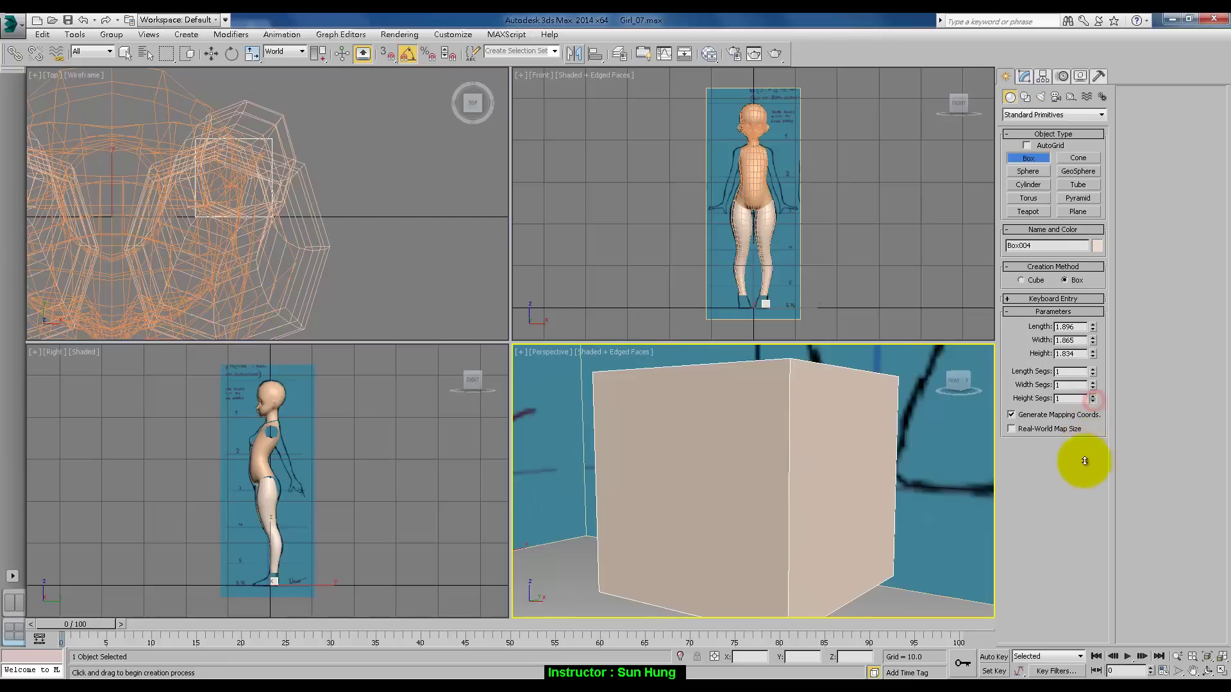
{"action": "left_click", "coordinate": [1094, 401]}
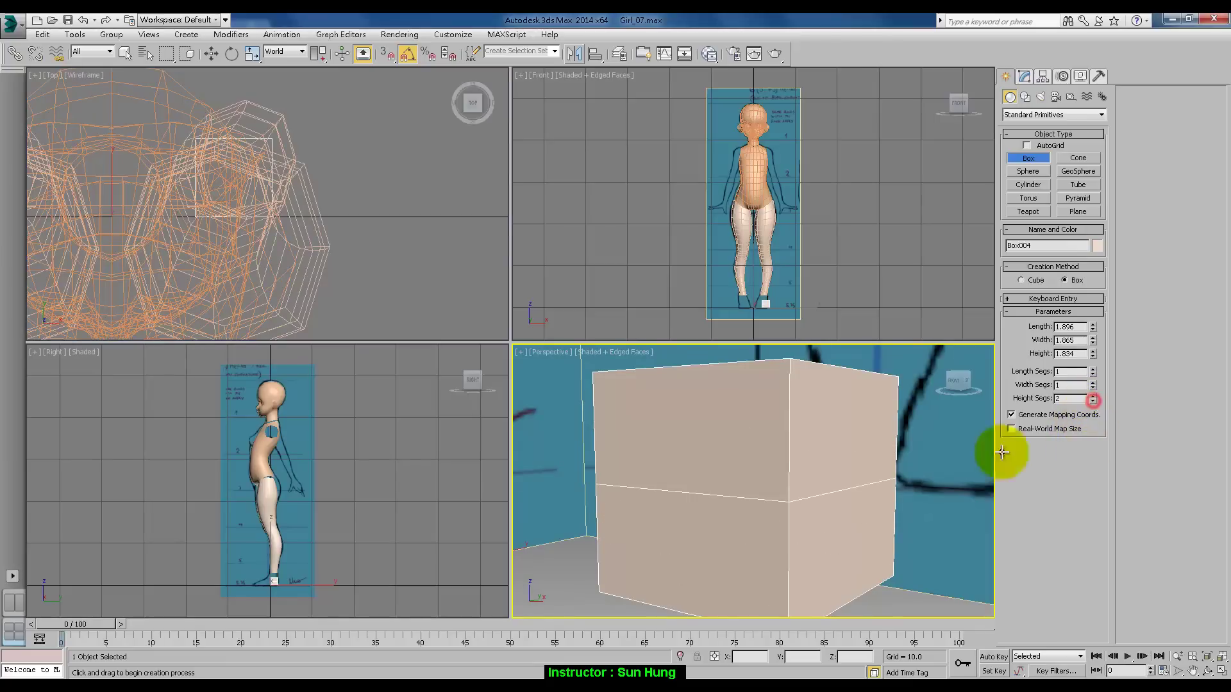
Zoom and pan the Right, Front and Perspective views onto the foot sketch and new box.
{"action": "middle_click_drag", "start_coordinate": [319, 552], "coordinate": [415, 442]}
{"action": "scroll", "coordinate": [410, 461], "scroll_direction": "up", "scroll_amount": 5}
{"action": "scroll", "coordinate": [406, 513], "scroll_direction": "up", "scroll_amount": 2}
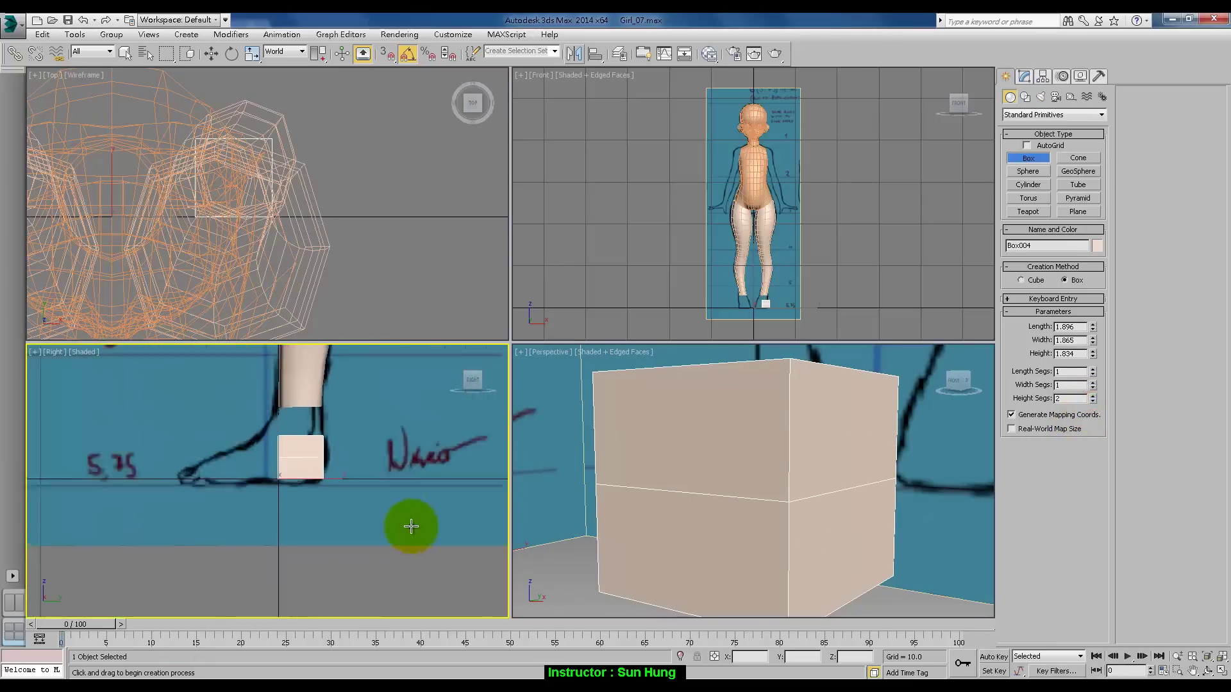
{"action": "scroll", "coordinate": [391, 542], "scroll_direction": "up", "scroll_amount": 2}
{"action": "scroll", "coordinate": [795, 267], "scroll_direction": "up", "scroll_amount": 5}
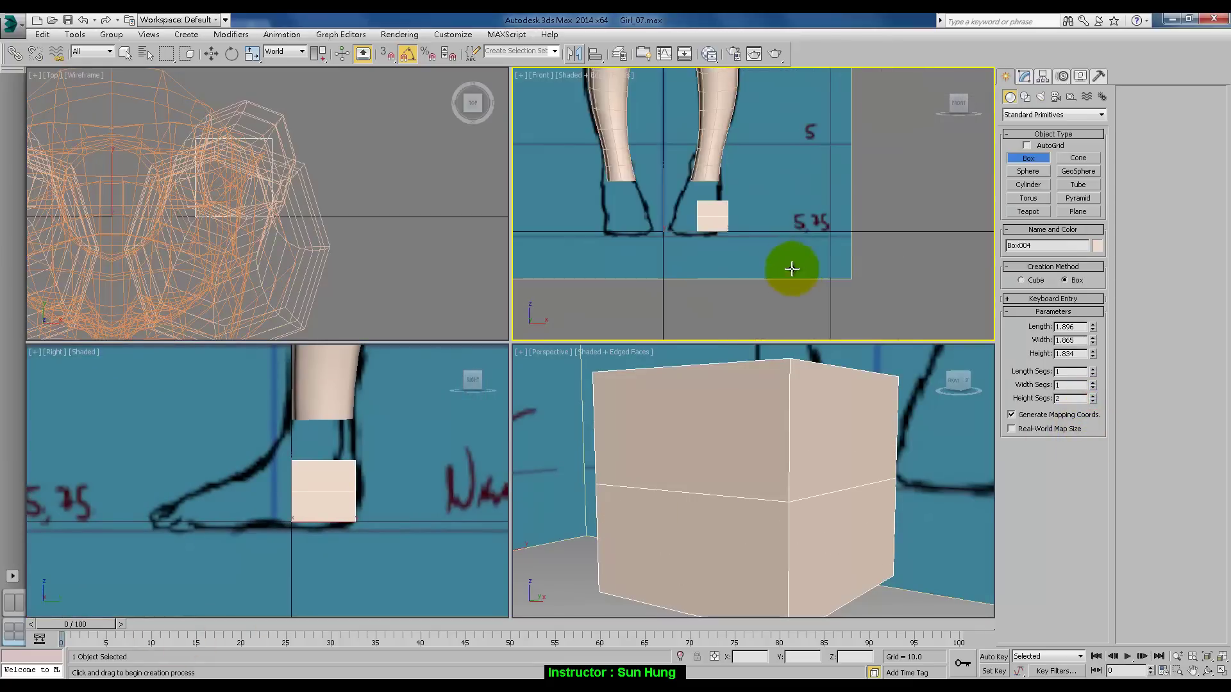
{"action": "middle_click_drag", "start_coordinate": [791, 266], "coordinate": [843, 274]}
{"action": "scroll", "coordinate": [834, 279], "scroll_direction": "up", "scroll_amount": 3}
{"action": "middle_click", "coordinate": [402, 483]}
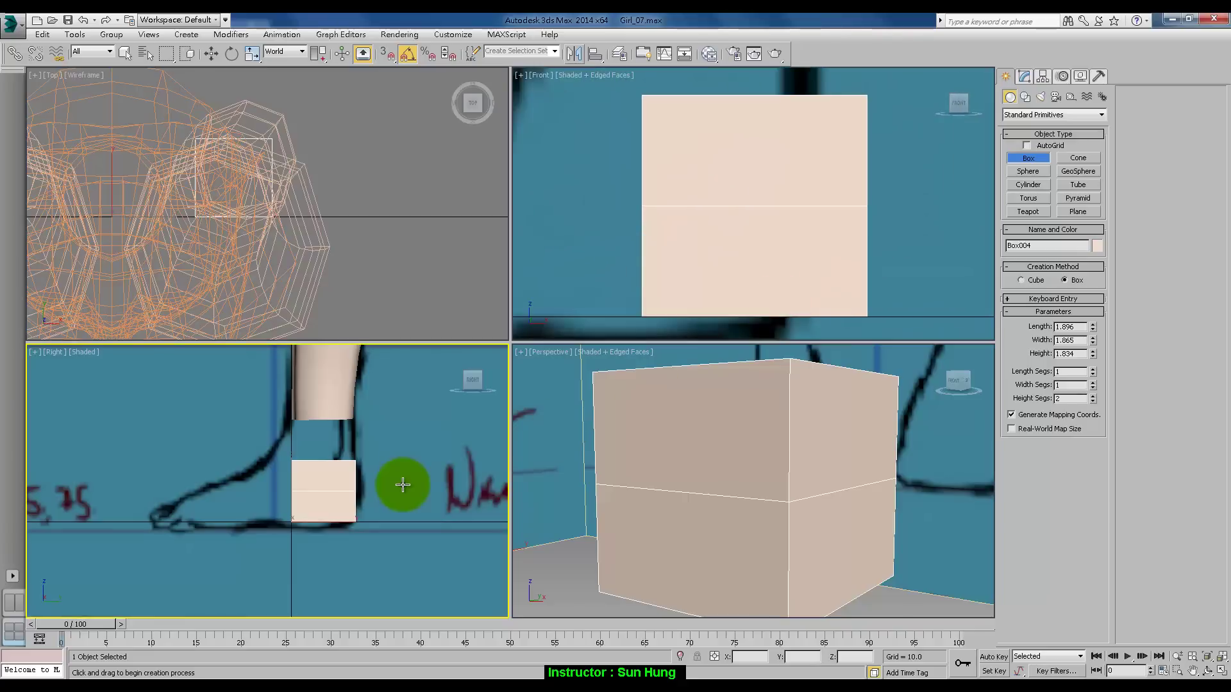
{"action": "scroll", "coordinate": [401, 484], "scroll_direction": "up", "scroll_amount": 4}
{"action": "scroll", "coordinate": [414, 486], "scroll_direction": "down", "scroll_amount": 2}
{"action": "middle_click_drag", "start_coordinate": [414, 485], "coordinate": [431, 489]}
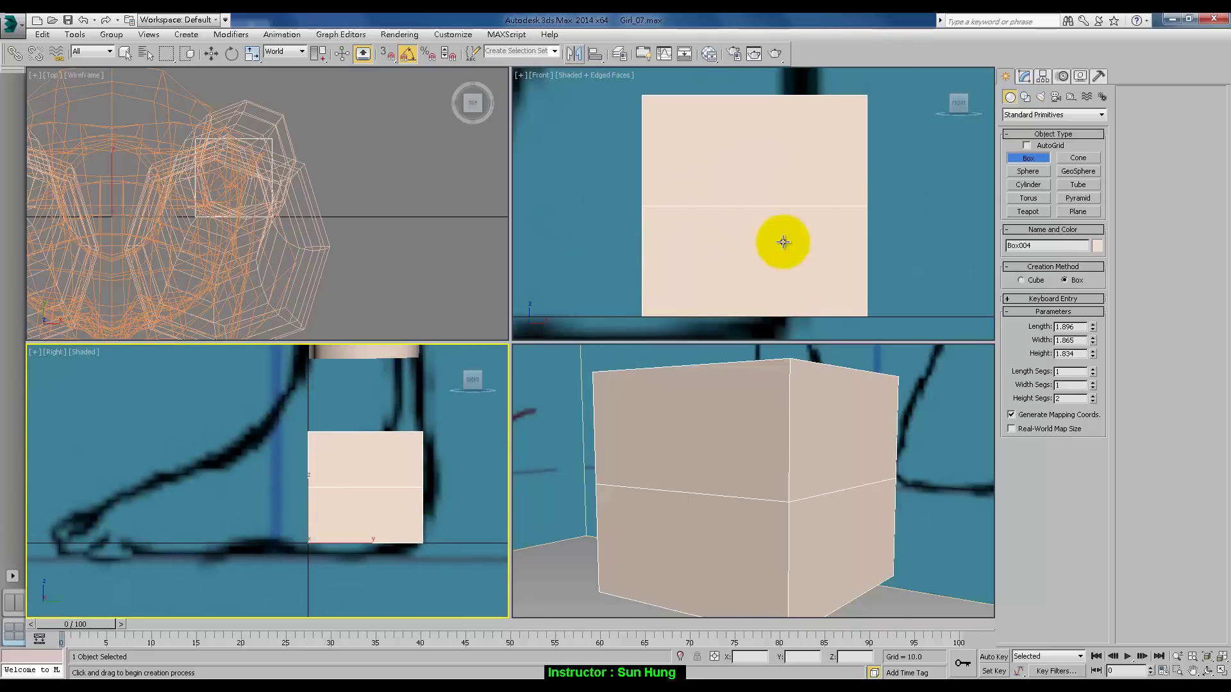
{"action": "scroll", "coordinate": [785, 240], "scroll_direction": "down", "scroll_amount": 3}
{"action": "middle_click_drag", "start_coordinate": [813, 231], "coordinate": [826, 271]}
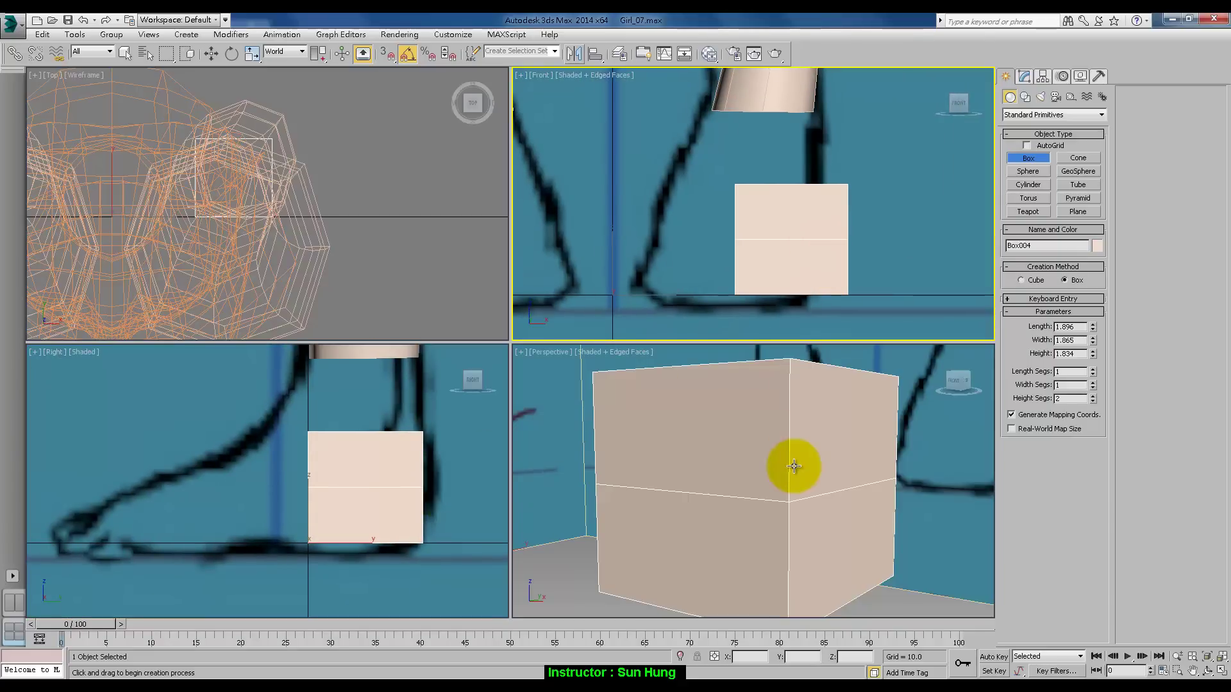
{"action": "scroll", "coordinate": [797, 461], "scroll_direction": "down", "scroll_amount": 3}
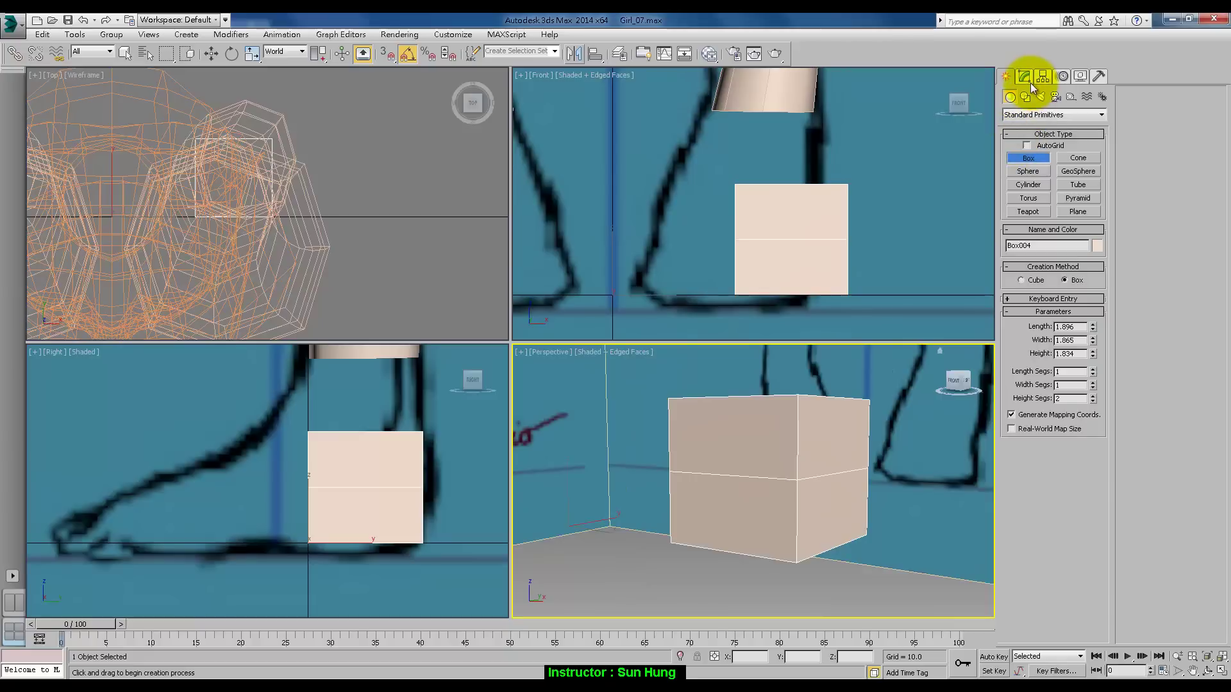
End box creation with the Front viewport active.
{"action": "middle_click", "coordinate": [836, 223]}
{"action": "right_click", "coordinate": [836, 226]}
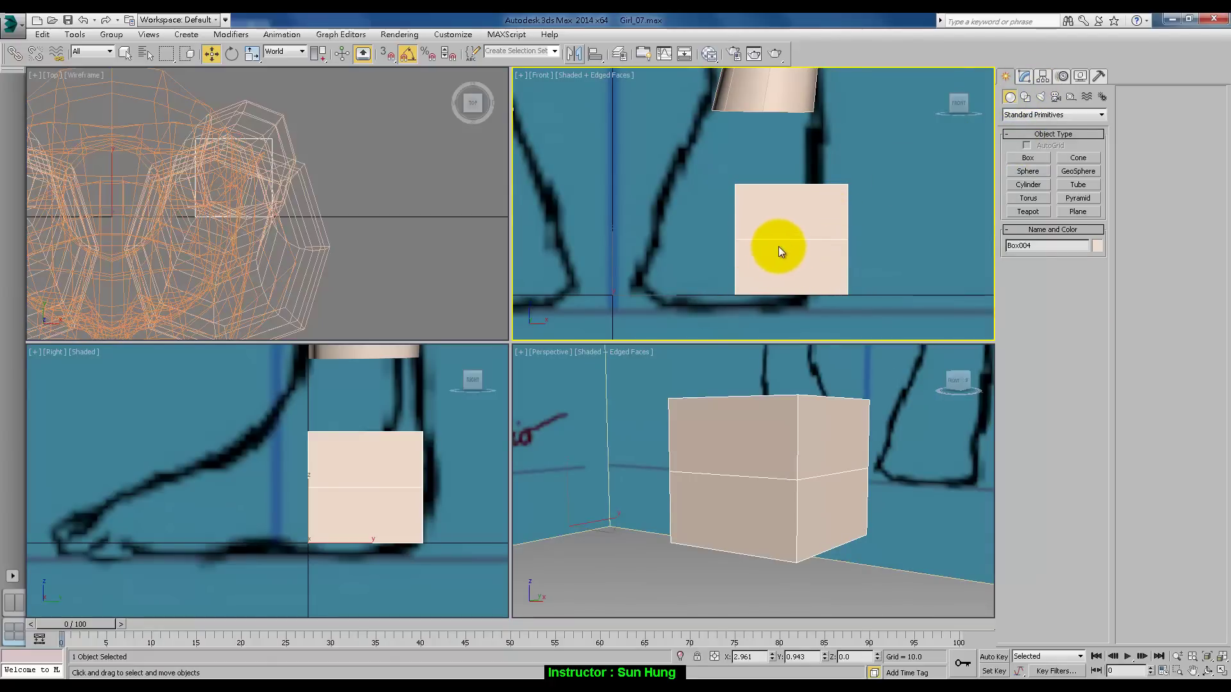
{"action": "key", "text": "ctrl+shift+x"}
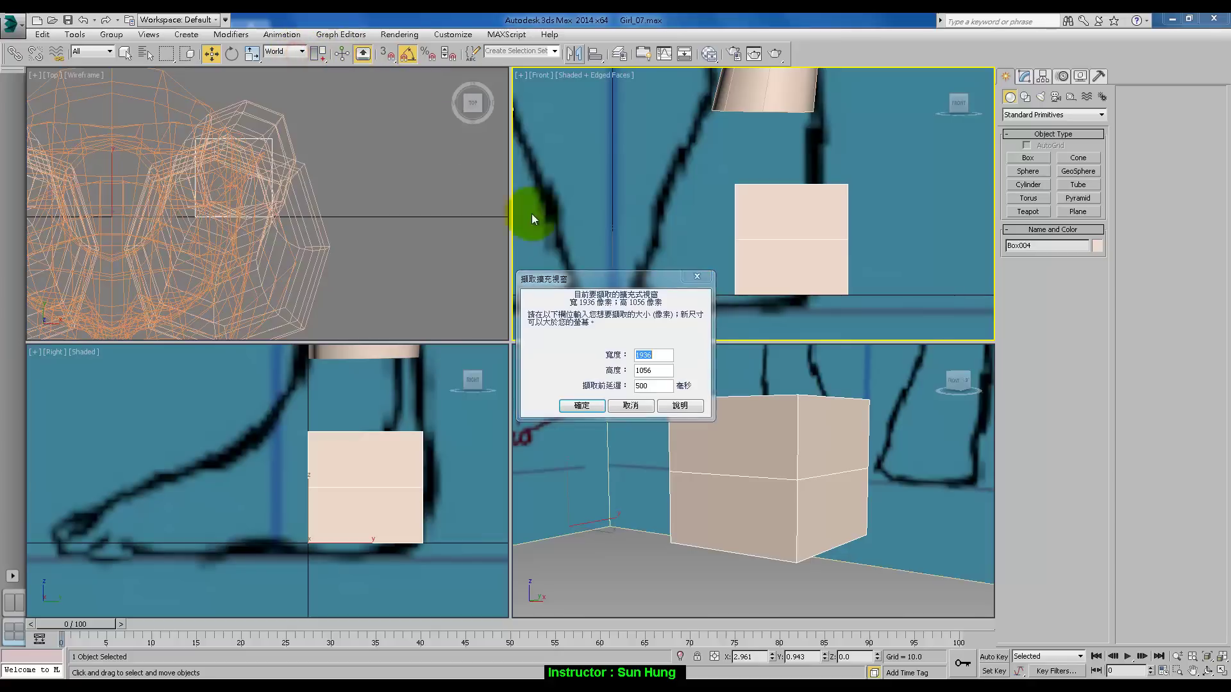
{"action": "left_click", "coordinate": [697, 278]}
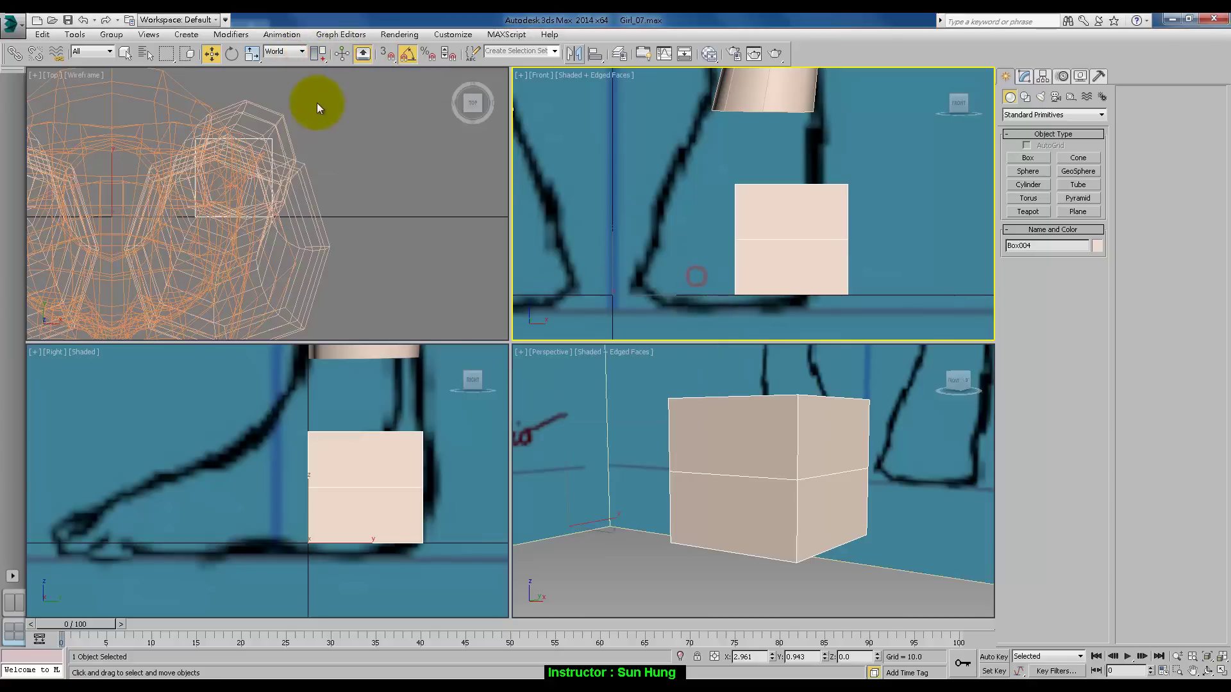
Set the reference coordinate system to View and use the transform coordinate center.
{"action": "left_click", "coordinate": [305, 56]}
{"action": "left_click", "coordinate": [276, 72]}
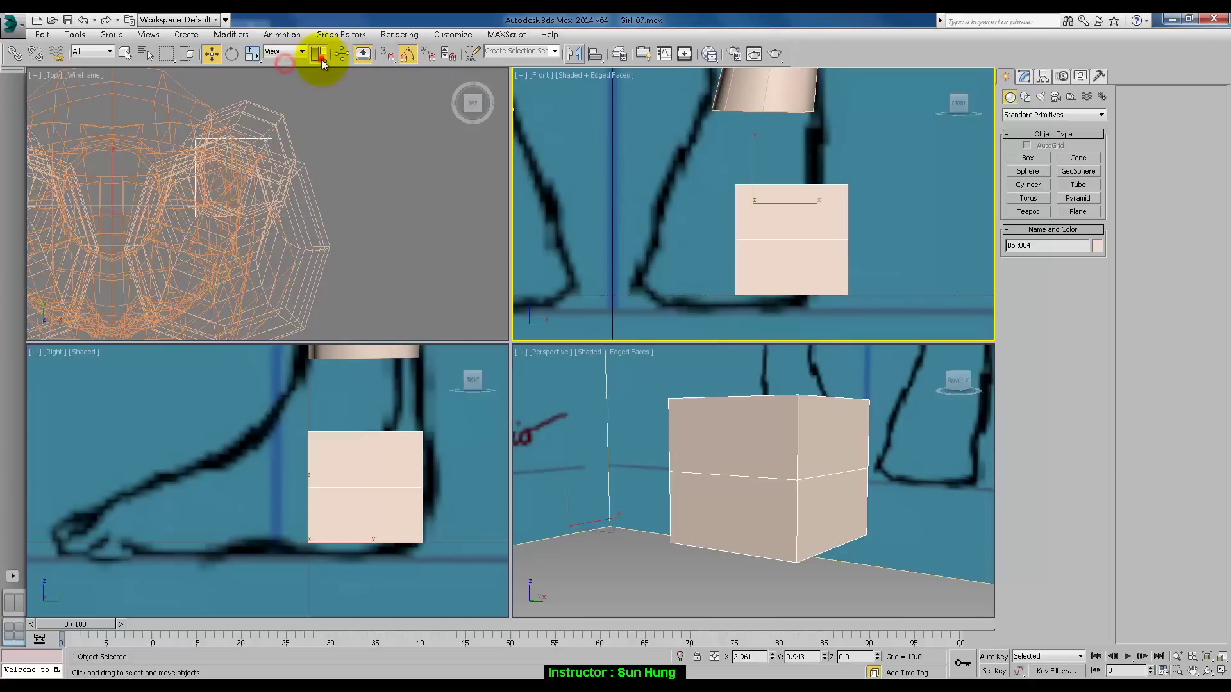
{"action": "left_click_drag", "start_coordinate": [321, 62], "coordinate": [321, 82]}
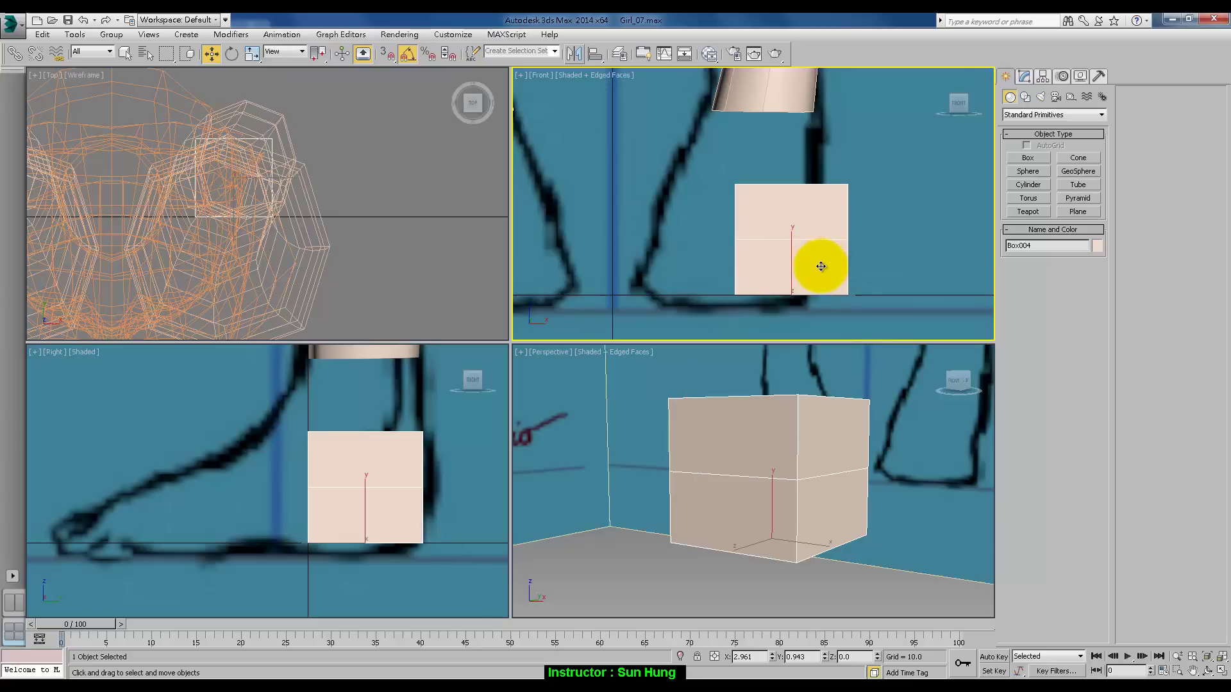
{"action": "key", "text": "ctrl+shift+x"}
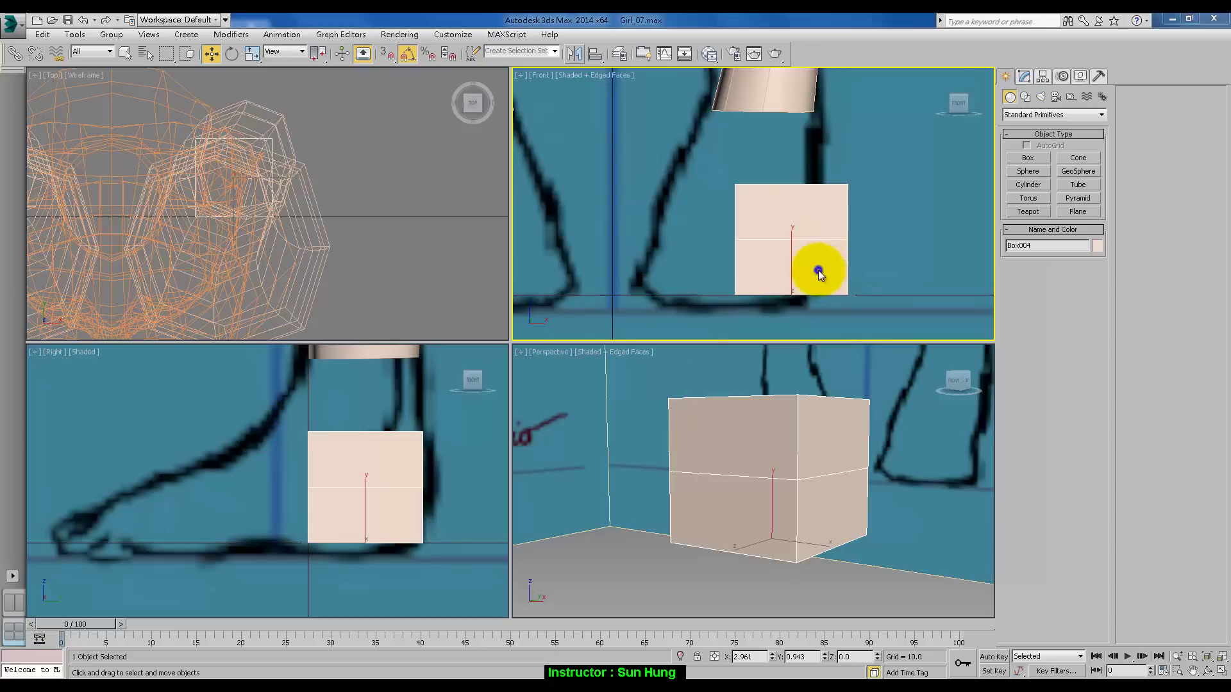
Slide the box along X to about 1.922 so it sits over the sketched foot.
{"action": "left_click", "coordinate": [627, 408]}
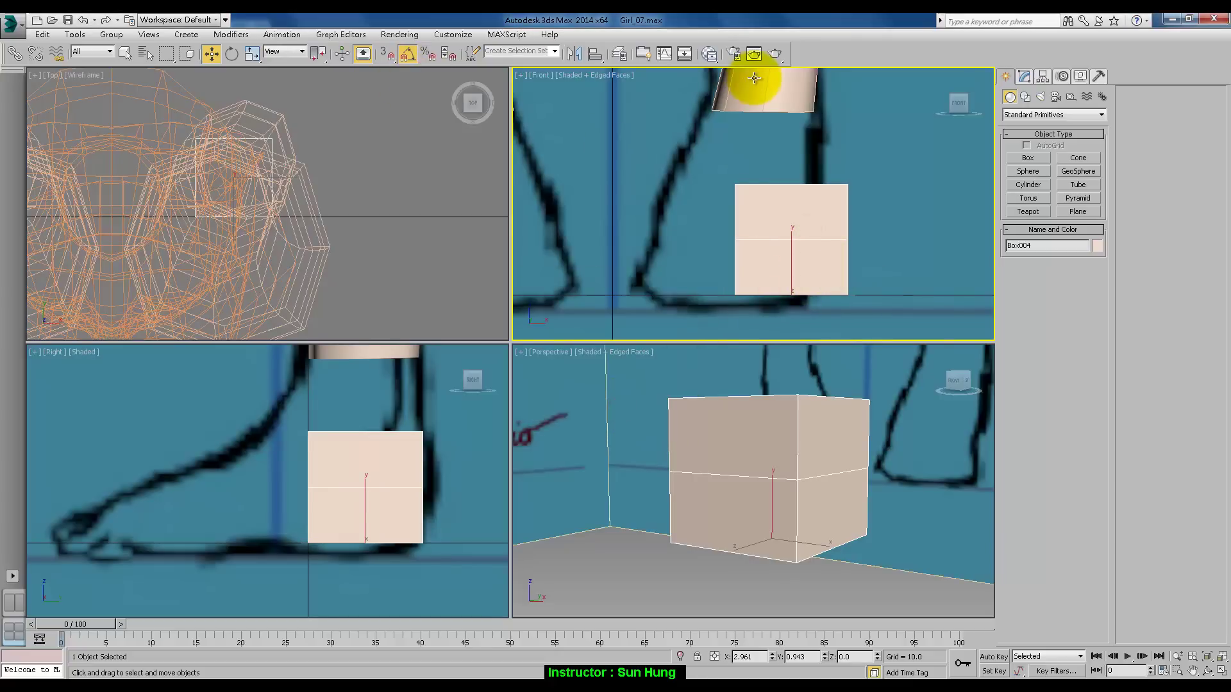
{"action": "left_click_drag", "start_coordinate": [805, 268], "coordinate": [779, 292]}
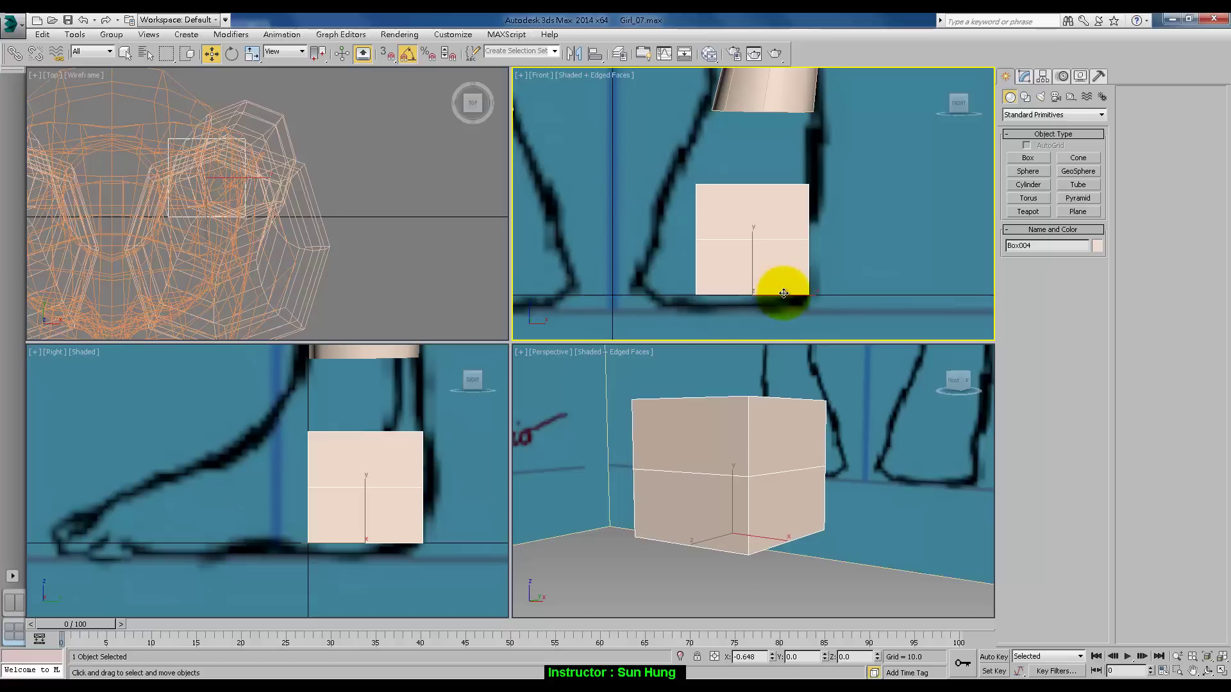
{"action": "left_click_drag", "start_coordinate": [779, 292], "coordinate": [774, 279]}
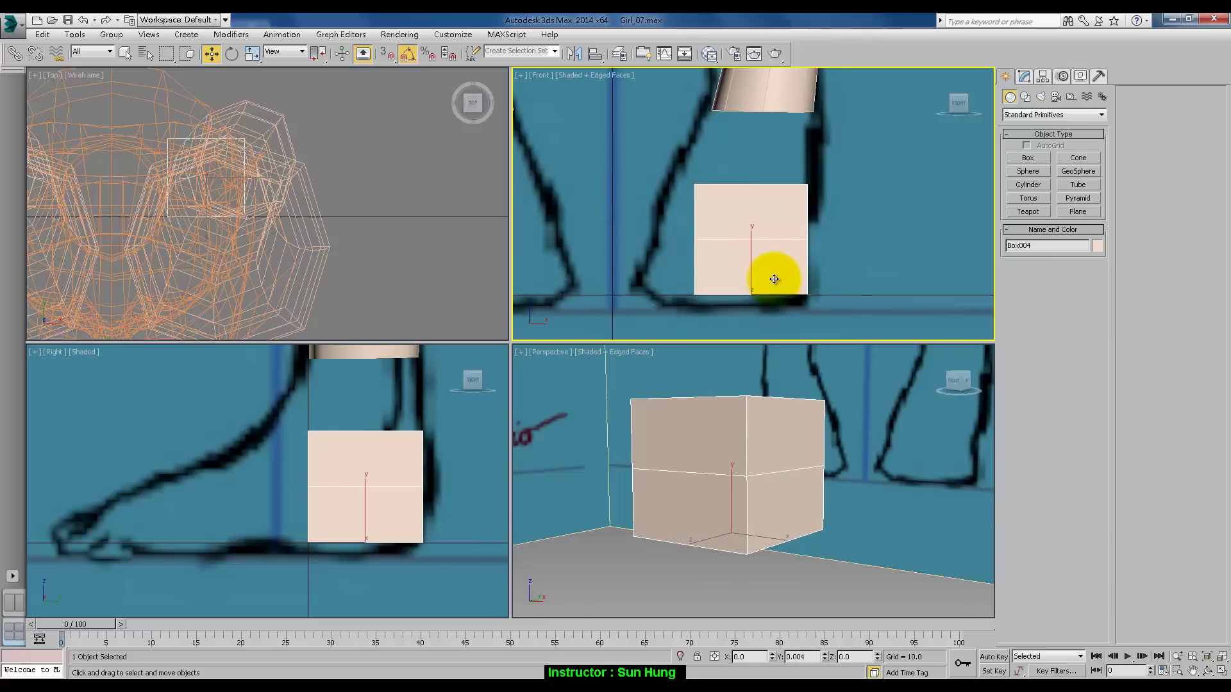
{"action": "left_click_drag", "start_coordinate": [774, 279], "coordinate": [768, 279]}
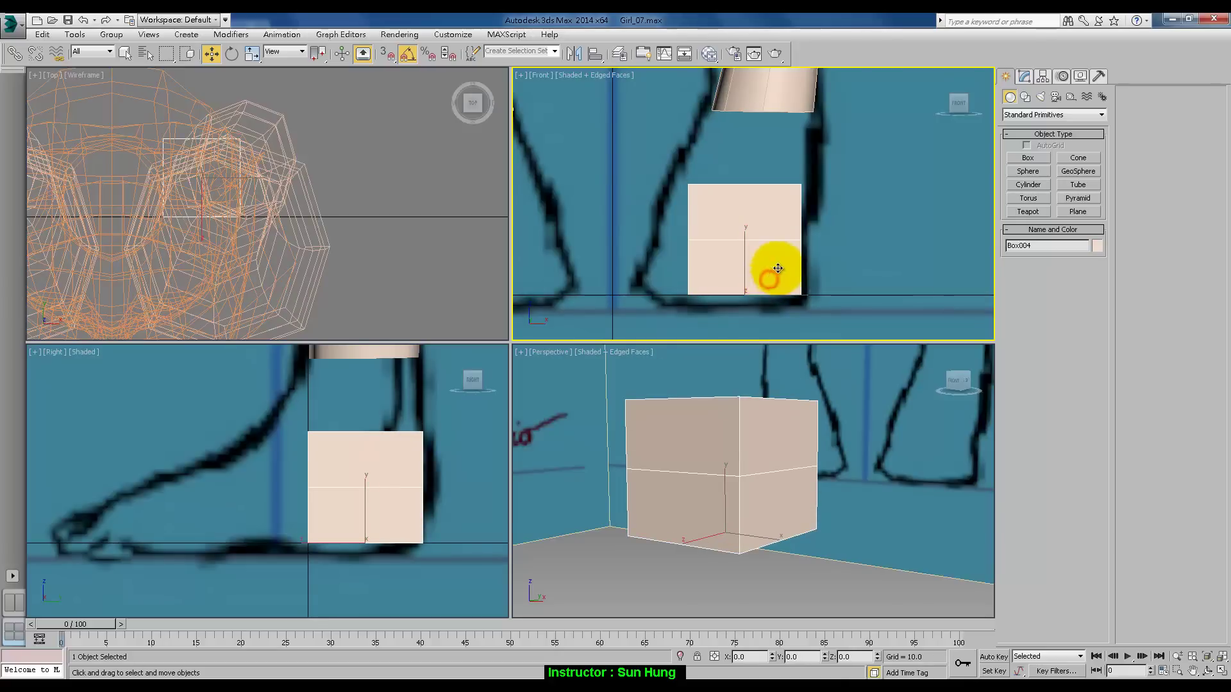
{"action": "left_click_drag", "start_coordinate": [768, 280], "coordinate": [773, 283]}
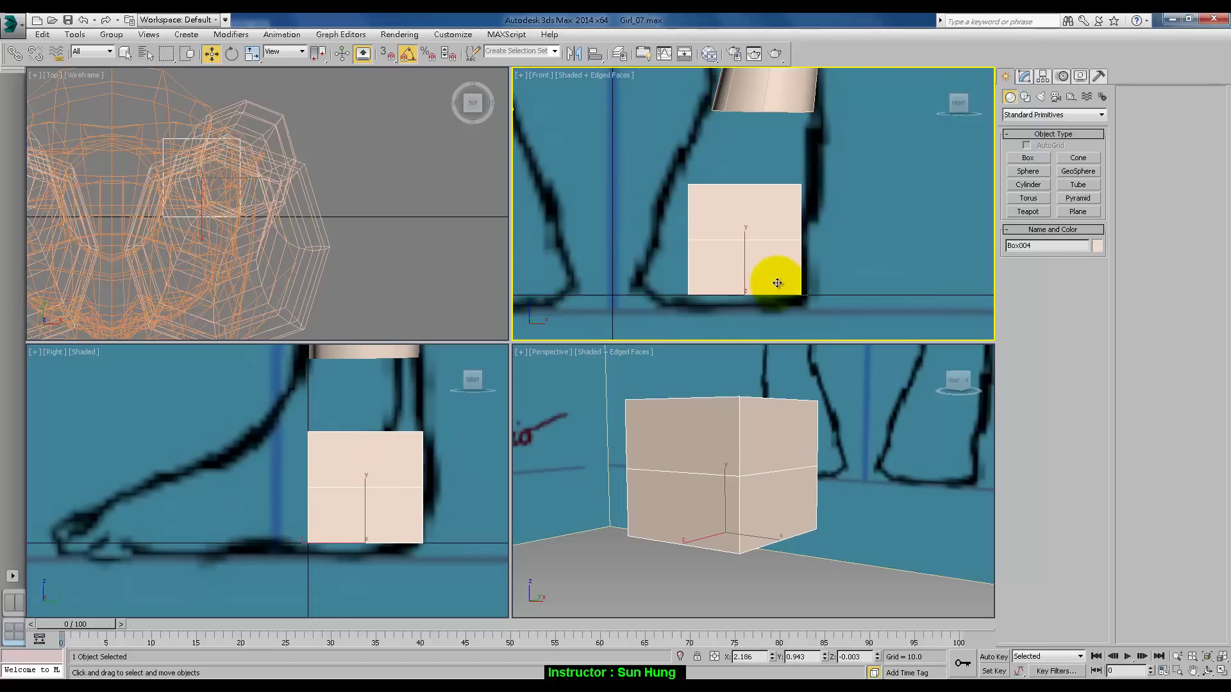
{"action": "mouse_move", "coordinate": [761, 261]}
{"action": "left_mouse_down"}
{"action": "mouse_move", "coordinate": [782, 283]}
{"action": "mouse_move", "coordinate": [765, 284]}
{"action": "left_mouse_up"}
Convert the box to an Editable Poly and shape its right-side vertices toward the ankle.
{"action": "right_click", "coordinate": [763, 283]}
{"action": "mouse_move", "coordinate": [788, 400]}
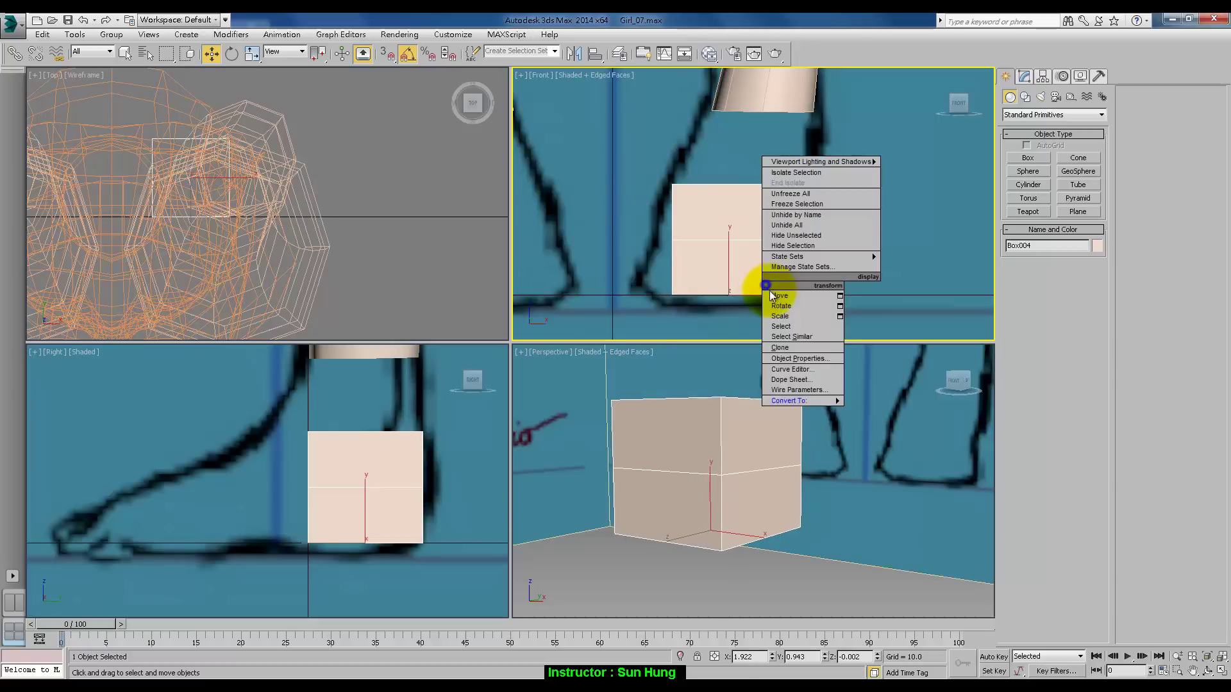
{"action": "left_click", "coordinate": [894, 414]}
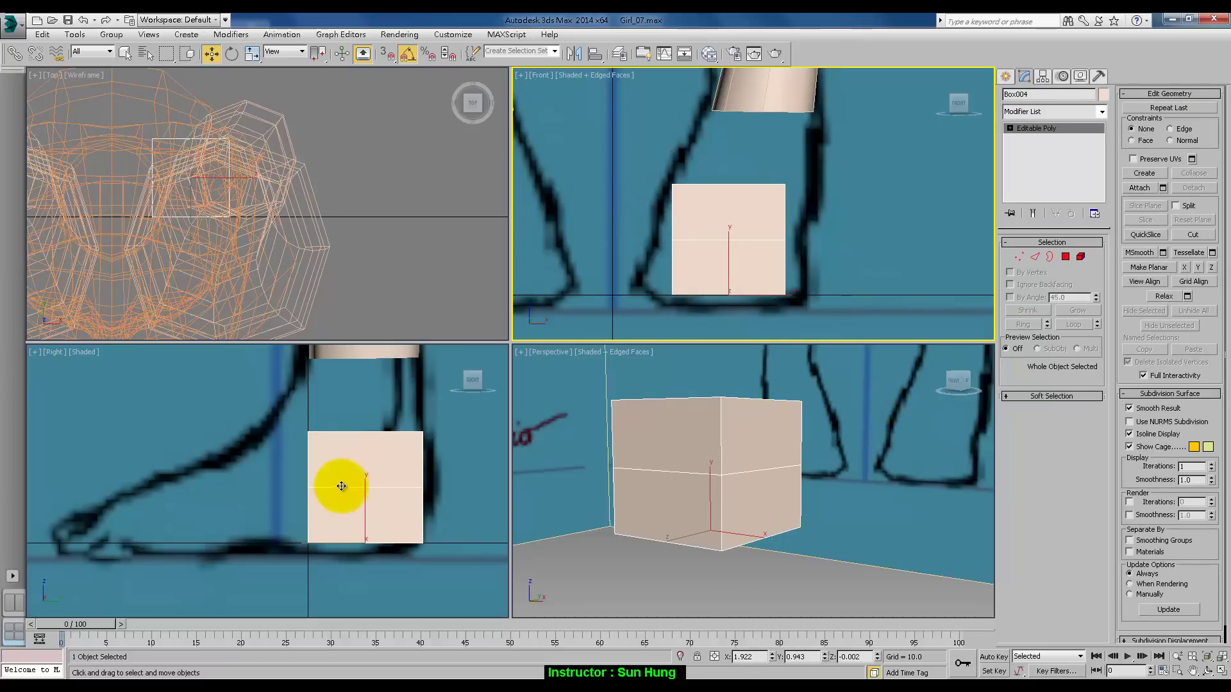
{"action": "left_click", "coordinate": [1025, 260]}
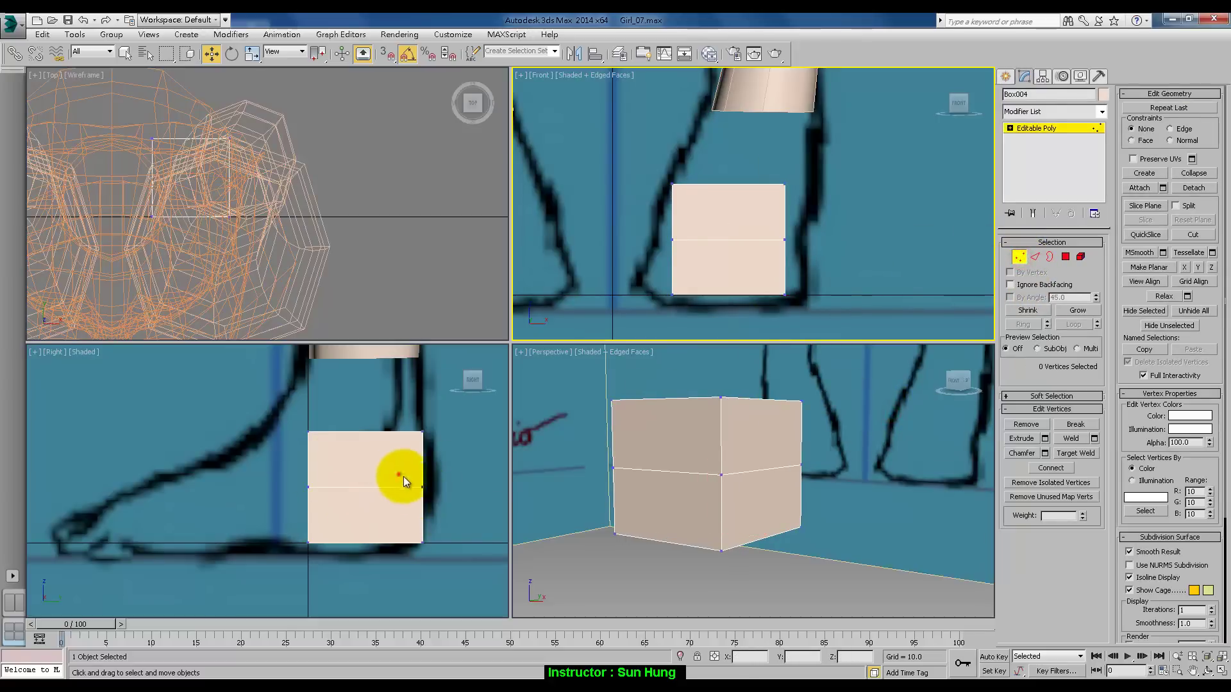
{"action": "mouse_move", "coordinate": [402, 475]}
{"action": "left_mouse_down"}
{"action": "mouse_move", "coordinate": [449, 493]}
{"action": "mouse_move", "coordinate": [434, 491]}
{"action": "left_mouse_up"}
{"action": "mouse_move", "coordinate": [442, 546]}
{"action": "left_mouse_down"}
{"action": "mouse_move", "coordinate": [397, 543]}
{"action": "mouse_move", "coordinate": [409, 542]}
{"action": "left_mouse_up"}
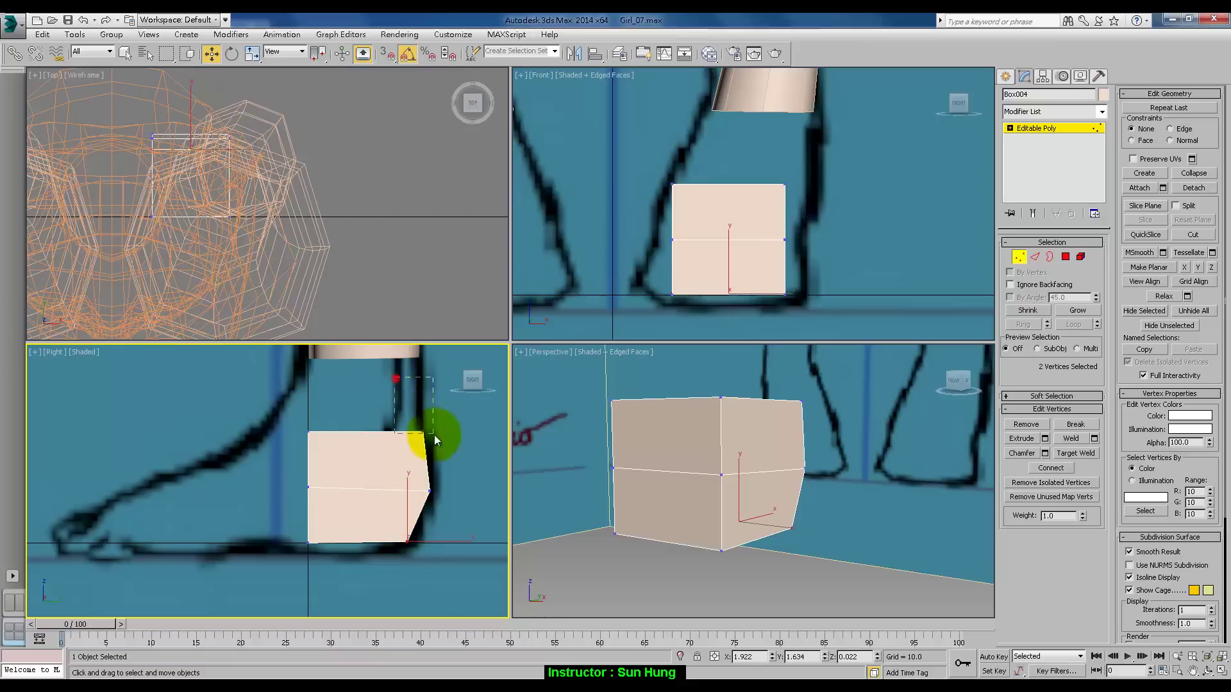
{"action": "mouse_move", "coordinate": [440, 417]}
{"action": "left_mouse_down"}
{"action": "mouse_move", "coordinate": [412, 432]}
{"action": "mouse_move", "coordinate": [414, 417]}
{"action": "left_mouse_up"}
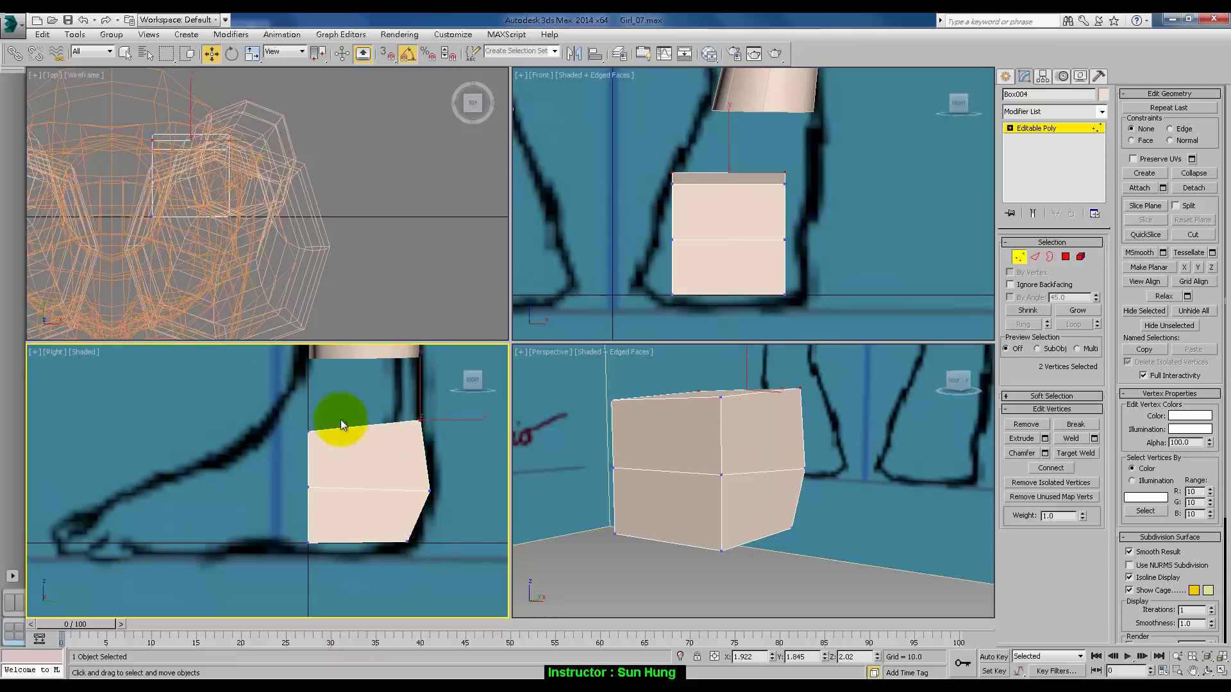
Select the left-side vertices and pull them back toward the sketched heel.
{"action": "left_click_drag", "start_coordinate": [329, 467], "coordinate": [285, 408]}
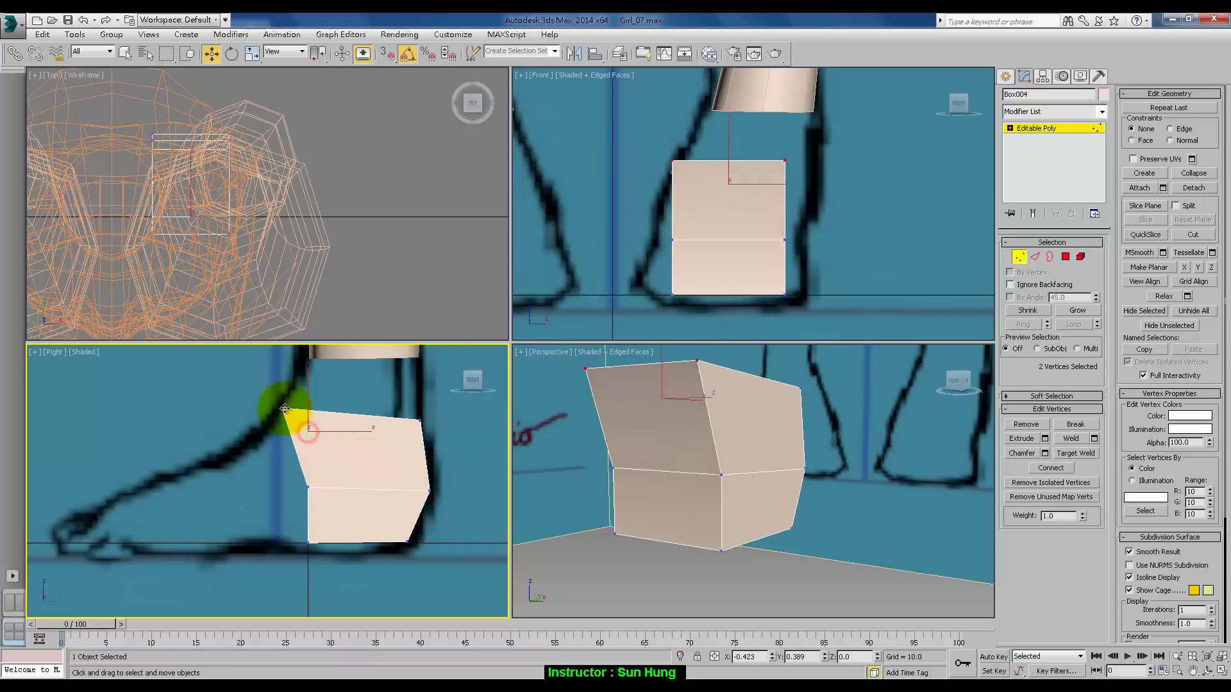
{"action": "mouse_move", "coordinate": [287, 451]}
{"action": "left_mouse_down"}
{"action": "mouse_move", "coordinate": [344, 521]}
{"action": "mouse_move", "coordinate": [278, 541]}
{"action": "left_mouse_up"}
{"action": "left_click", "coordinate": [317, 545], "text": "ctrl"}
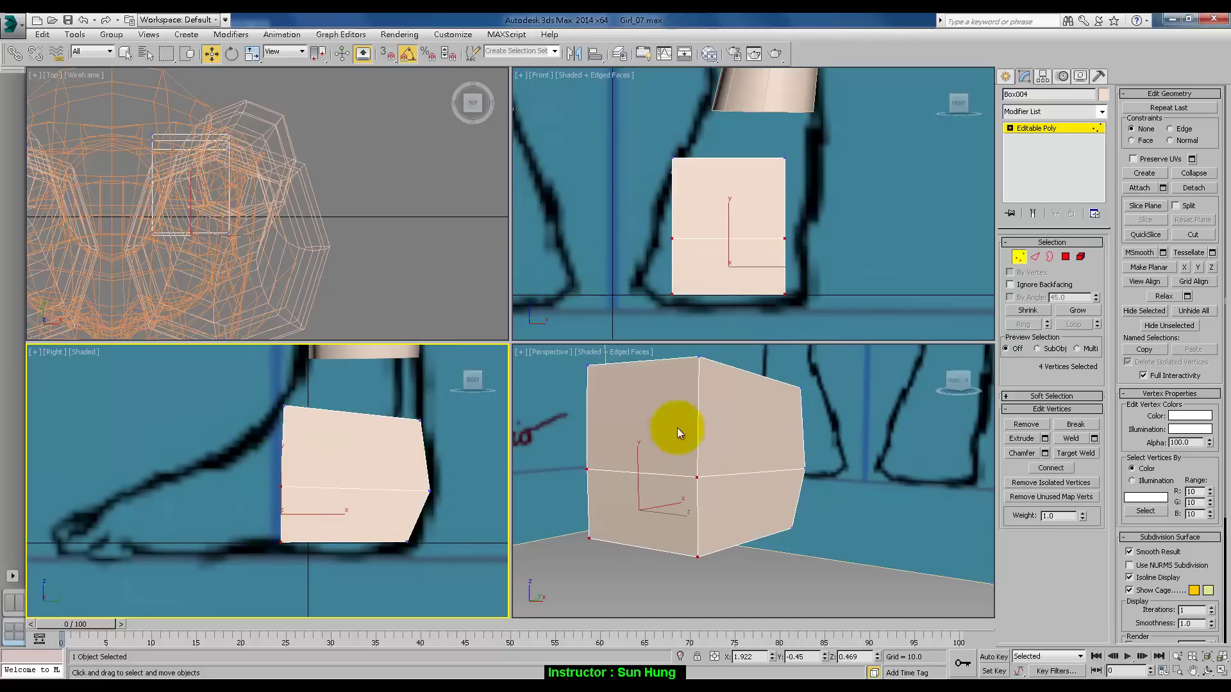
{"action": "key", "text": "ctrl+z"}
{"action": "key", "text": "ctrl+z"}
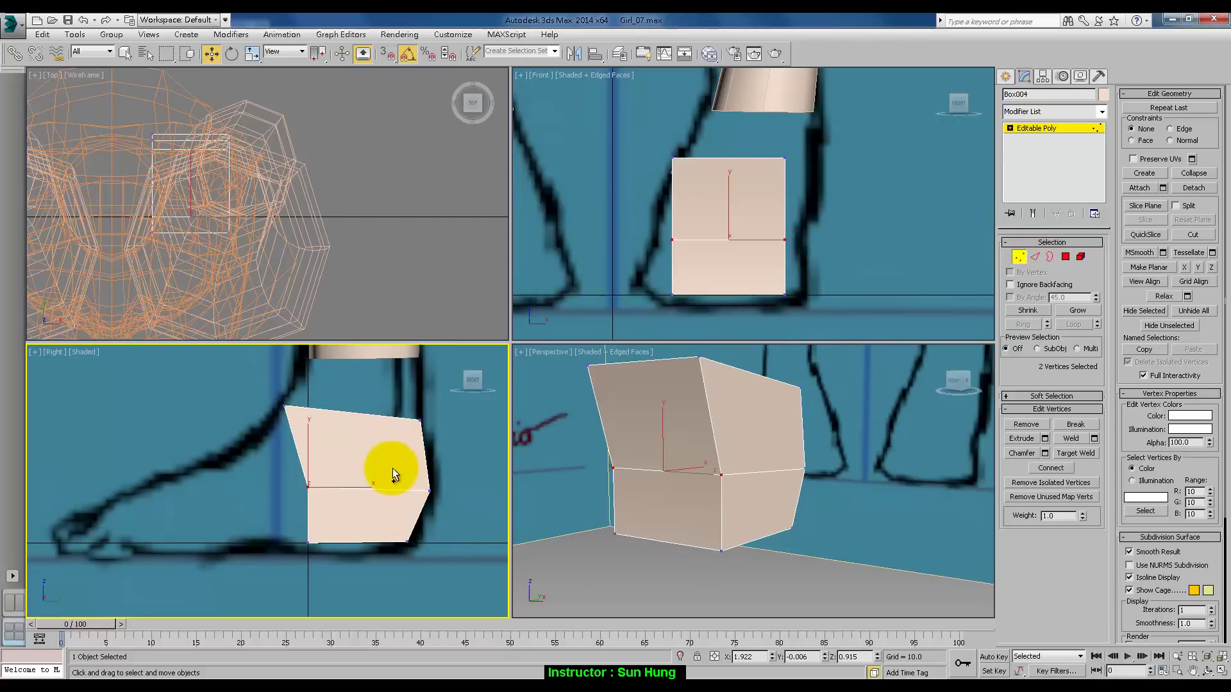
{"action": "key", "text": "ctrl+z"}
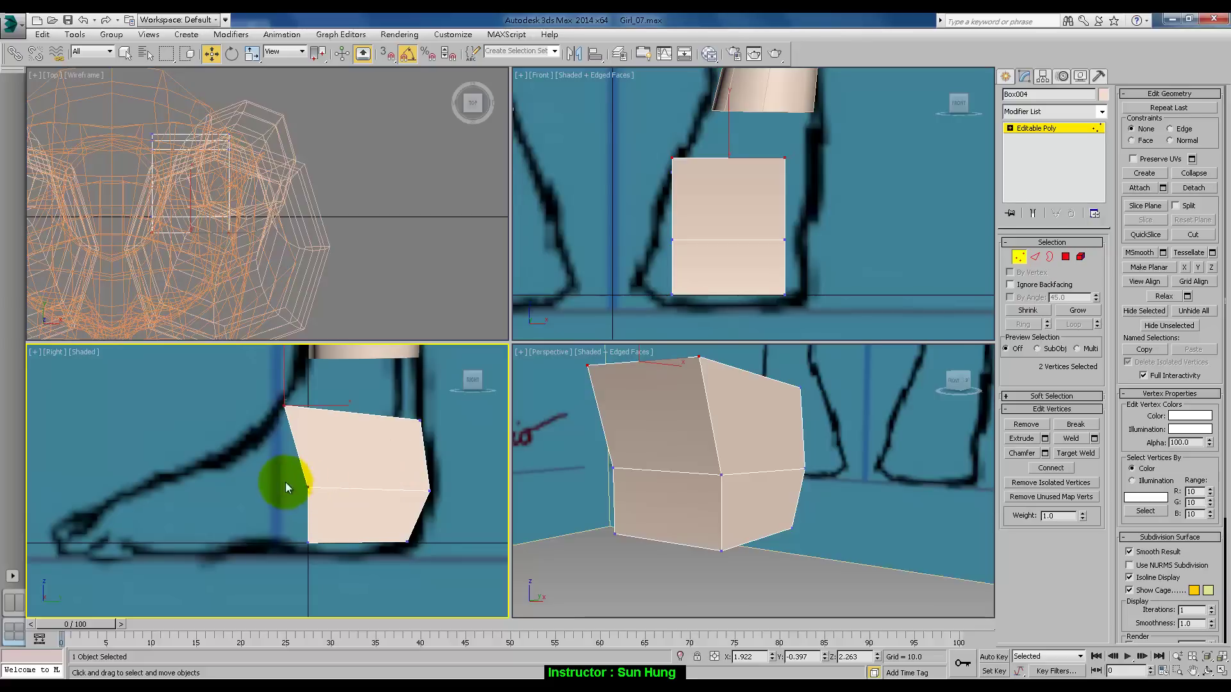
{"action": "mouse_move", "coordinate": [286, 482]}
{"action": "left_mouse_down"}
{"action": "mouse_move", "coordinate": [317, 546]}
{"action": "mouse_move", "coordinate": [285, 544]}
{"action": "left_mouse_up"}
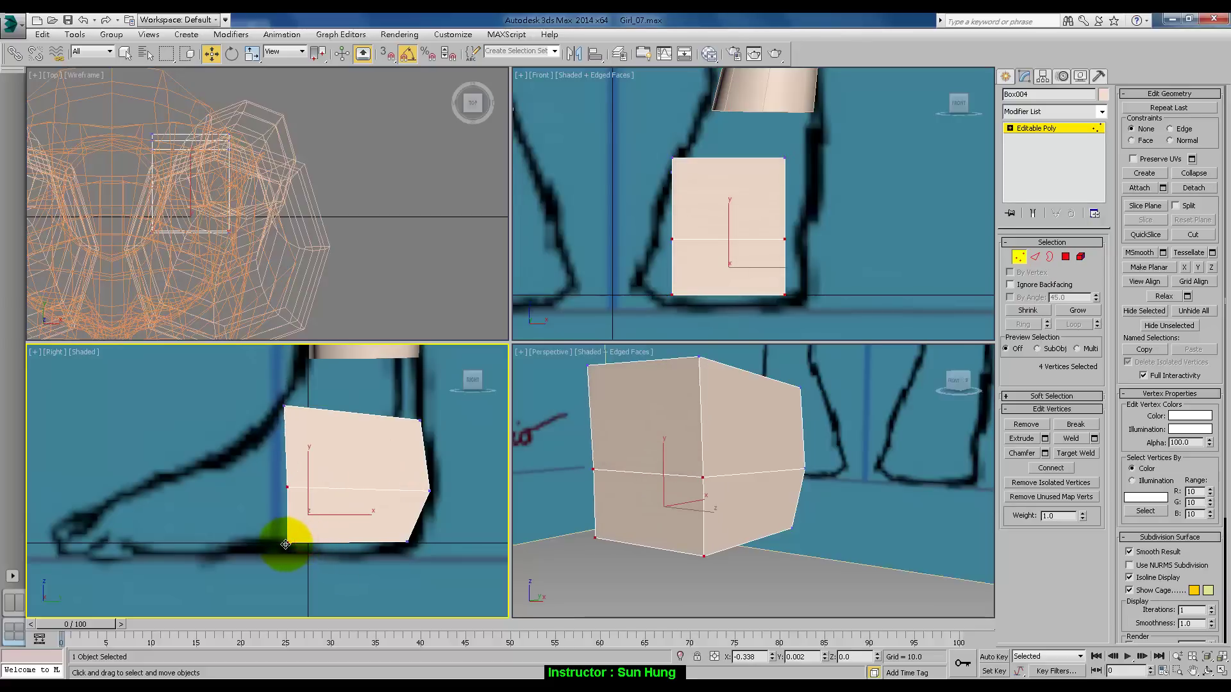
Extrude the box's two front polygons forward toward the toes.
{"action": "left_click", "coordinate": [1065, 256]}
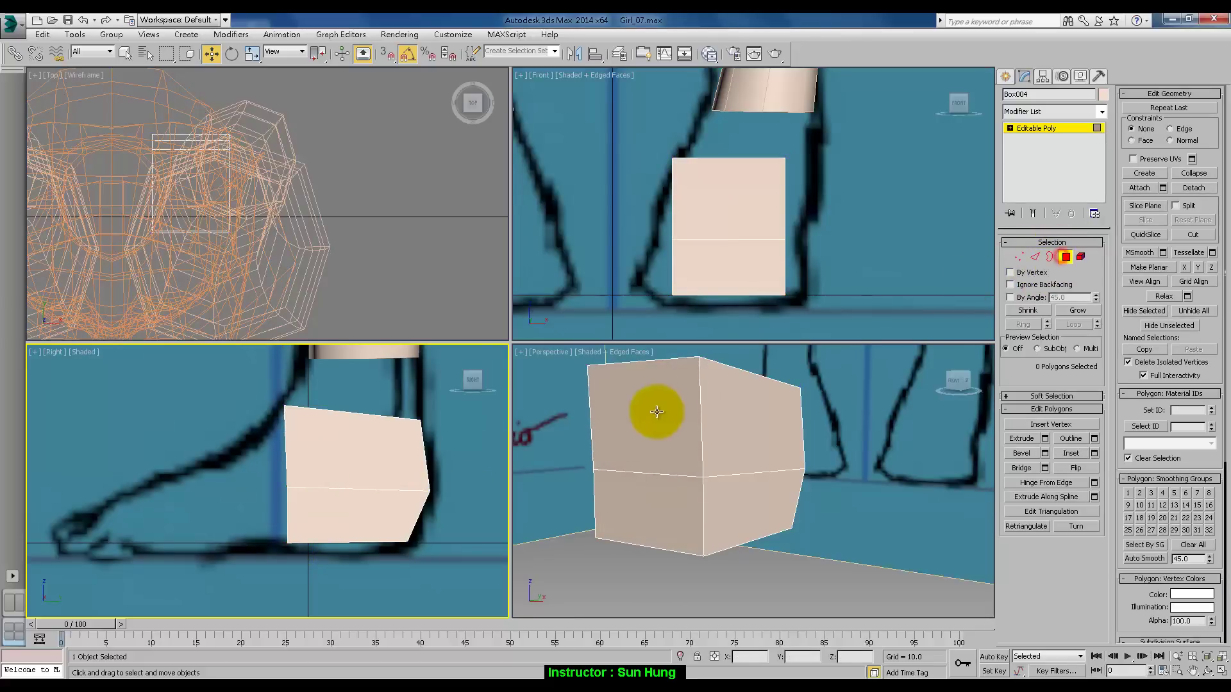
{"action": "left_click", "coordinate": [656, 412]}
{"action": "left_click", "coordinate": [646, 493], "text": "ctrl"}
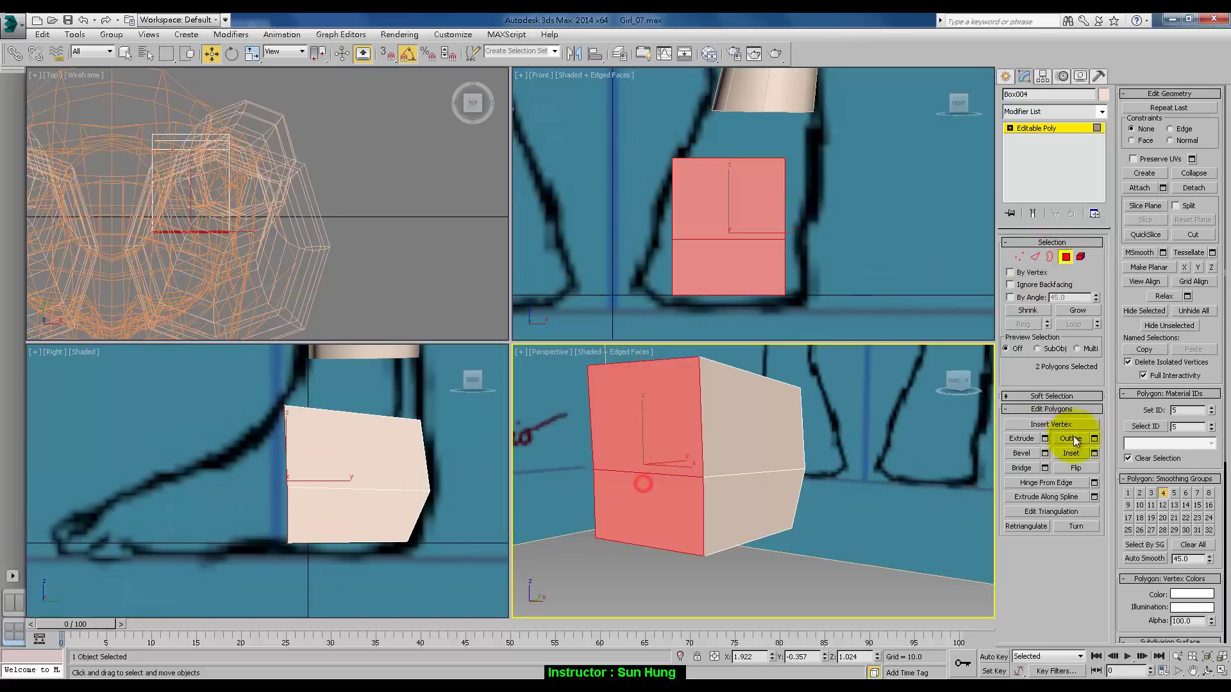
{"action": "left_click", "coordinate": [1026, 441]}
{"action": "left_click_drag", "start_coordinate": [643, 445], "coordinate": [635, 434]}
{"action": "left_click", "coordinate": [1018, 257]}
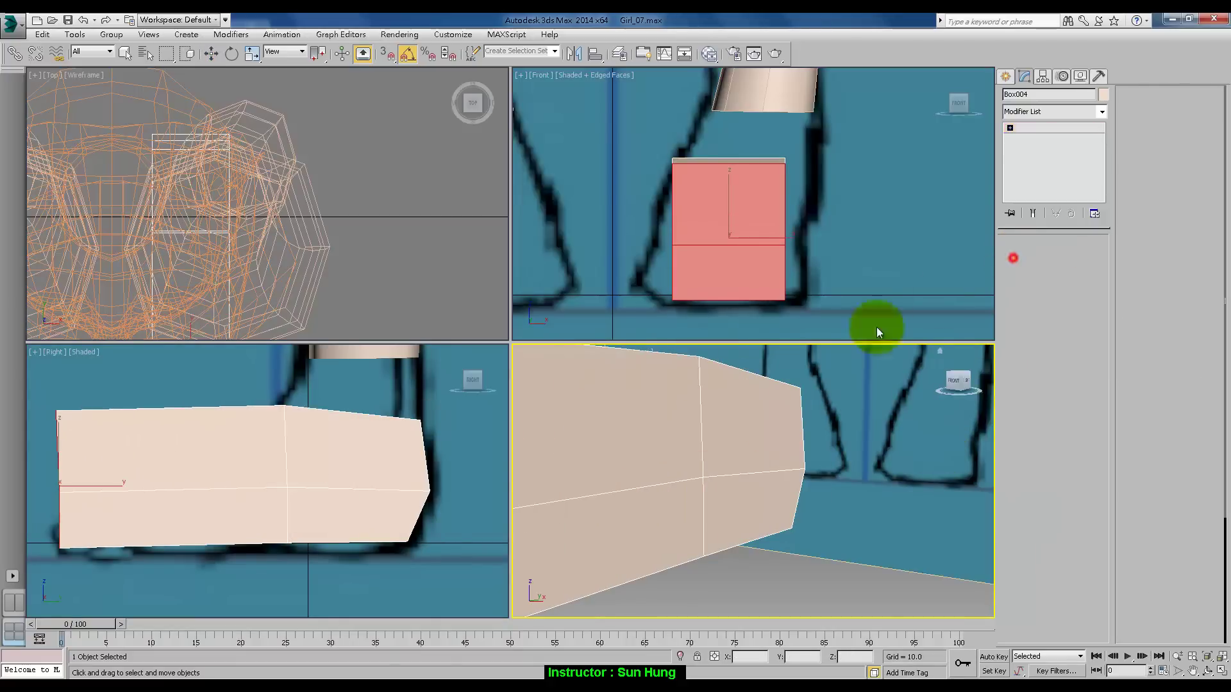
Lower the toe-end vertices so the foot tapers to a narrow toe.
{"action": "left_click", "coordinate": [76, 422]}
{"action": "left_click", "coordinate": [56, 410]}
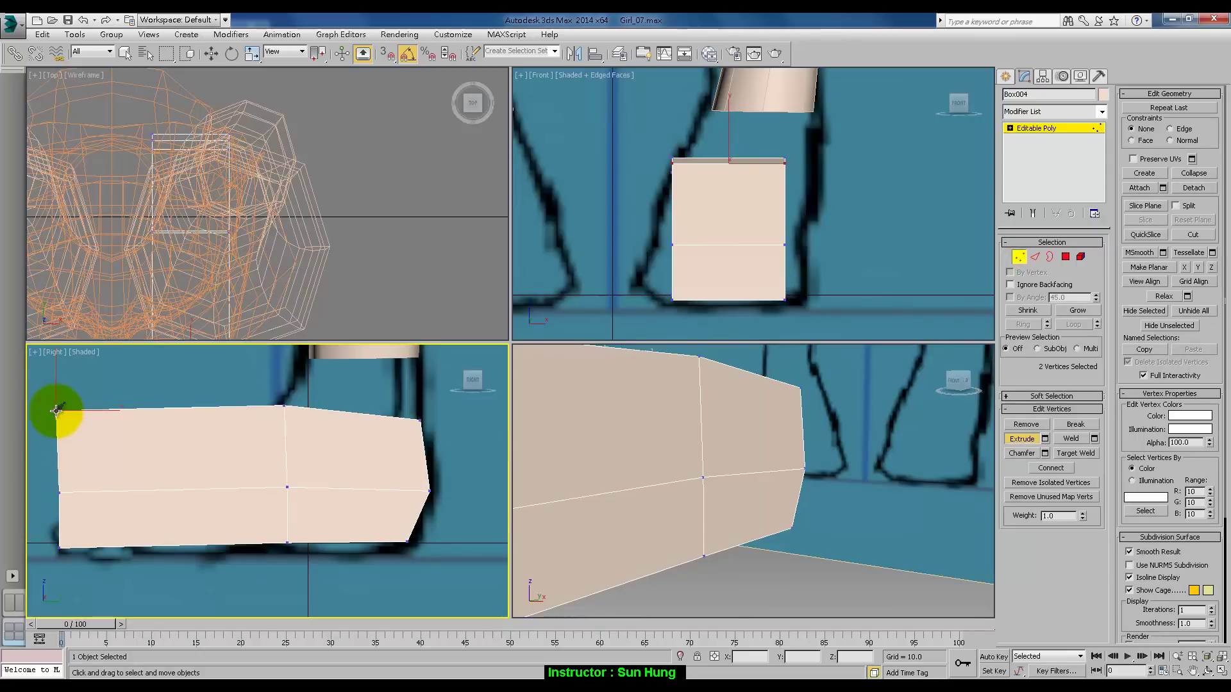
{"action": "key", "text": "w"}
{"action": "mouse_move", "coordinate": [56, 410]}
{"action": "left_mouse_down"}
{"action": "mouse_move", "coordinate": [88, 520]}
{"action": "mouse_move", "coordinate": [54, 534]}
{"action": "left_mouse_up"}
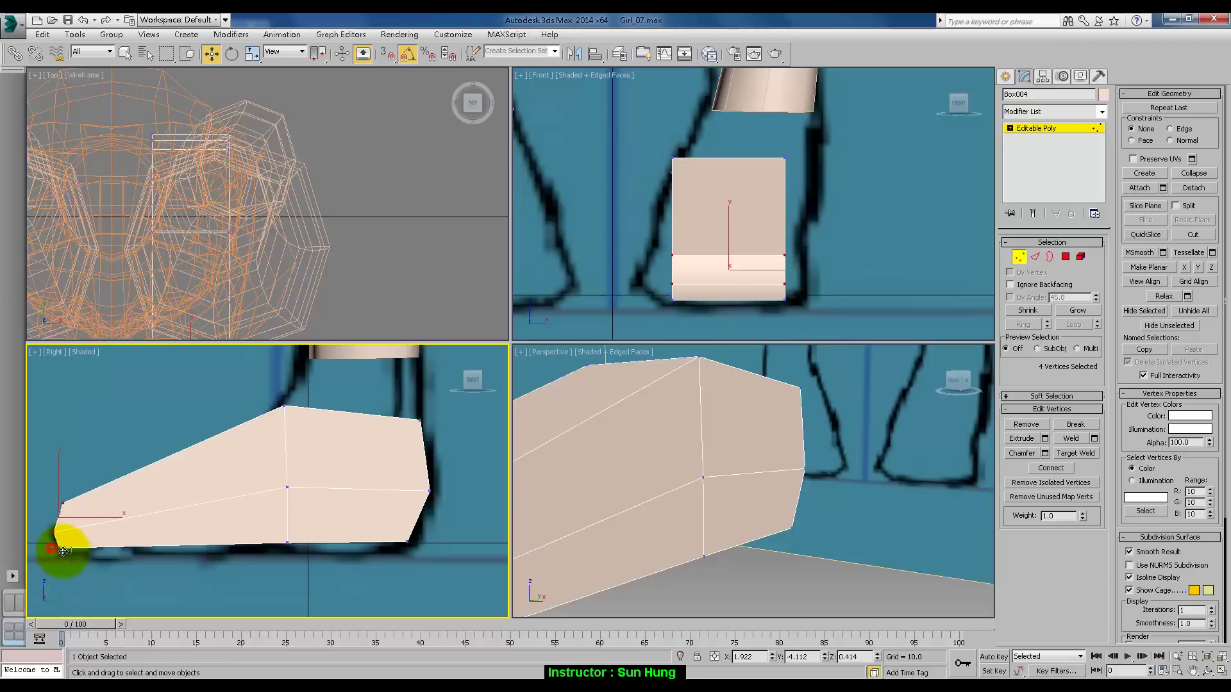
{"action": "left_click", "coordinate": [59, 546]}
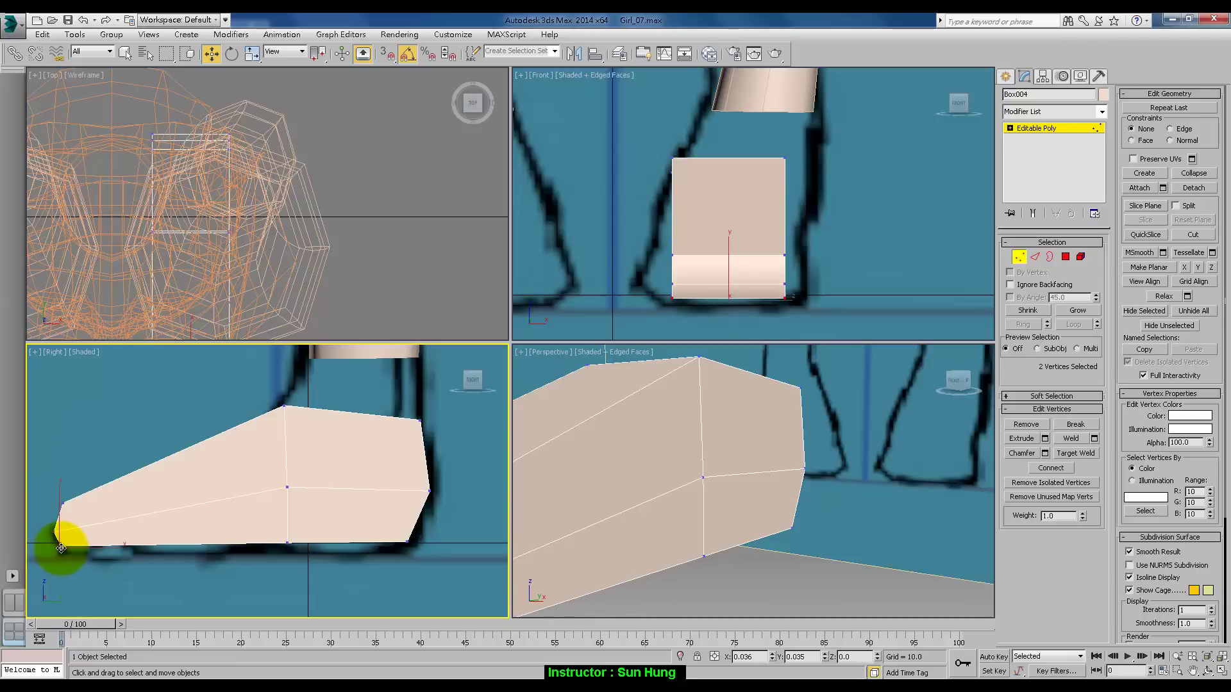
{"action": "left_click_drag", "start_coordinate": [46, 496], "coordinate": [68, 511]}
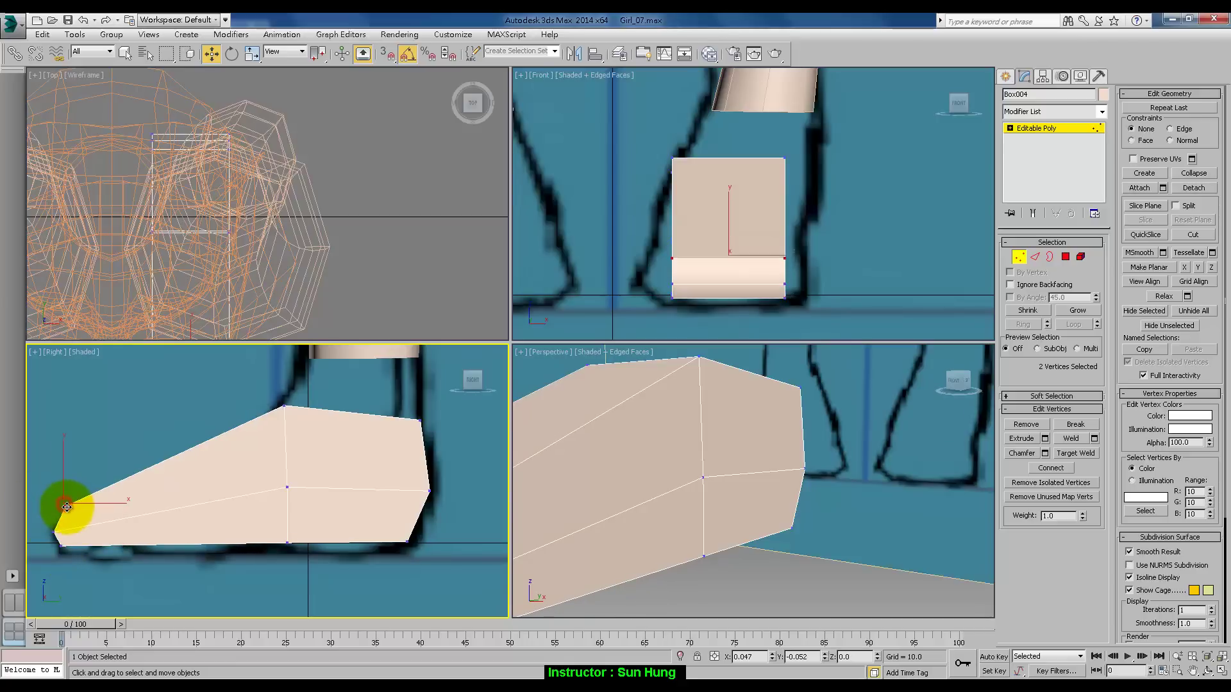
{"action": "left_click_drag", "start_coordinate": [225, 484], "coordinate": [291, 495]}
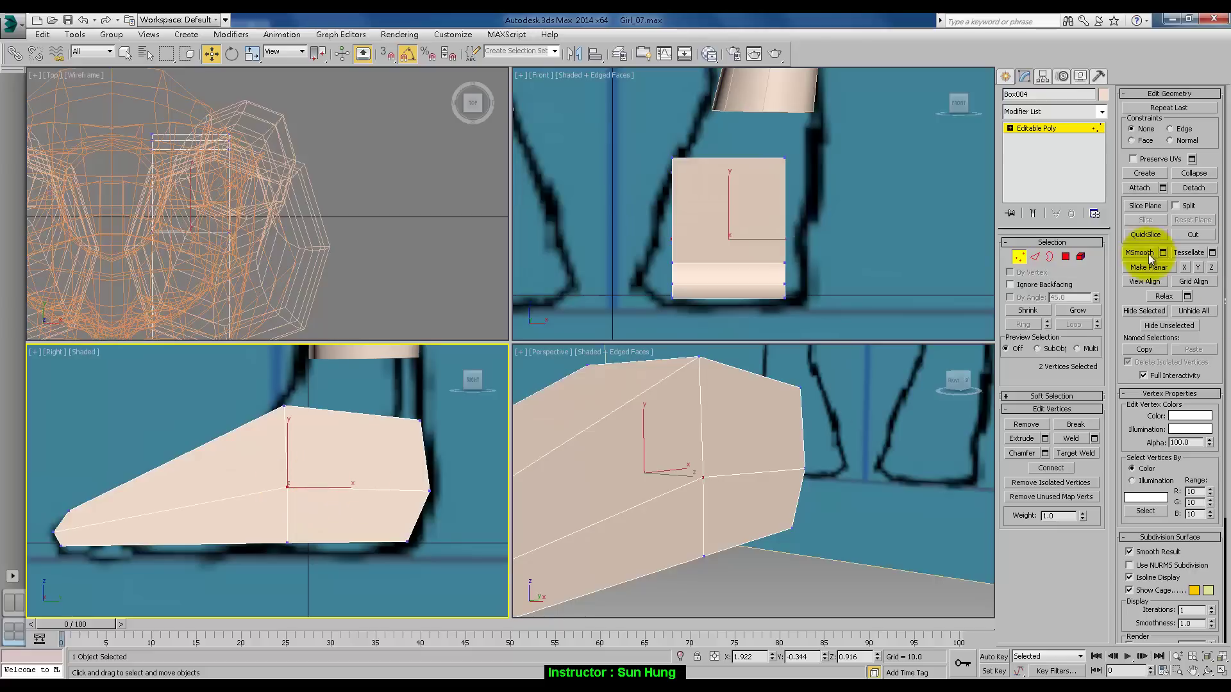
QuickSlice edge loops across the foot near the toes and at mid-length.
{"action": "left_click", "coordinate": [1146, 235]}
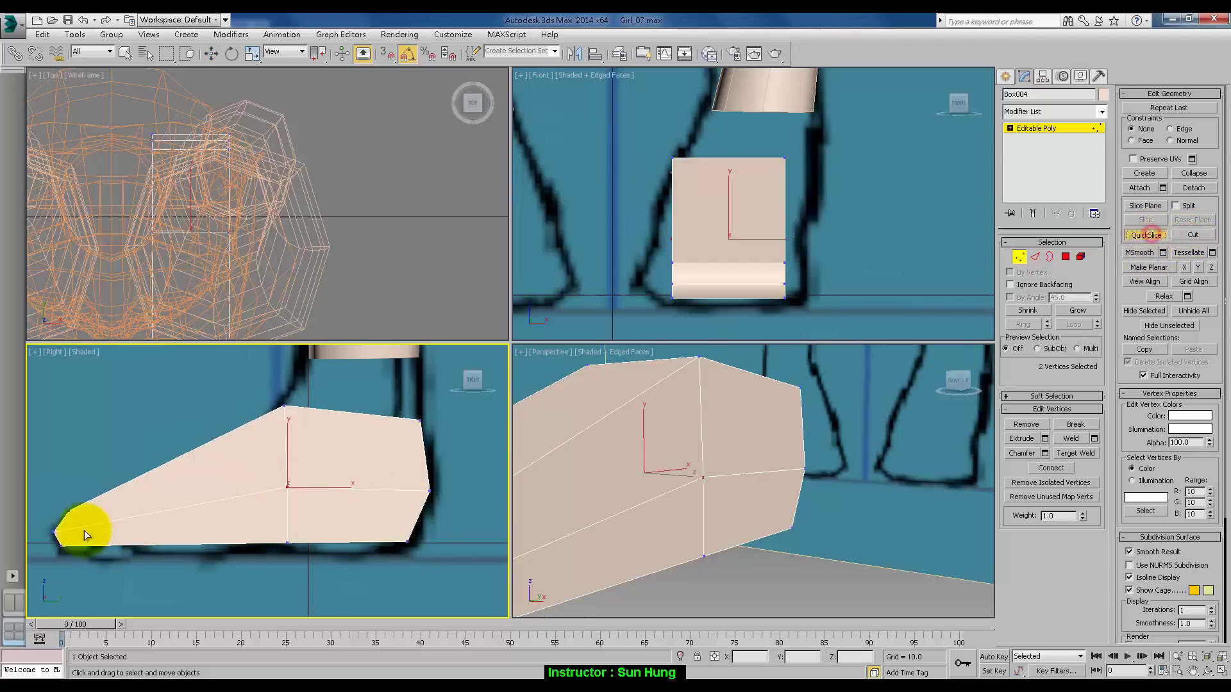
{"action": "left_click", "coordinate": [167, 447]}
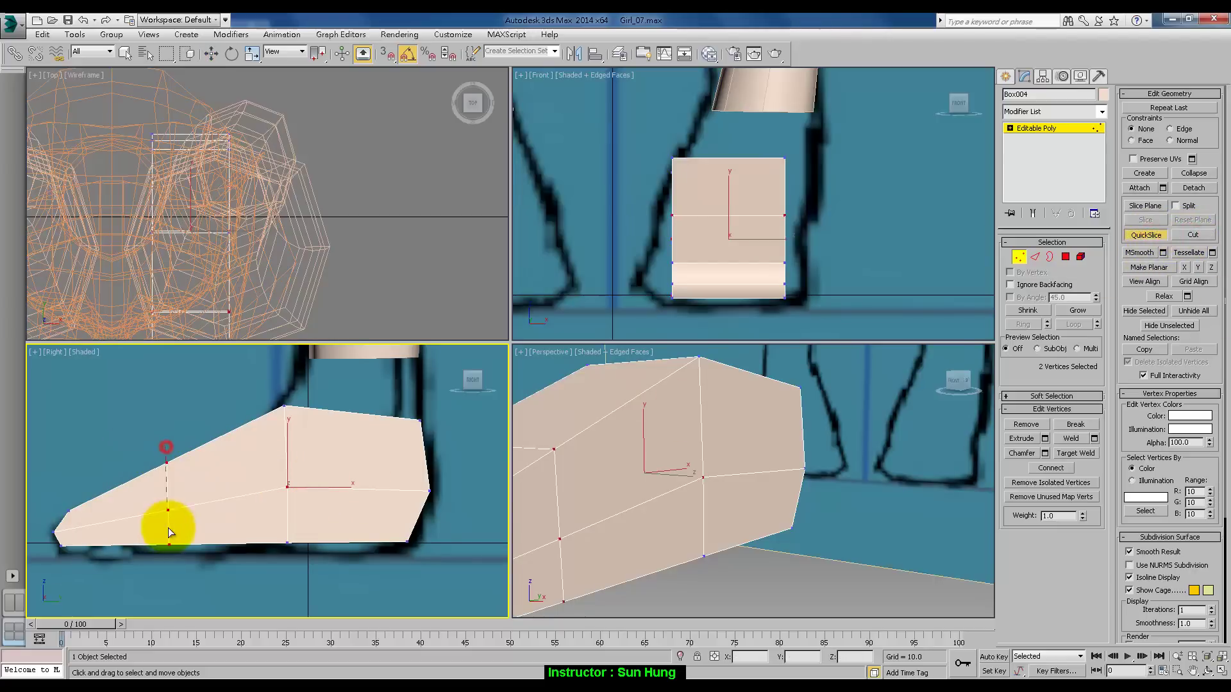
{"action": "left_click", "coordinate": [181, 569]}
{"action": "right_click", "coordinate": [180, 572]}
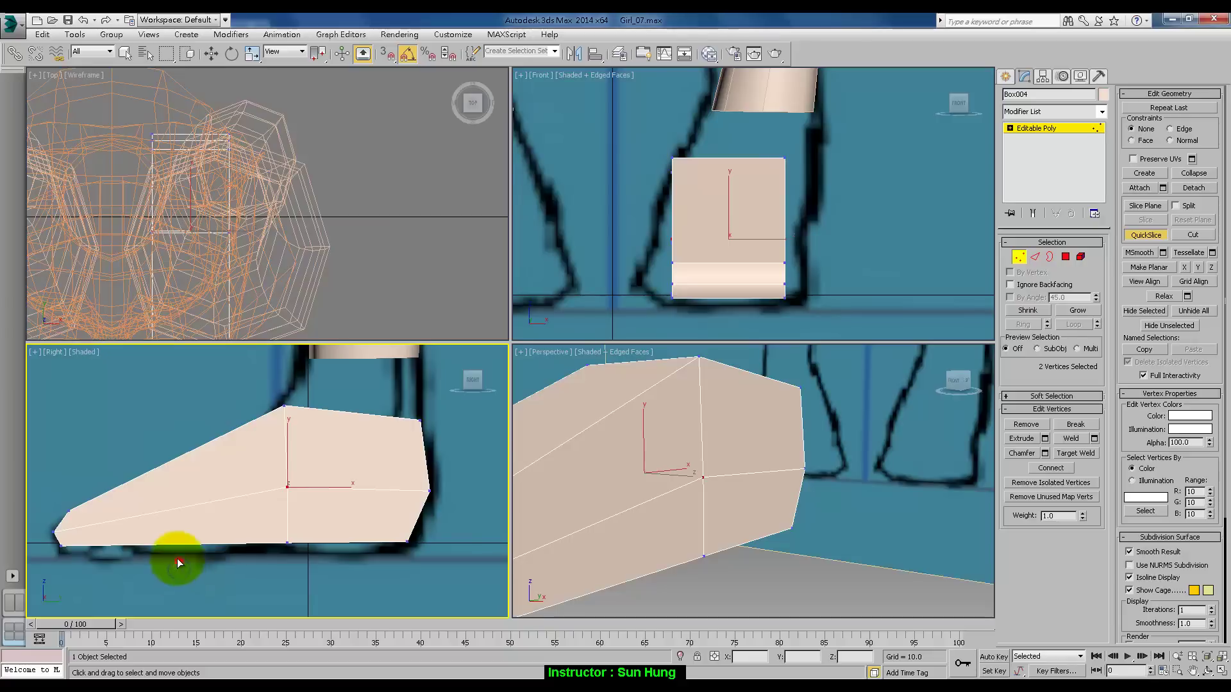
{"action": "left_click", "coordinate": [179, 563]}
{"action": "left_click", "coordinate": [175, 460]}
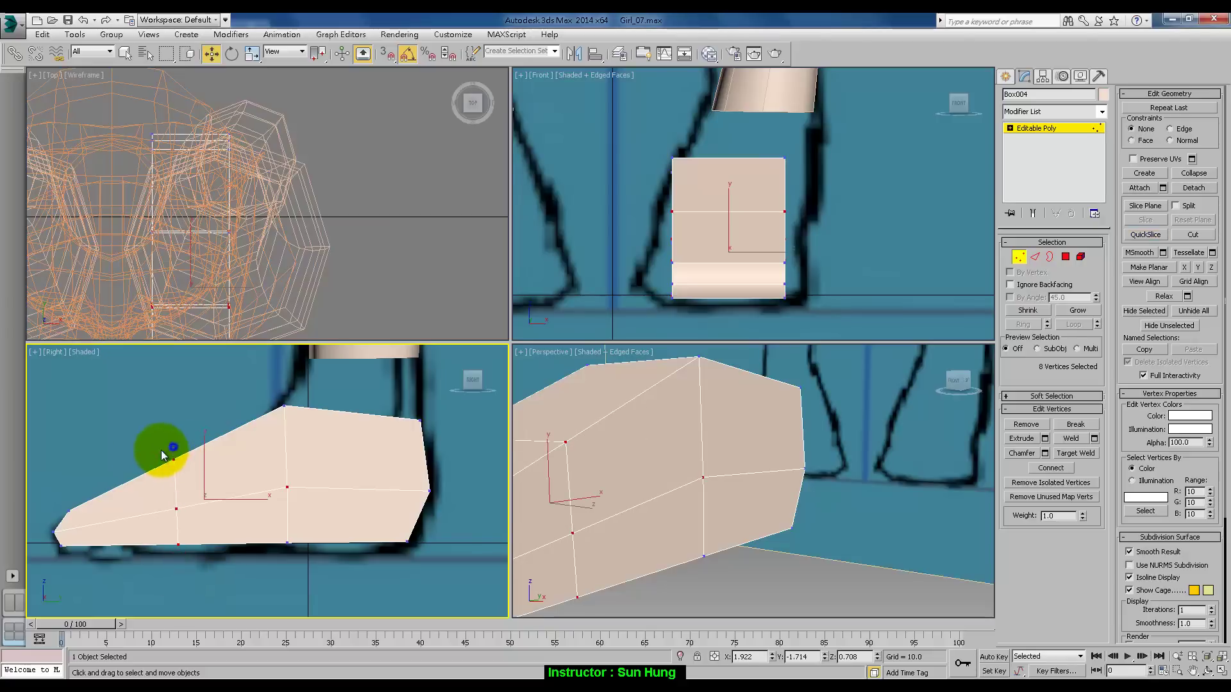
{"action": "left_click", "coordinate": [124, 478]}
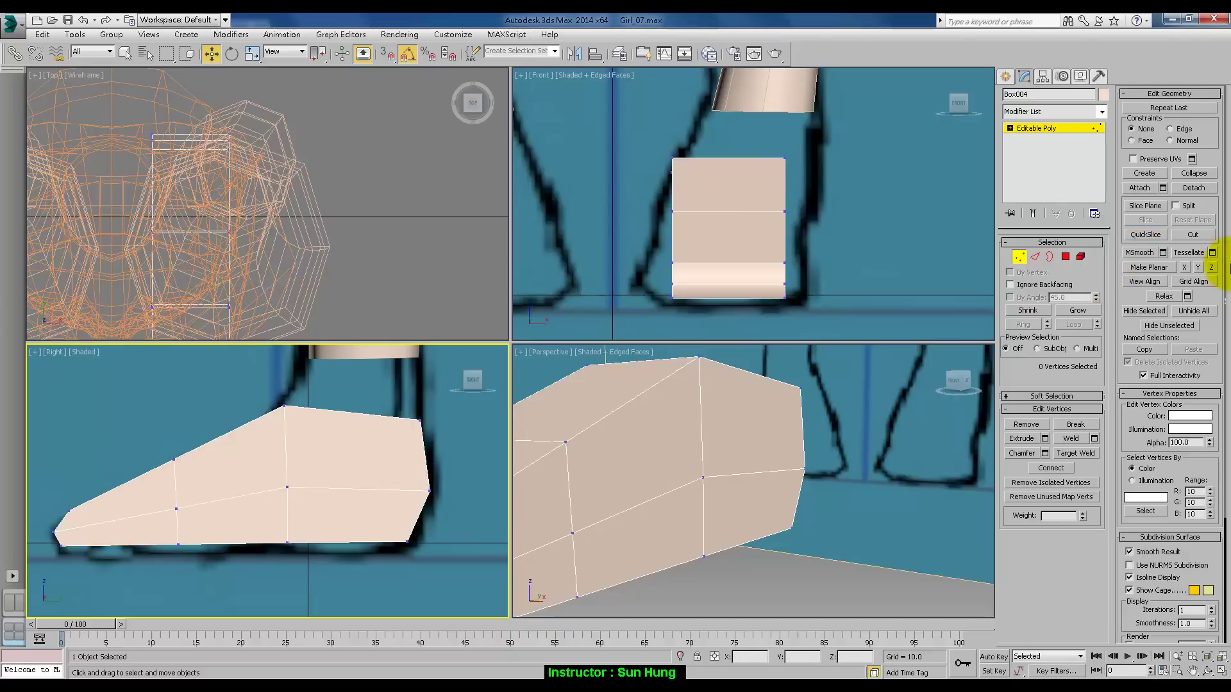
Add further QuickSlice cuts across the foot, including one near the toe tip.
{"action": "left_click", "coordinate": [1148, 235]}
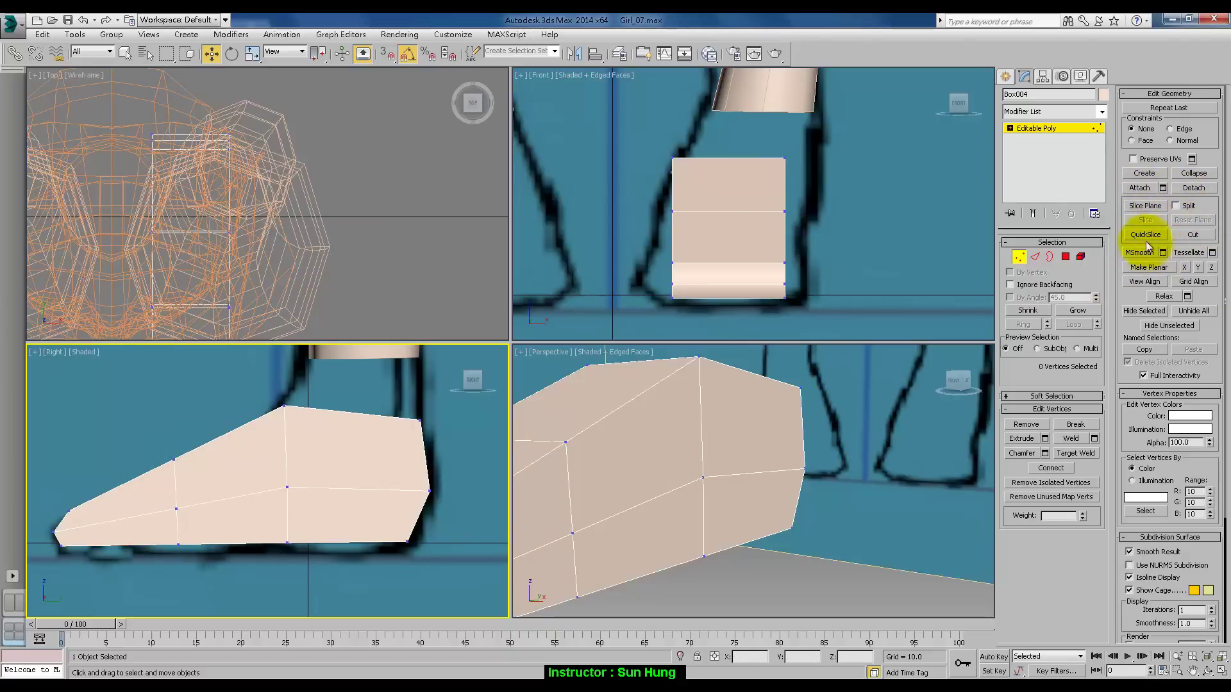
{"action": "left_click", "coordinate": [240, 563]}
{"action": "right_click", "coordinate": [238, 563]}
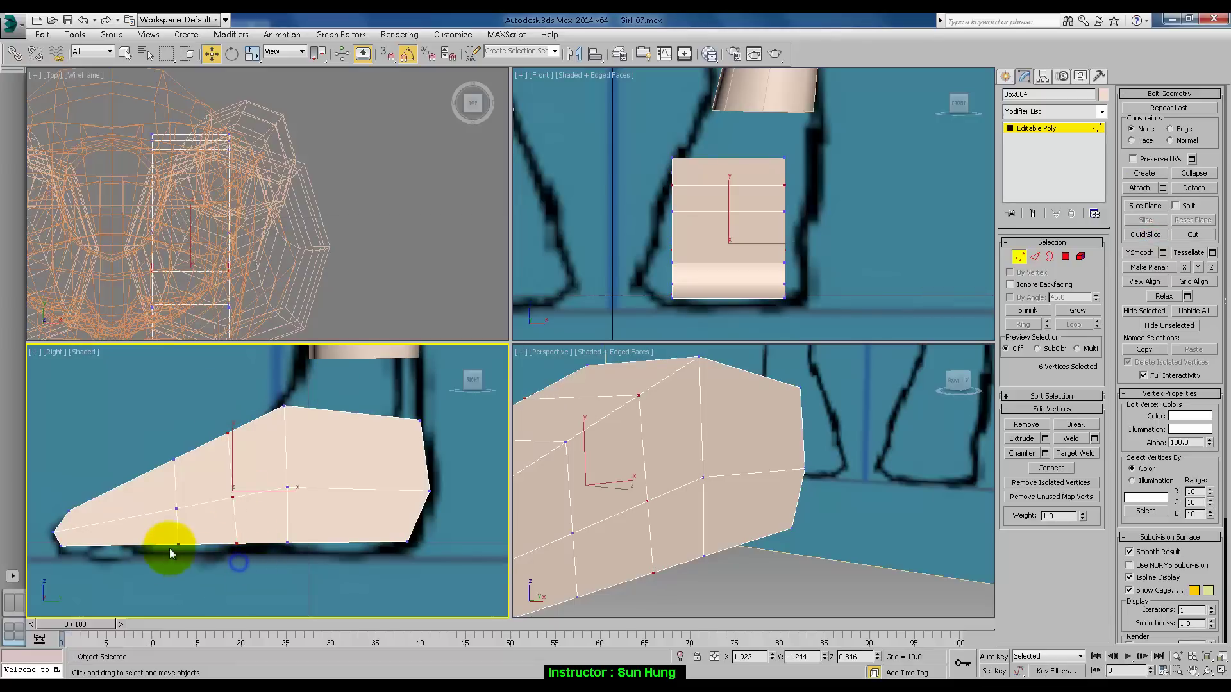
{"action": "left_click", "coordinate": [1145, 234]}
{"action": "mouse_move", "coordinate": [744, 368]}
{"action": "middle_mouse_down", "text": "alt"}
{"action": "mouse_move", "coordinate": [756, 412]}
{"action": "mouse_move", "coordinate": [671, 441]}
{"action": "middle_mouse_up", "text": "alt"}
{"action": "left_click", "coordinate": [121, 469]}
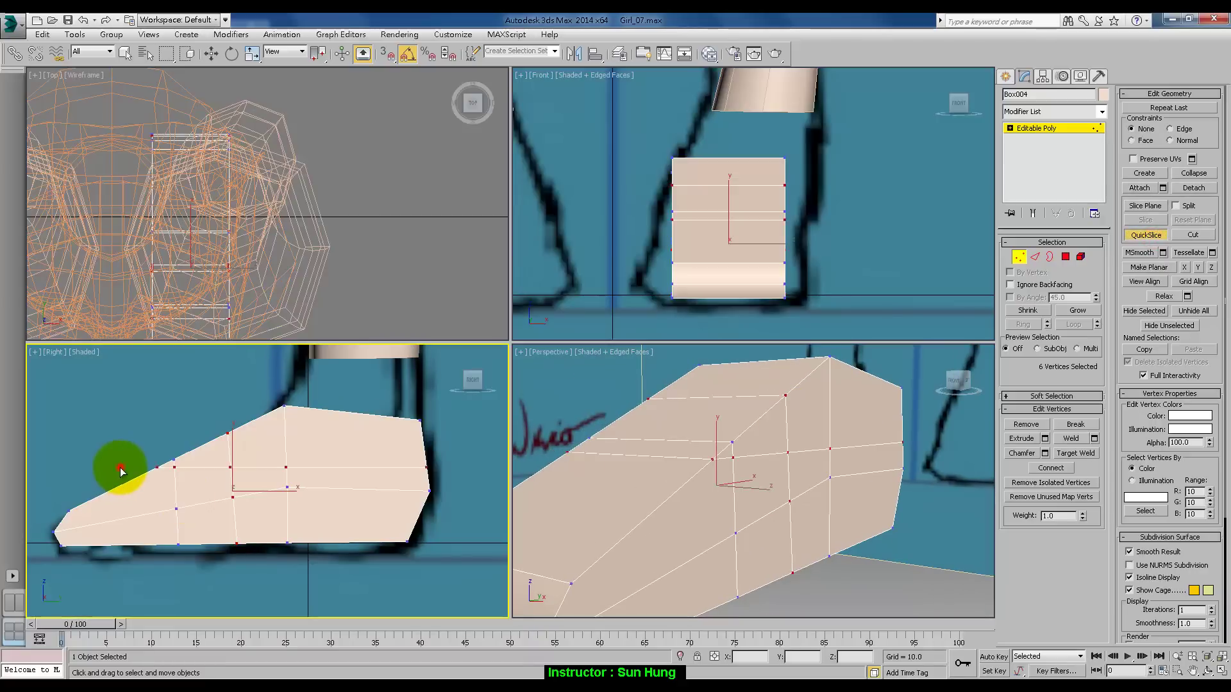
{"action": "left_click", "coordinate": [128, 550]}
{"action": "right_click", "coordinate": [127, 548]}
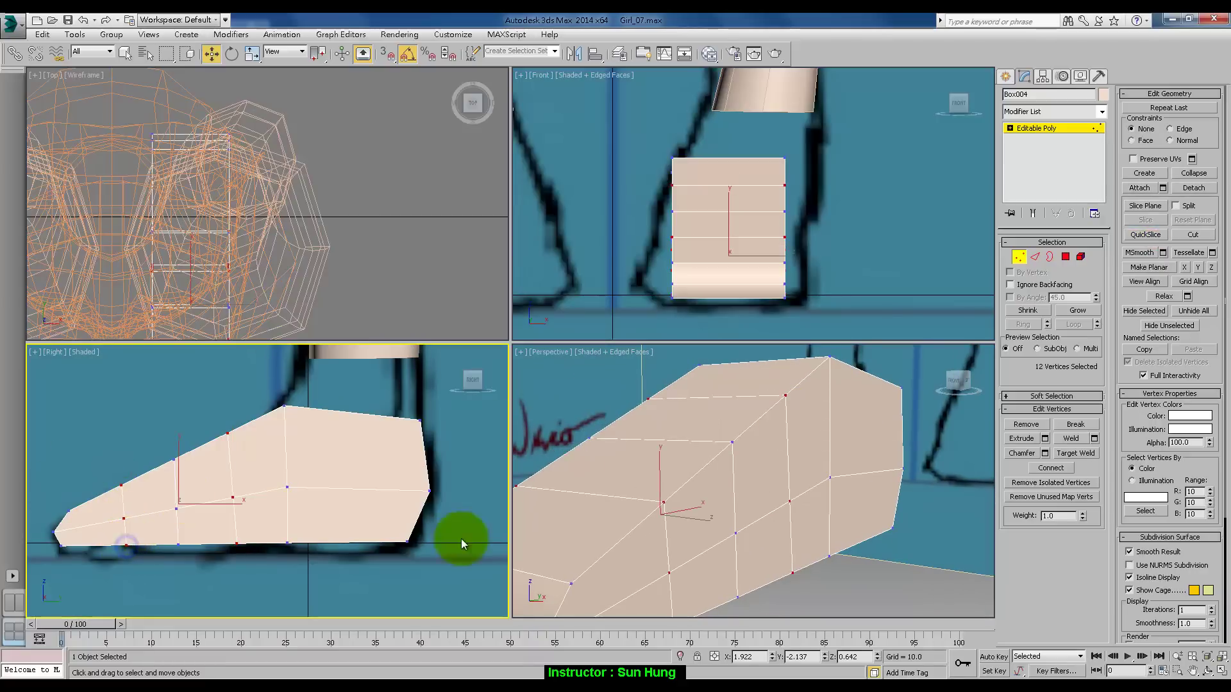
Pan and zoom the Right view to re-centre the foot.
{"action": "scroll", "coordinate": [303, 483], "scroll_direction": "down", "scroll_amount": 6}
{"action": "scroll", "coordinate": [314, 468], "scroll_direction": "down", "scroll_amount": 3}
{"action": "middle_click_drag", "start_coordinate": [316, 462], "coordinate": [329, 510]}
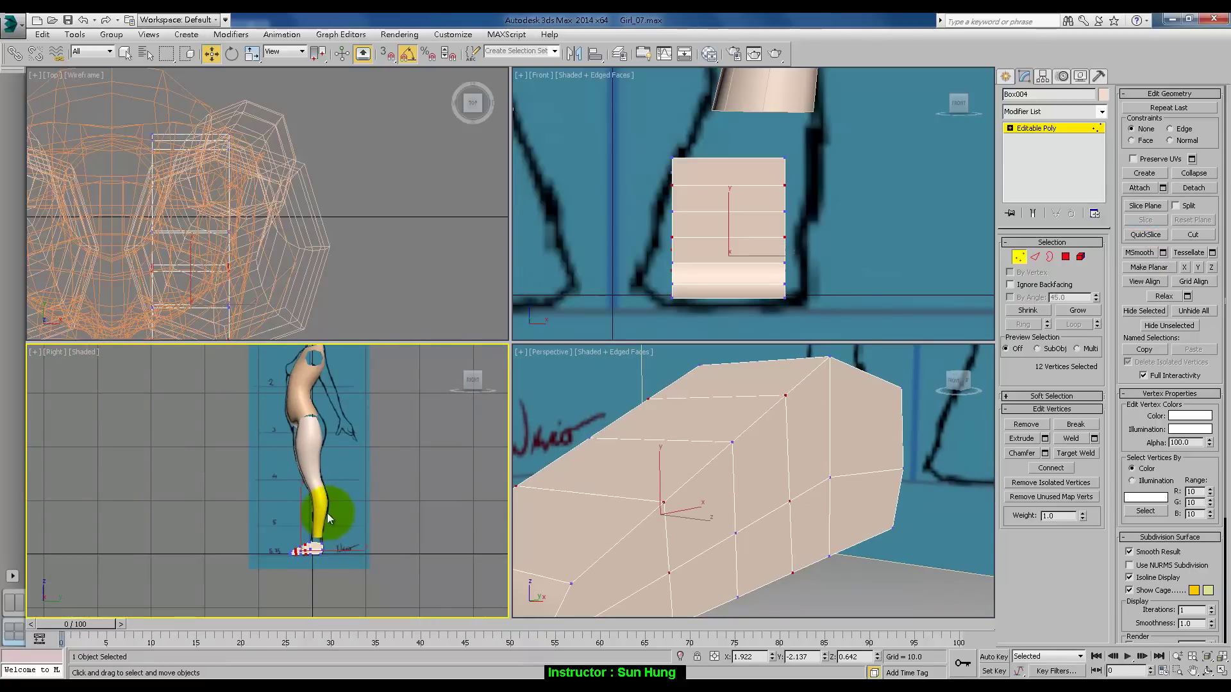
{"action": "scroll", "coordinate": [302, 453], "scroll_direction": "up", "scroll_amount": 3}
{"action": "scroll", "coordinate": [378, 423], "scroll_direction": "up", "scroll_amount": 3}
{"action": "middle_click_drag", "start_coordinate": [376, 418], "coordinate": [412, 288]}
{"action": "scroll", "coordinate": [350, 418], "scroll_direction": "up", "scroll_amount": 2}
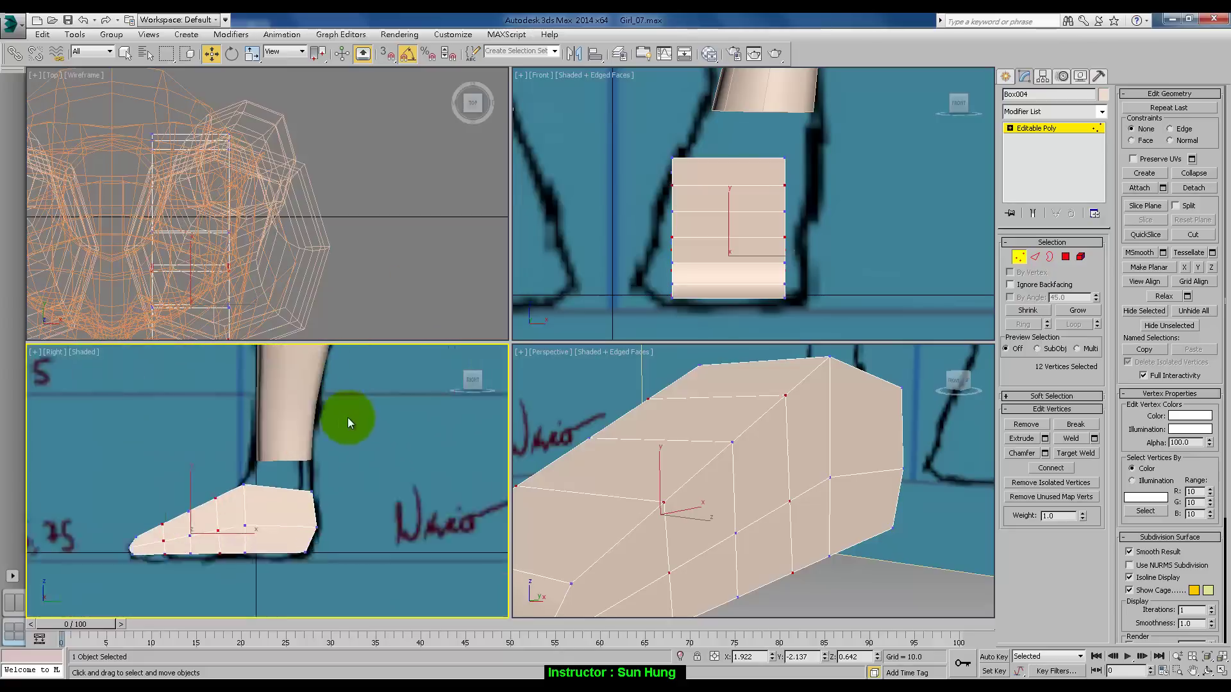
{"action": "scroll", "coordinate": [399, 377], "scroll_direction": "up", "scroll_amount": 2}
{"action": "scroll", "coordinate": [364, 438], "scroll_direction": "up", "scroll_amount": 1}
{"action": "middle_click_drag", "start_coordinate": [364, 437], "coordinate": [440, 403]}
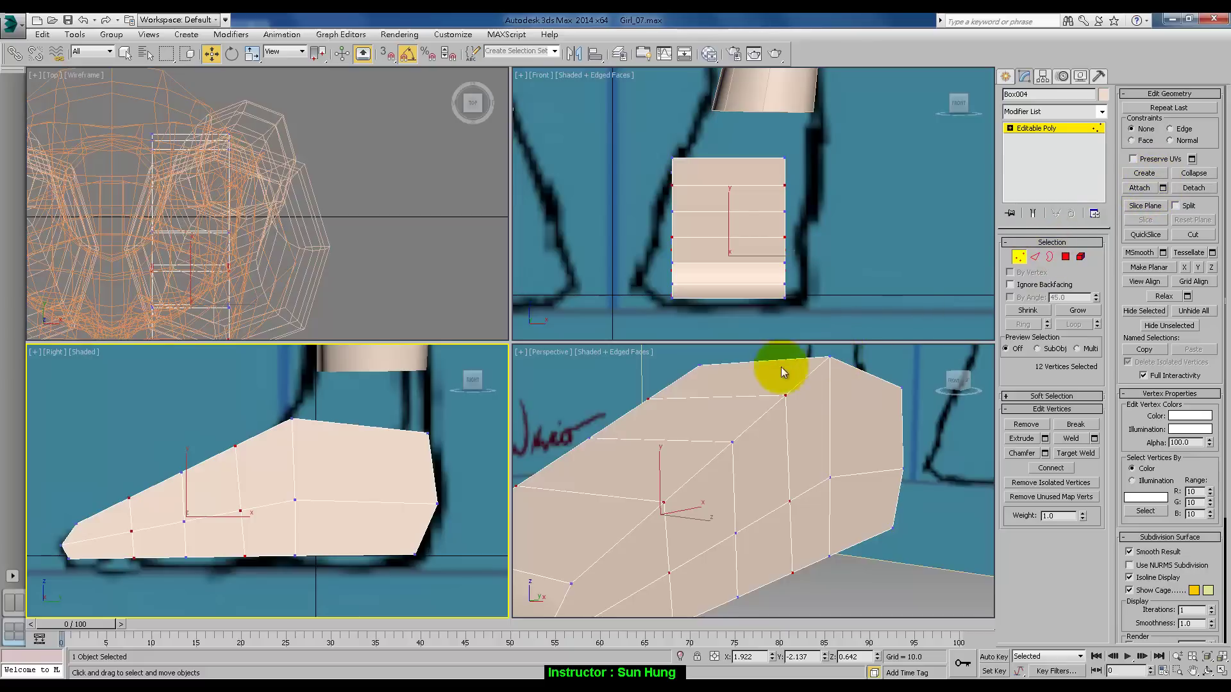
Narrow the foot's top-edge vertices sideways in the Front view.
{"action": "left_click", "coordinate": [657, 152]}
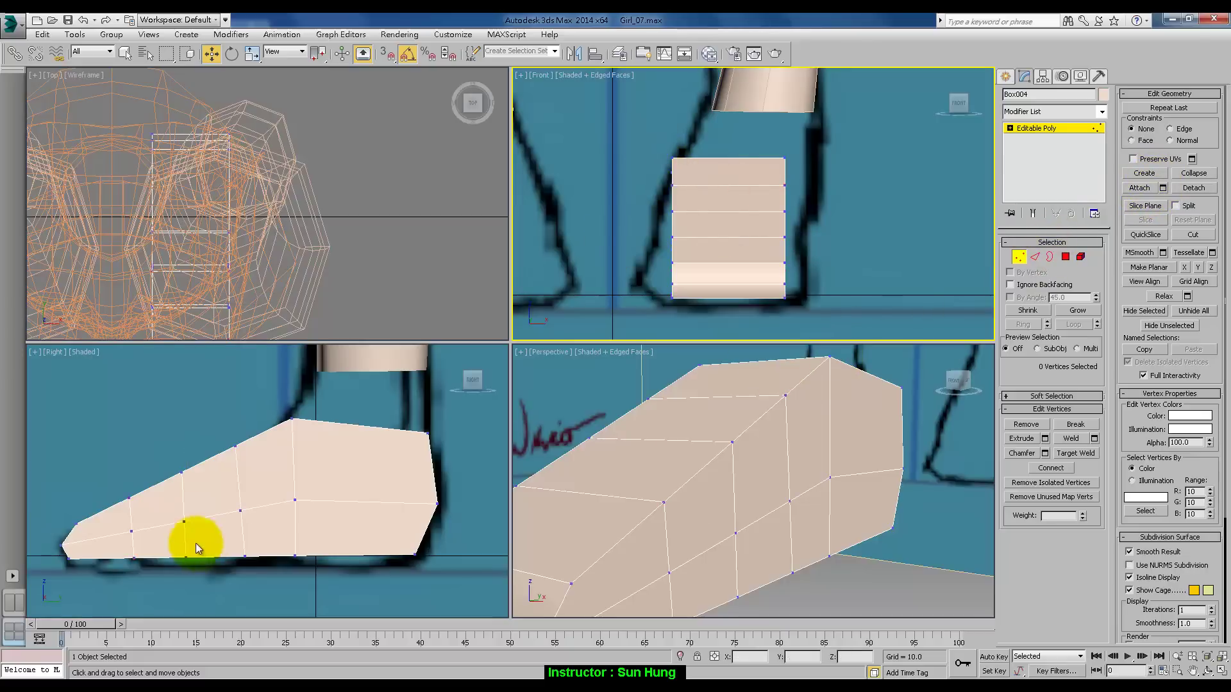
{"action": "middle_click_drag", "start_coordinate": [130, 469], "coordinate": [159, 468]}
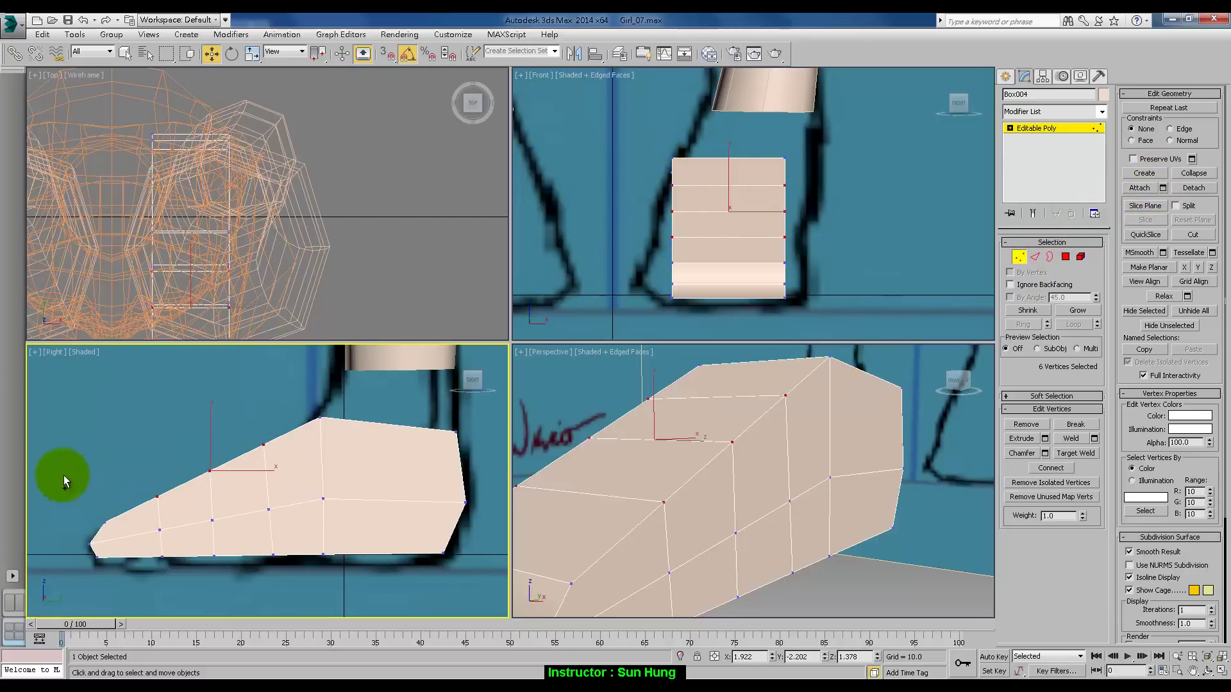
{"action": "left_click_drag", "start_coordinate": [64, 475], "coordinate": [165, 532], "text": "ctrl"}
{"action": "key", "text": "e"}
{"action": "right_click", "coordinate": [532, 378]}
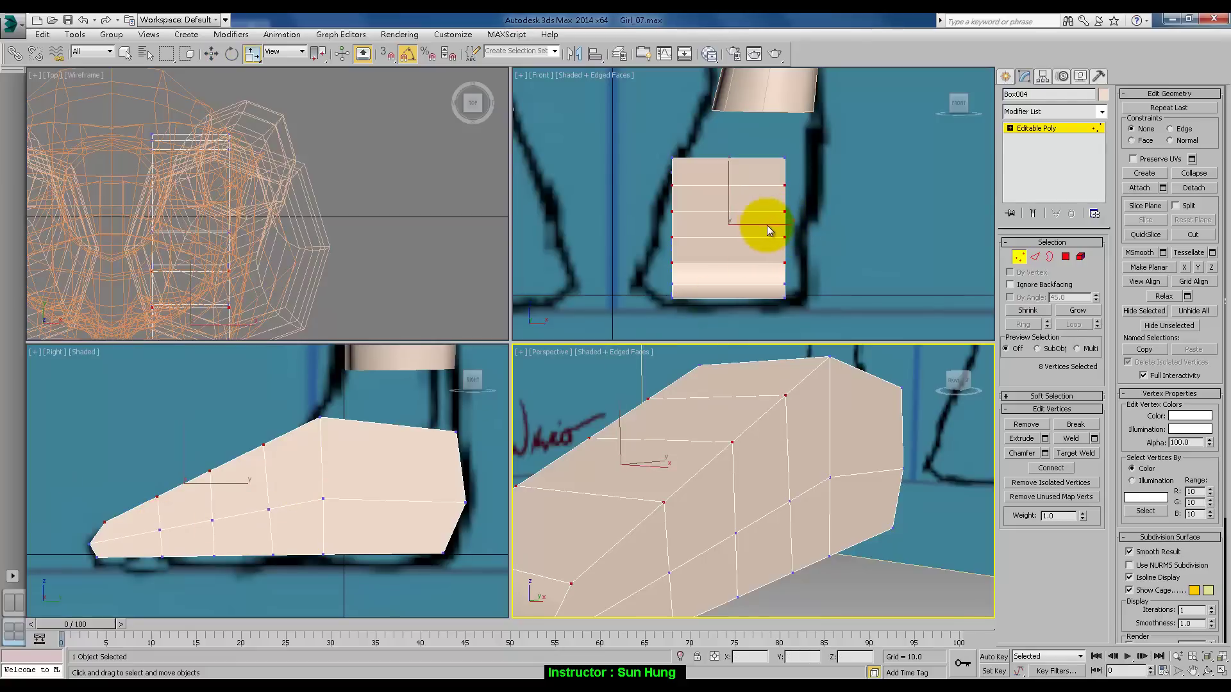
{"action": "left_click_drag", "start_coordinate": [785, 214], "coordinate": [761, 219]}
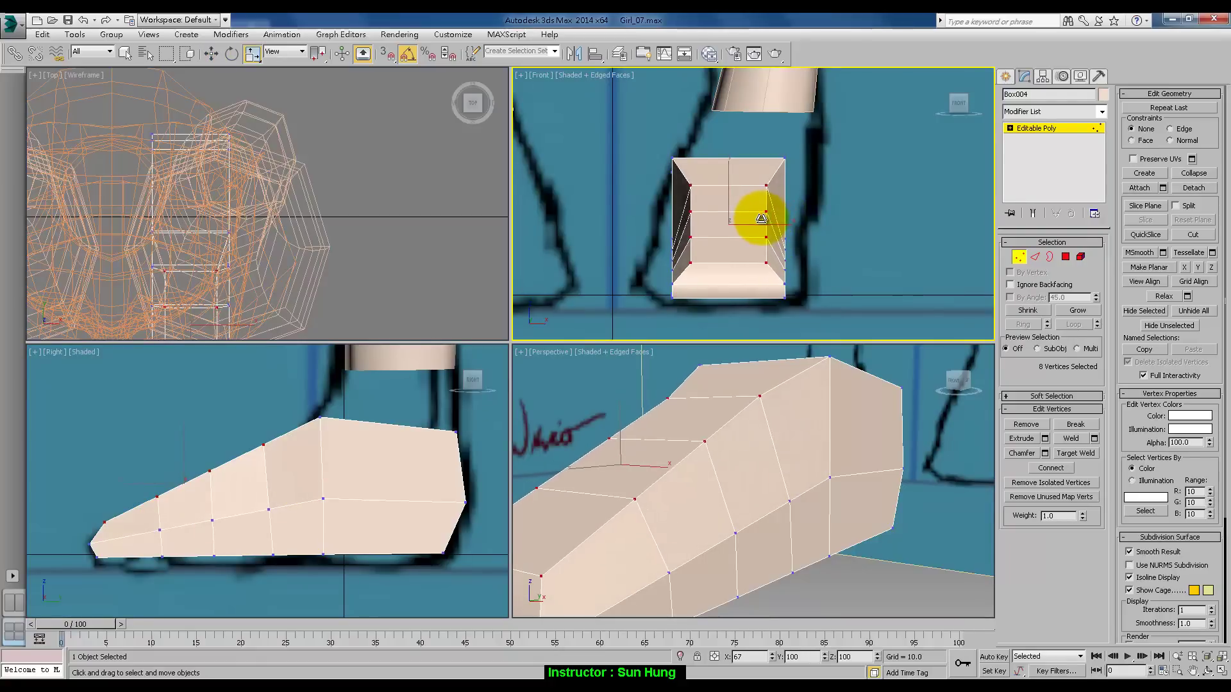
Scale in the toe-end vertices and pull the column behind the tip toward it.
{"action": "mouse_move", "coordinate": [859, 378]}
{"action": "middle_mouse_down", "text": "alt"}
{"action": "mouse_move", "coordinate": [765, 471]}
{"action": "mouse_move", "coordinate": [778, 528]}
{"action": "middle_mouse_up", "text": "alt"}
{"action": "left_click_drag", "start_coordinate": [619, 498], "coordinate": [859, 618]}
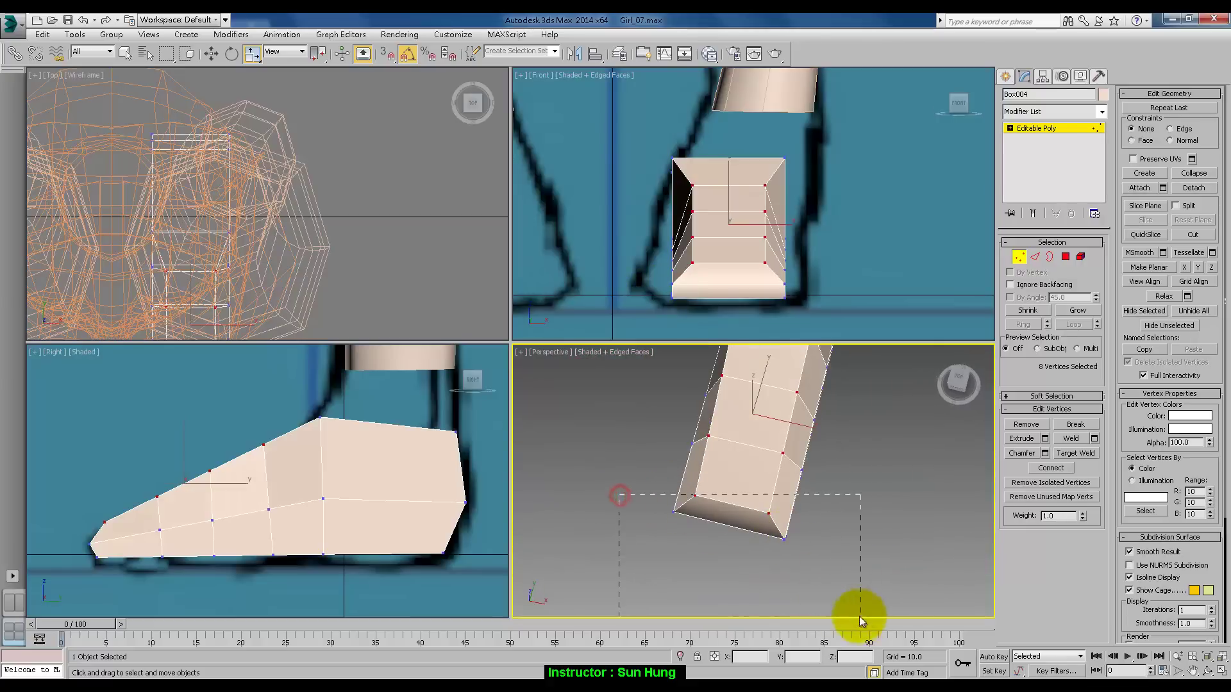
{"action": "left_click_drag", "start_coordinate": [648, 479], "coordinate": [706, 507], "text": "ctrl"}
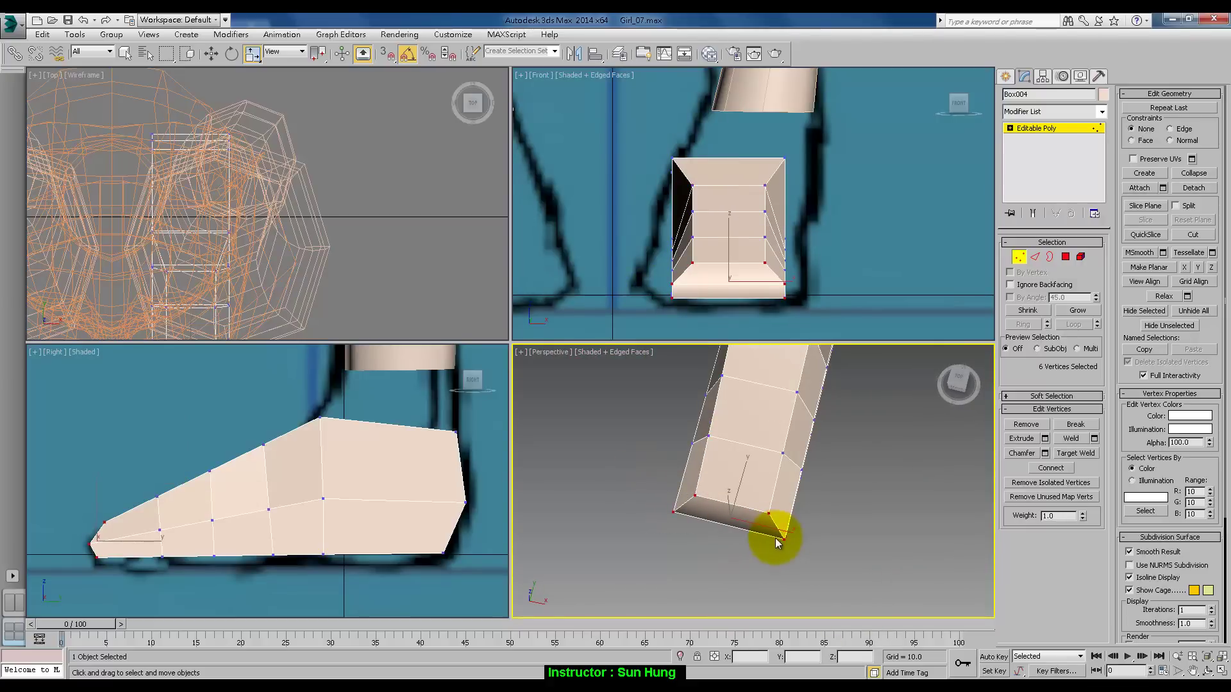
{"action": "mouse_move", "coordinate": [778, 541]}
{"action": "left_mouse_down"}
{"action": "mouse_move", "coordinate": [748, 522]}
{"action": "mouse_move", "coordinate": [782, 536]}
{"action": "mouse_move", "coordinate": [764, 531]}
{"action": "left_mouse_up"}
{"action": "left_click_drag", "start_coordinate": [117, 483], "coordinate": [184, 585]}
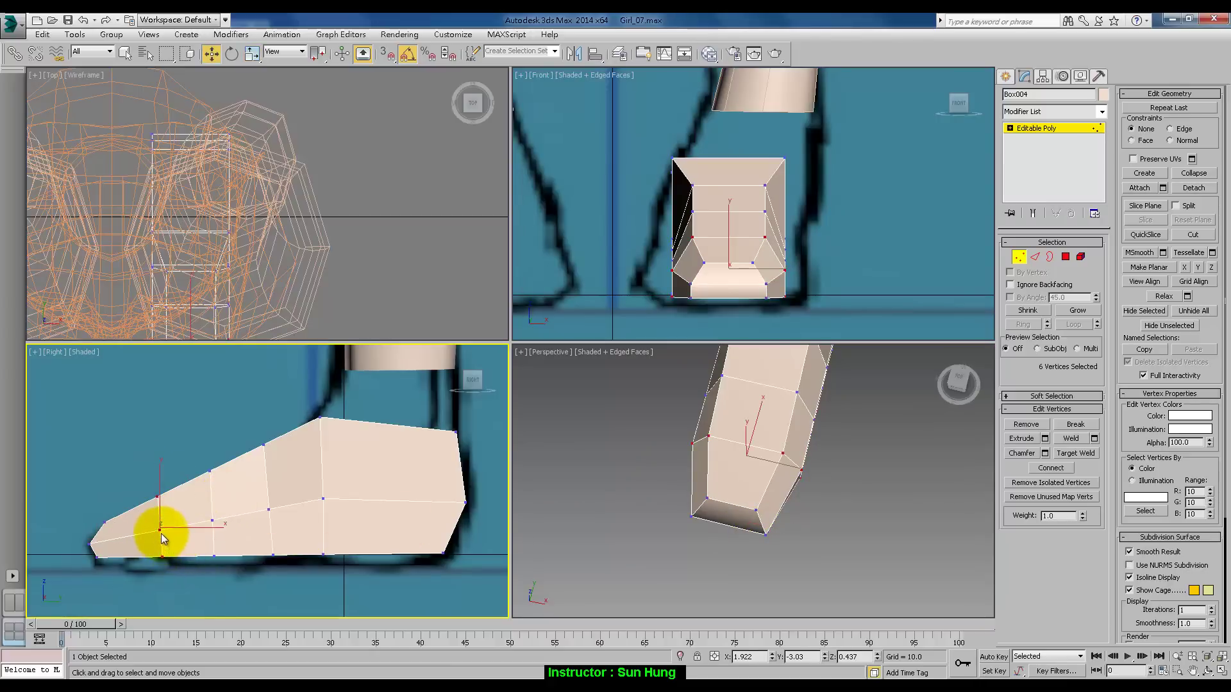
{"action": "left_click_drag", "start_coordinate": [160, 531], "coordinate": [139, 532]}
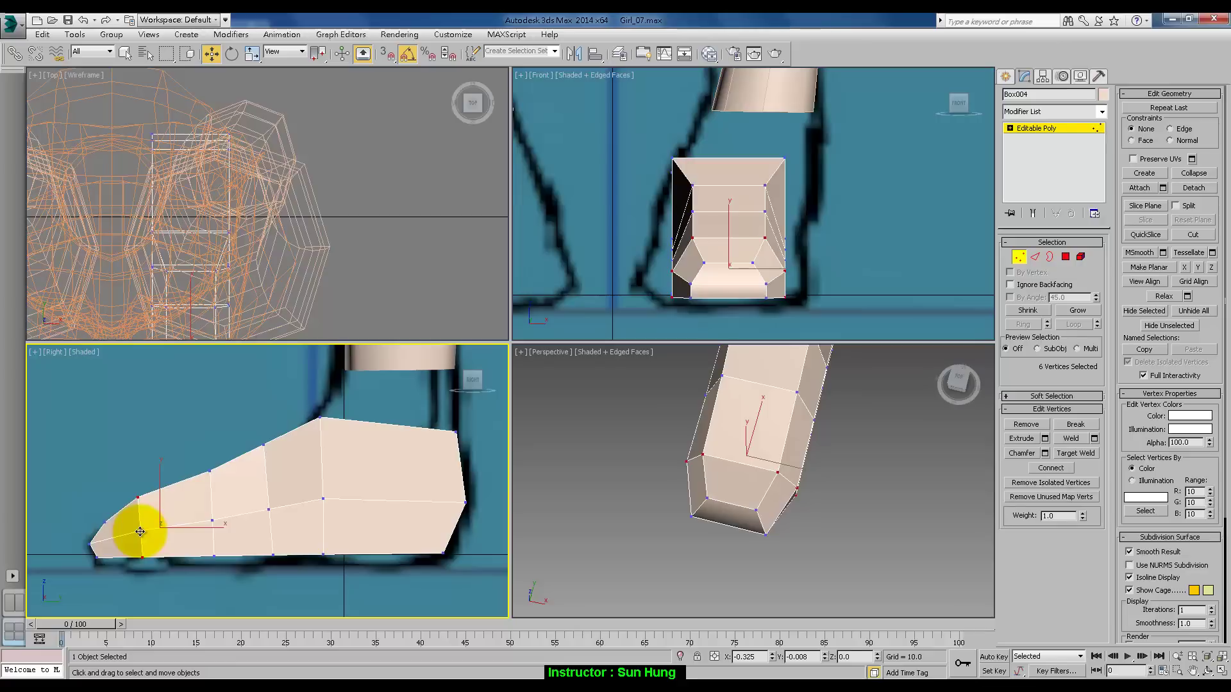
Move vertex pairs along the foot's top down to follow the sketched arch.
{"action": "left_click", "coordinate": [139, 529]}
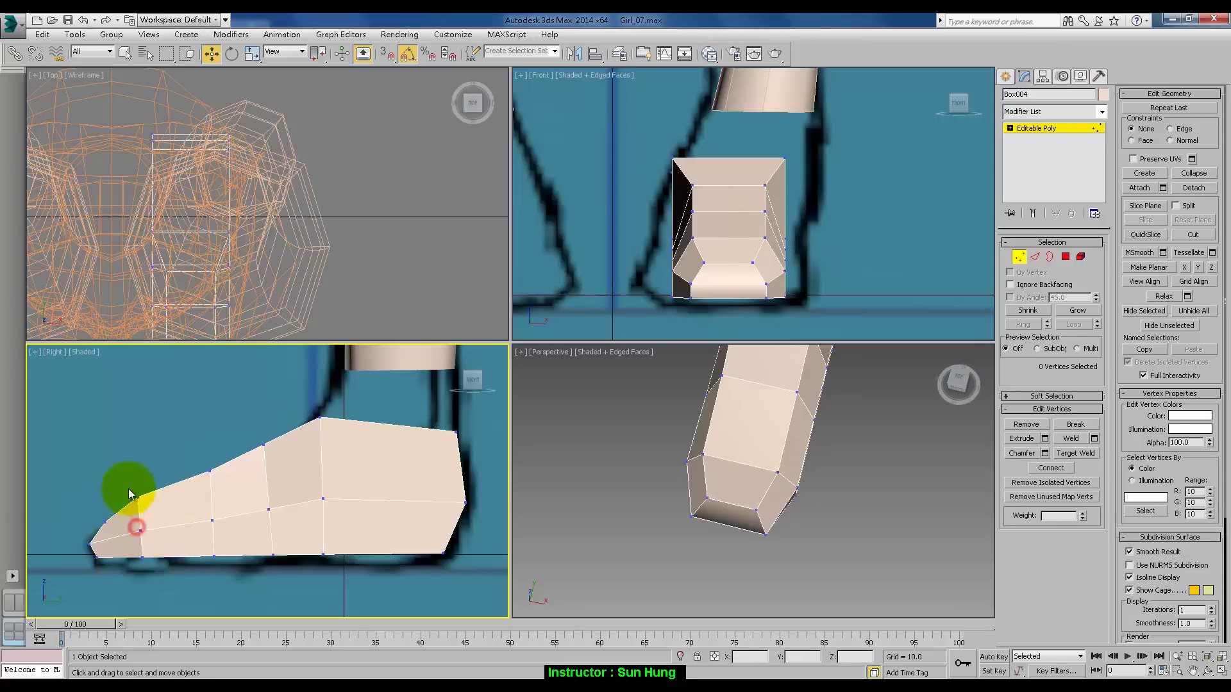
{"action": "left_click_drag", "start_coordinate": [128, 494], "coordinate": [170, 563]}
{"action": "left_click_drag", "start_coordinate": [134, 493], "coordinate": [143, 543]}
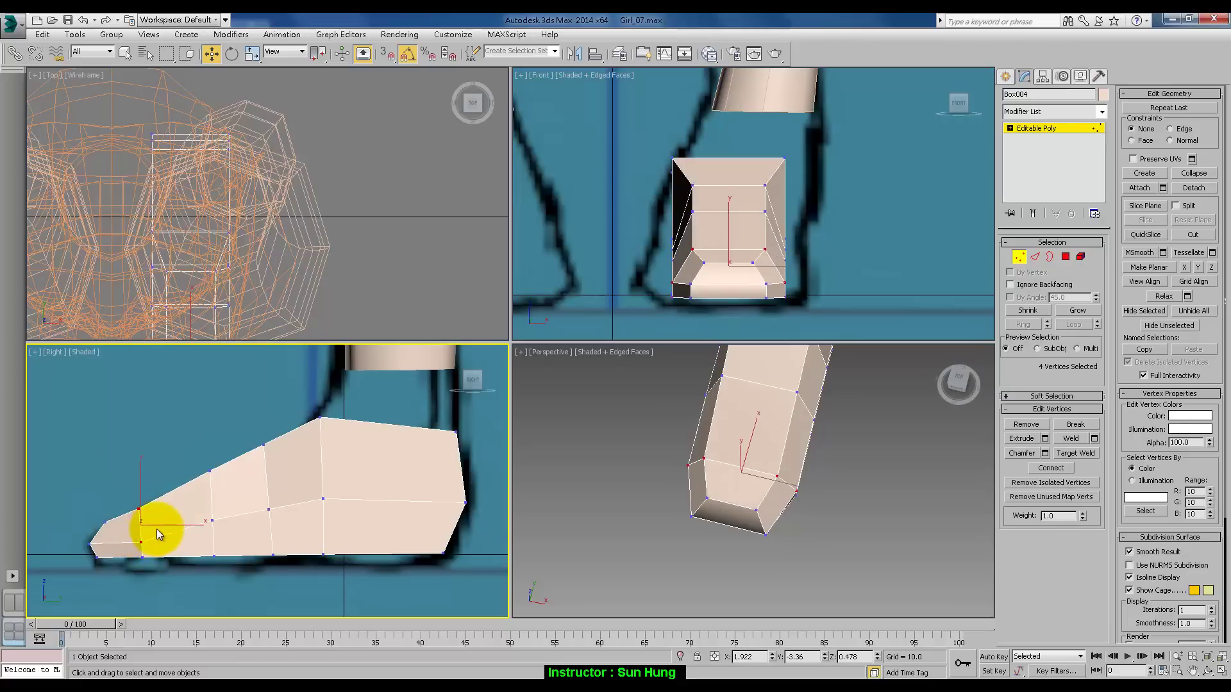
{"action": "left_click_drag", "start_coordinate": [124, 489], "coordinate": [138, 510]}
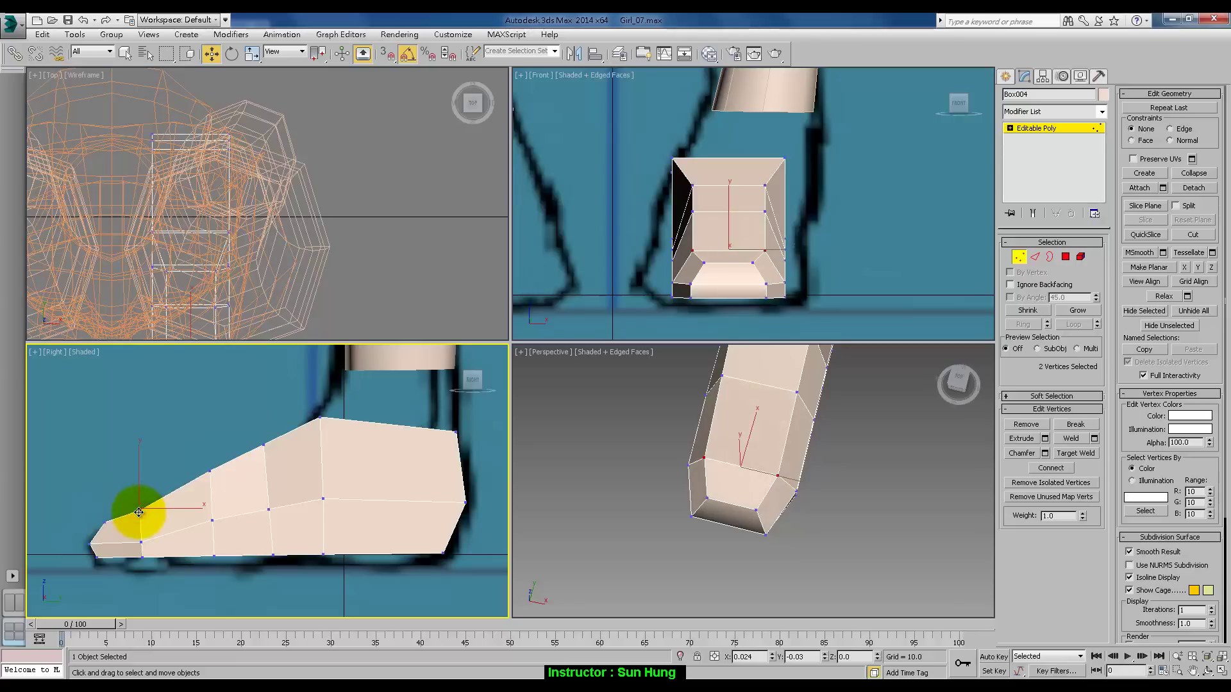
{"action": "mouse_move", "coordinate": [181, 426]}
{"action": "left_mouse_down"}
{"action": "mouse_move", "coordinate": [221, 498]}
{"action": "mouse_move", "coordinate": [206, 483]}
{"action": "mouse_move", "coordinate": [211, 529]}
{"action": "left_mouse_up"}
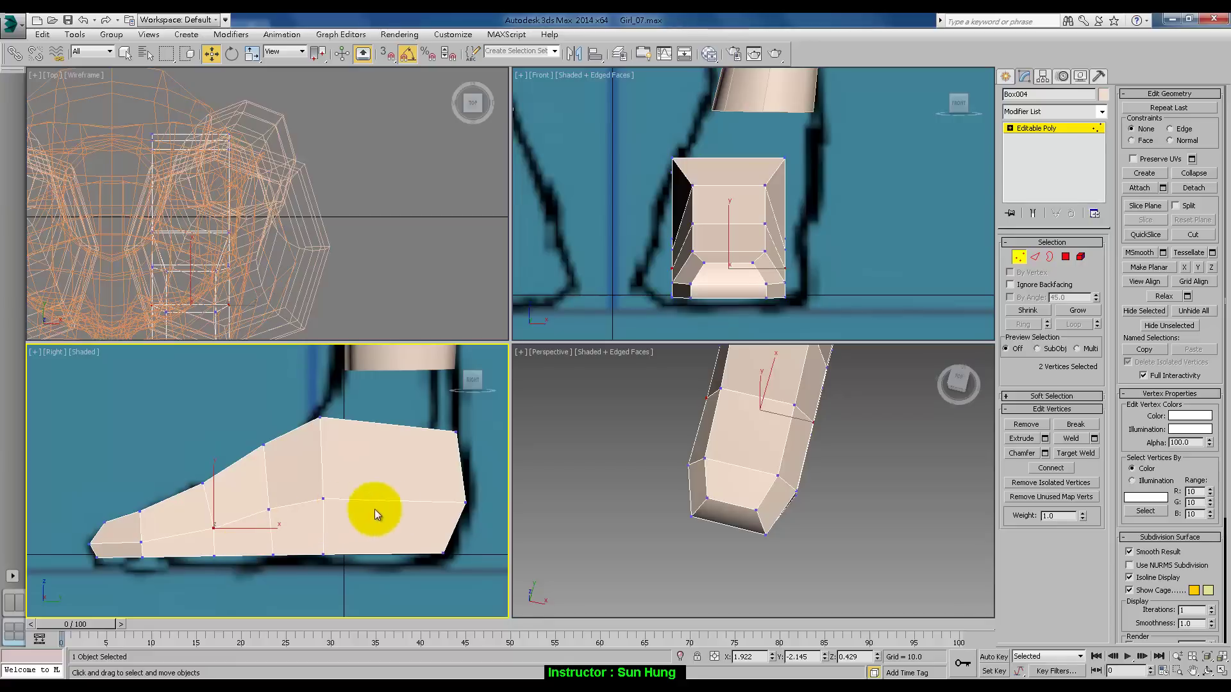
{"action": "left_click_drag", "start_coordinate": [270, 508], "coordinate": [266, 530]}
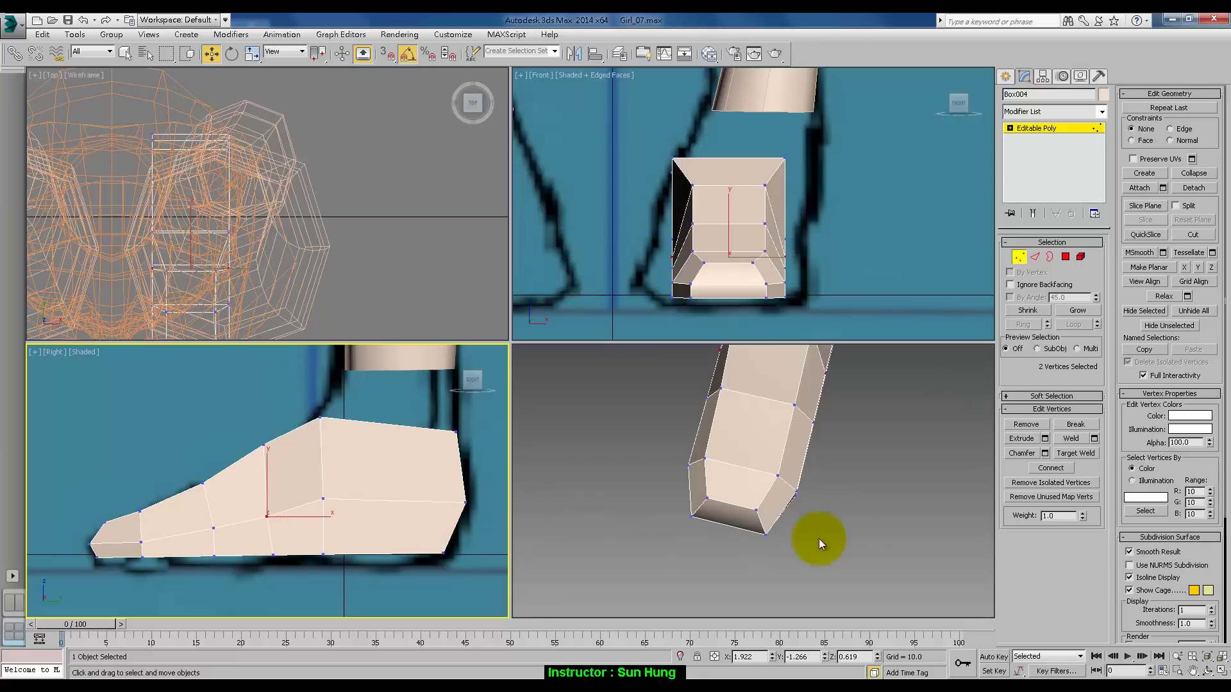
{"action": "mouse_move", "coordinate": [805, 443]}
{"action": "middle_mouse_down", "text": "alt"}
{"action": "mouse_move", "coordinate": [817, 524]}
{"action": "mouse_move", "coordinate": [713, 453]}
{"action": "mouse_move", "coordinate": [923, 460]}
{"action": "mouse_move", "coordinate": [898, 463]}
{"action": "mouse_move", "coordinate": [934, 448]}
{"action": "mouse_move", "coordinate": [940, 463]}
{"action": "mouse_move", "coordinate": [768, 457]}
{"action": "middle_mouse_up", "text": "alt"}
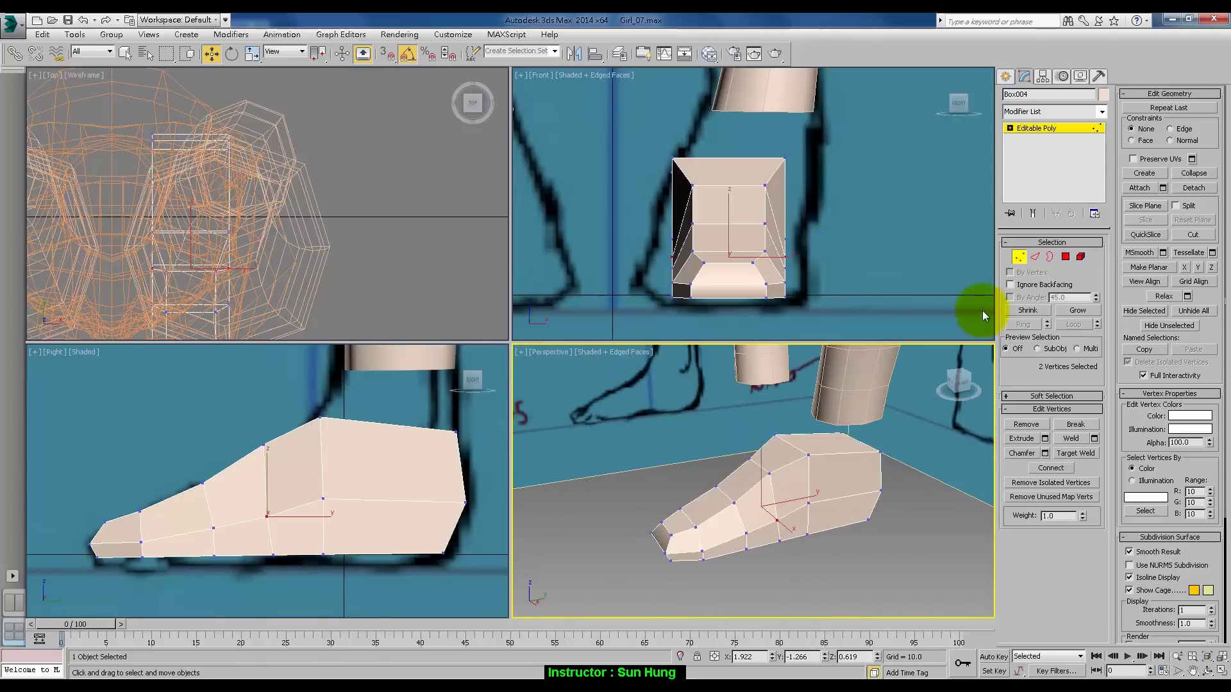
Delete the foot's top polygon at the ankle end, then return to Vertex level.
{"action": "left_click", "coordinate": [1065, 256]}
{"action": "left_click", "coordinate": [814, 443]}
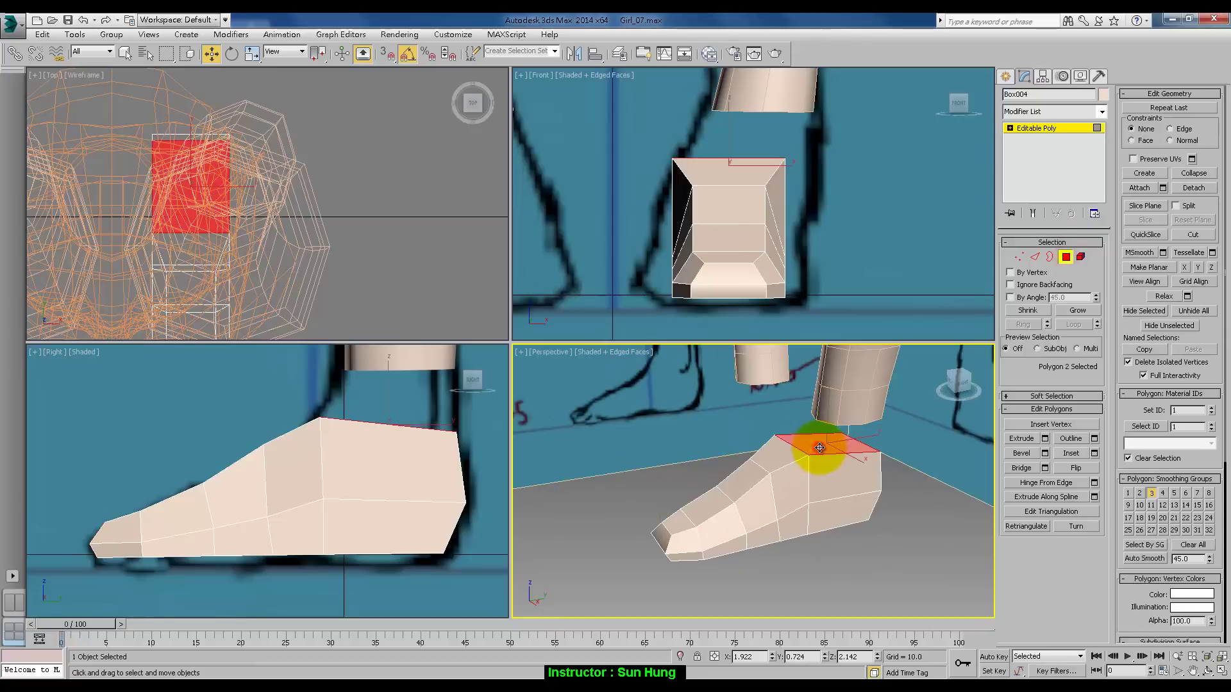
{"action": "key", "text": "Delete"}
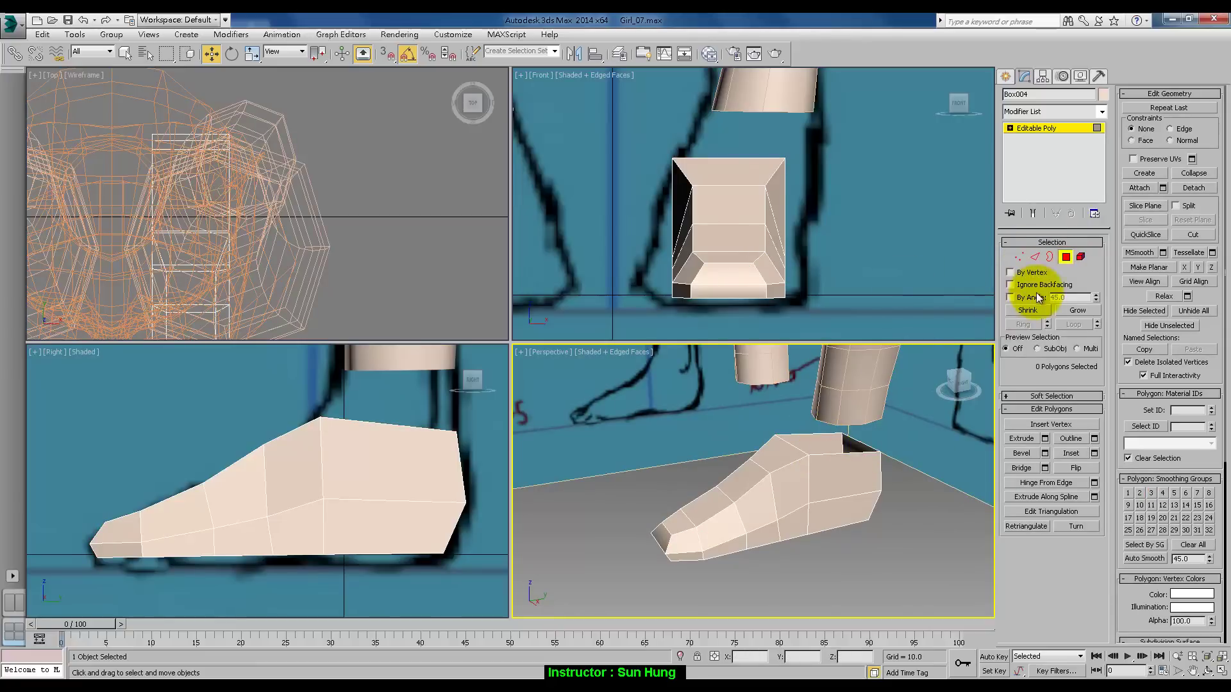
{"action": "left_click", "coordinate": [1018, 255]}
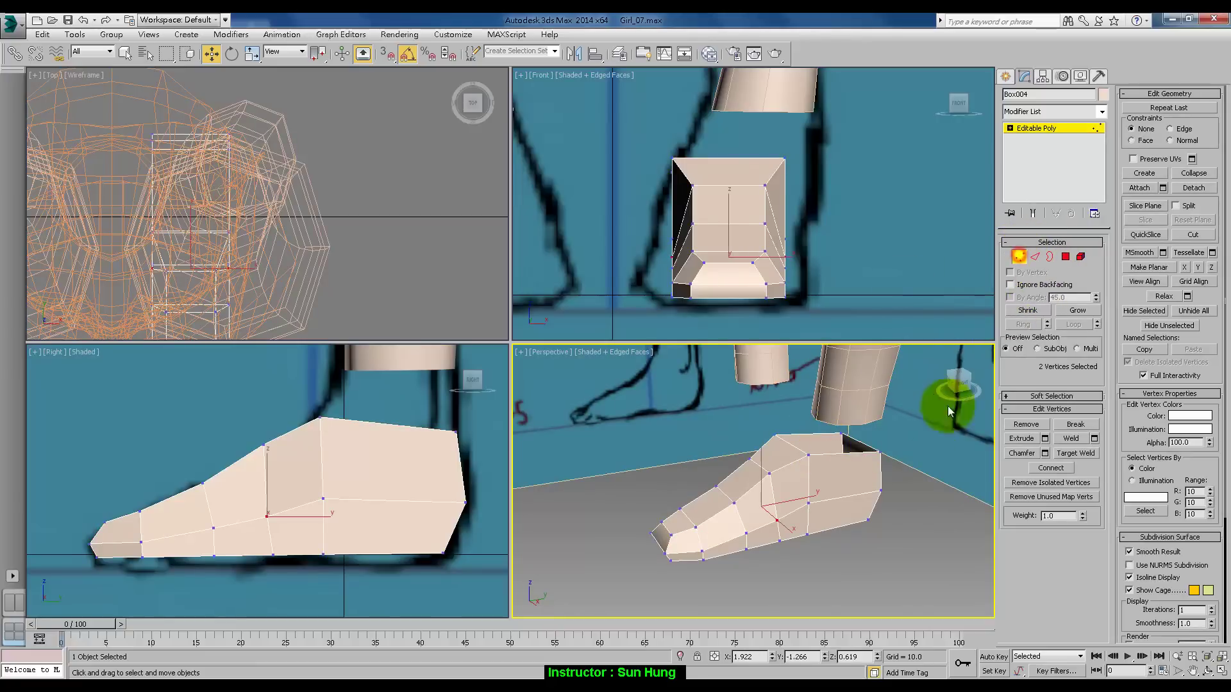
Add TurboSmooth at 1 iteration, inspect the smoothed foot, then reselect Editable Poly.
{"action": "left_click", "coordinate": [1090, 129]}
{"action": "left_click_drag", "start_coordinate": [1103, 136], "coordinate": [1101, 490]}
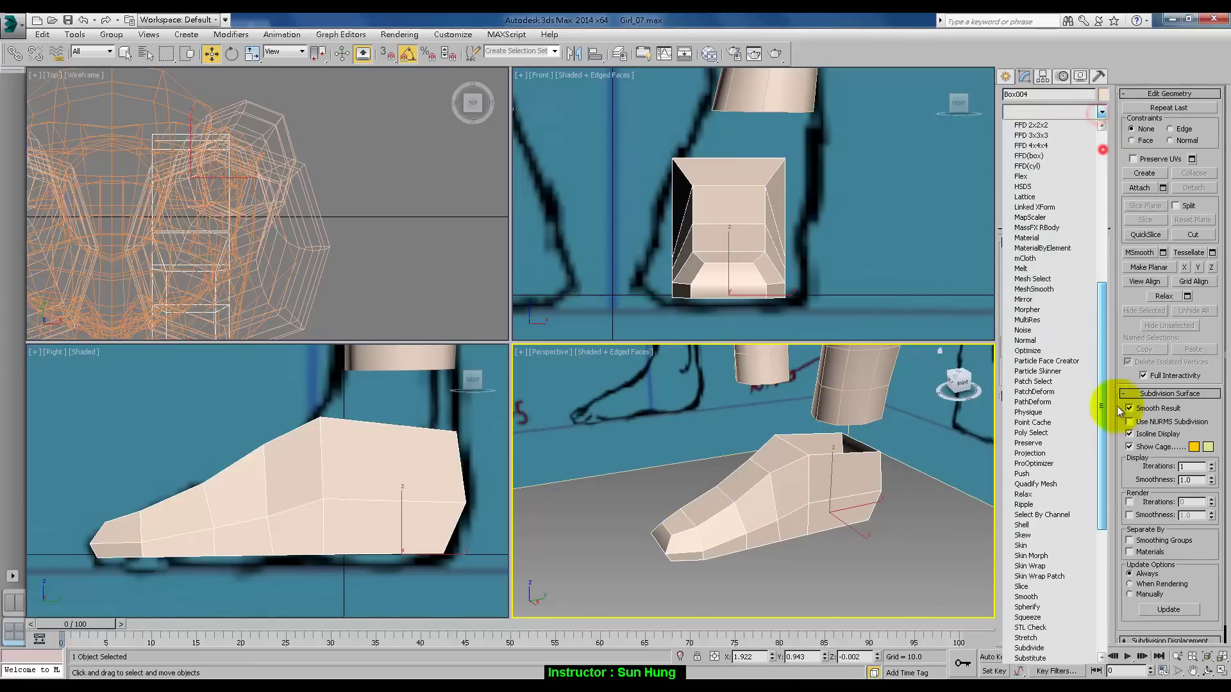
{"action": "left_click", "coordinate": [1074, 473]}
{"action": "middle_click_drag", "start_coordinate": [921, 472], "coordinate": [795, 374], "text": "alt"}
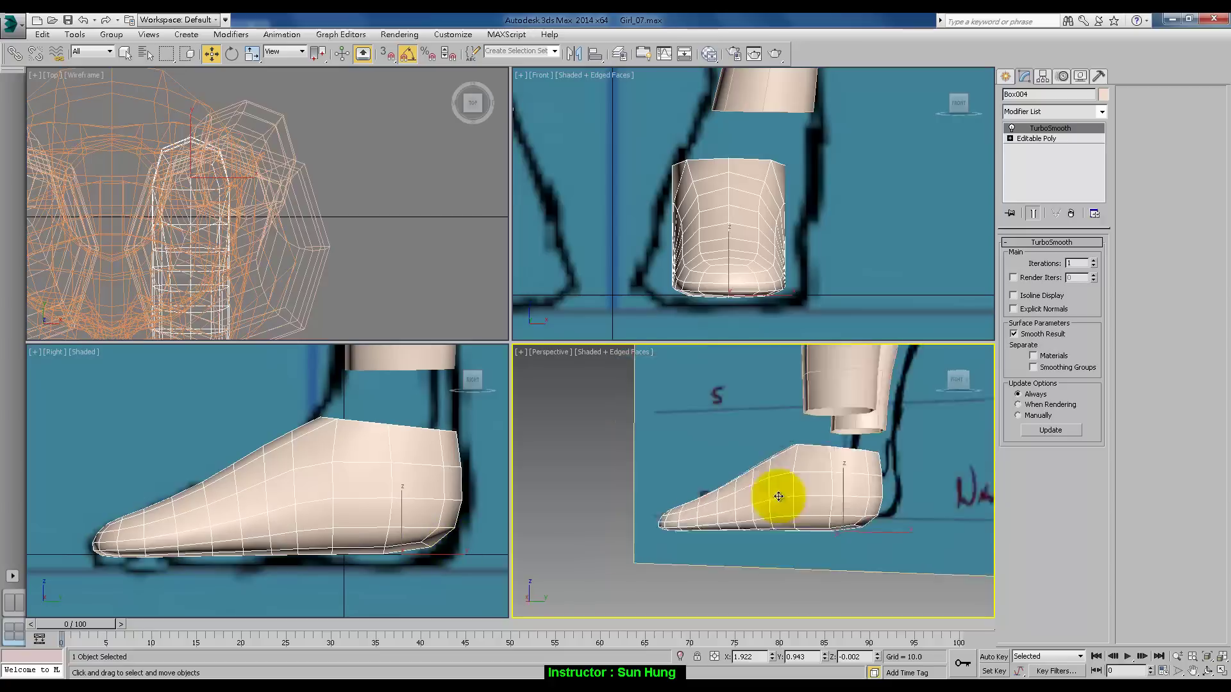
{"action": "middle_click_drag", "start_coordinate": [778, 495], "coordinate": [778, 463], "text": "alt"}
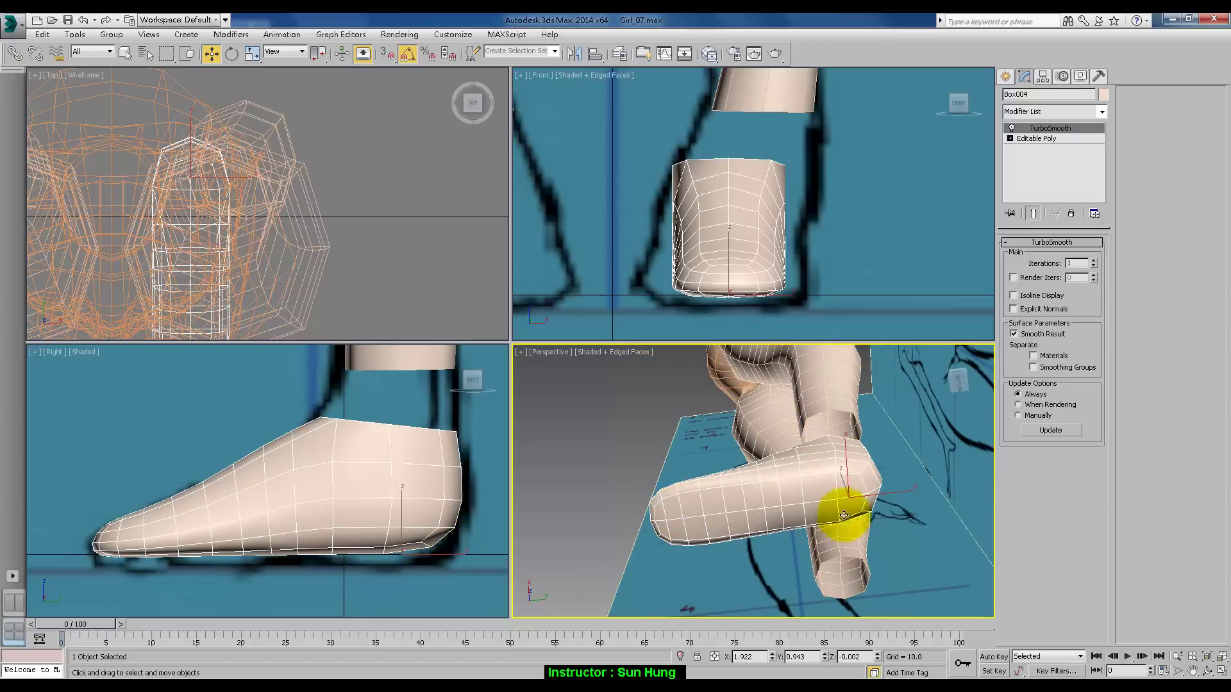
{"action": "mouse_move", "coordinate": [837, 513]}
{"action": "middle_mouse_down", "text": "alt"}
{"action": "mouse_move", "coordinate": [846, 482]}
{"action": "mouse_move", "coordinate": [852, 489]}
{"action": "middle_mouse_up", "text": "alt"}
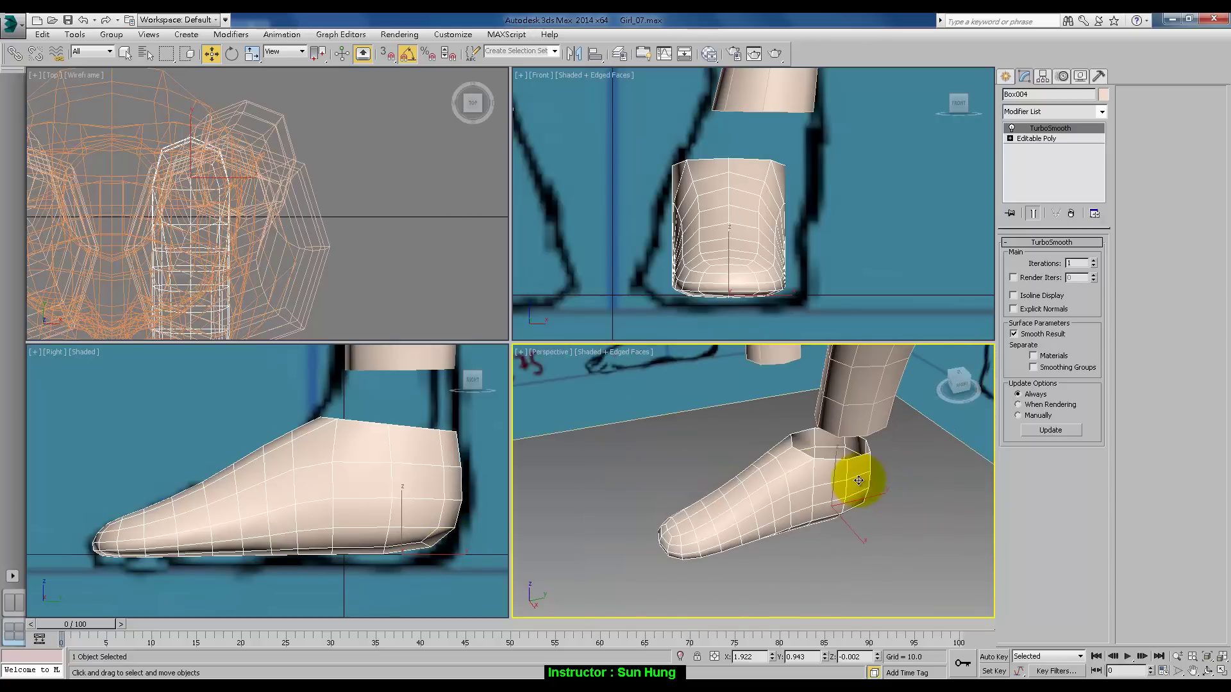
{"action": "left_click", "coordinate": [1034, 139]}
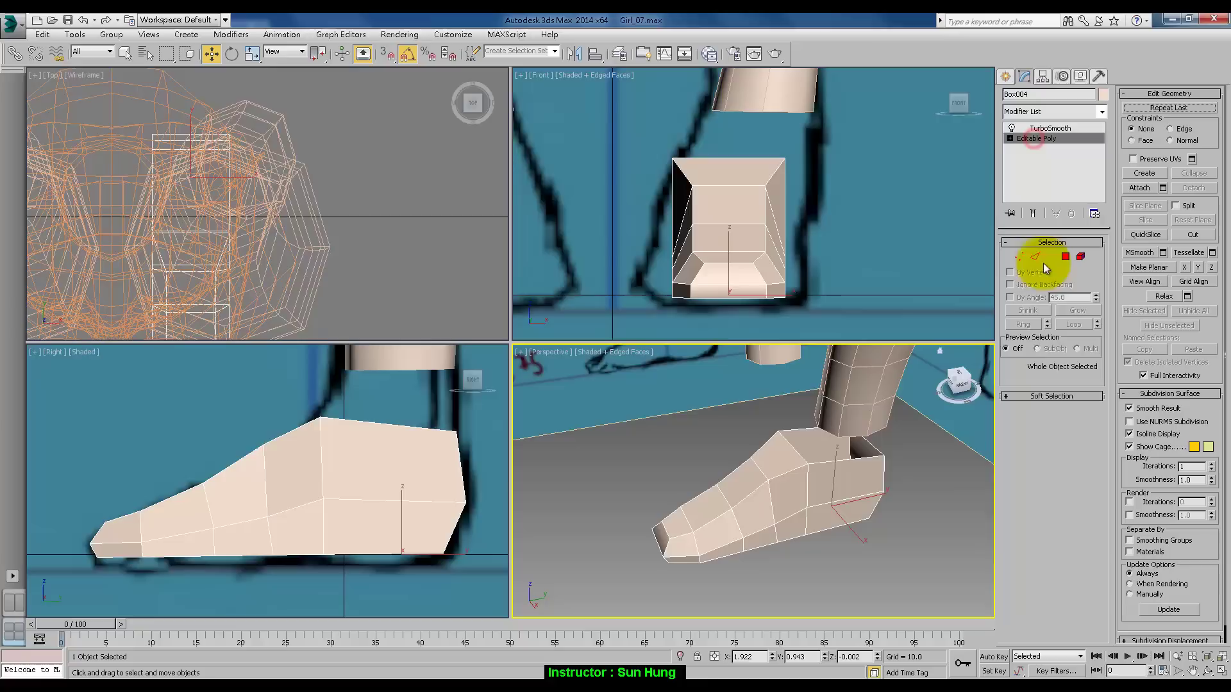
Turn on Show End Result and orbit Perspective to face the foot from the front.
{"action": "left_click", "coordinate": [1036, 214]}
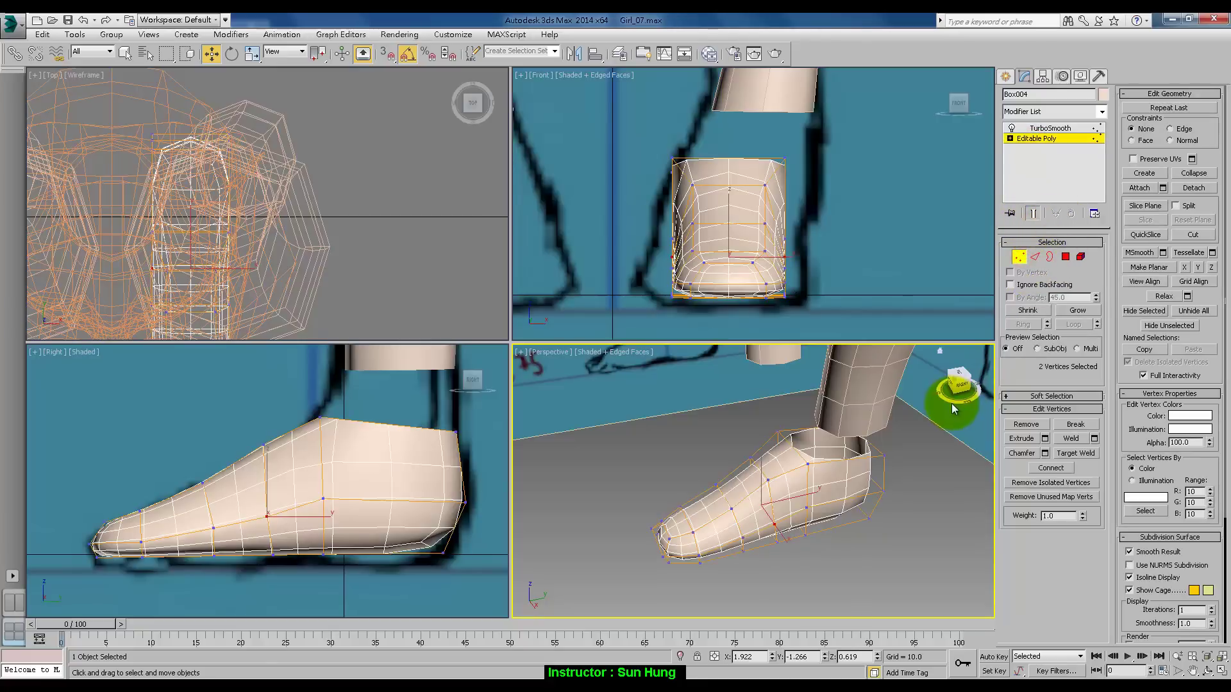
{"action": "scroll", "coordinate": [951, 402], "scroll_direction": "up", "scroll_amount": 3}
{"action": "mouse_move", "coordinate": [745, 585]}
{"action": "middle_mouse_down", "text": "alt"}
{"action": "mouse_move", "coordinate": [793, 591]}
{"action": "mouse_move", "coordinate": [783, 489]}
{"action": "mouse_move", "coordinate": [802, 533]}
{"action": "mouse_move", "coordinate": [803, 471]}
{"action": "mouse_move", "coordinate": [791, 480]}
{"action": "mouse_move", "coordinate": [756, 445]}
{"action": "middle_mouse_up", "text": "alt"}
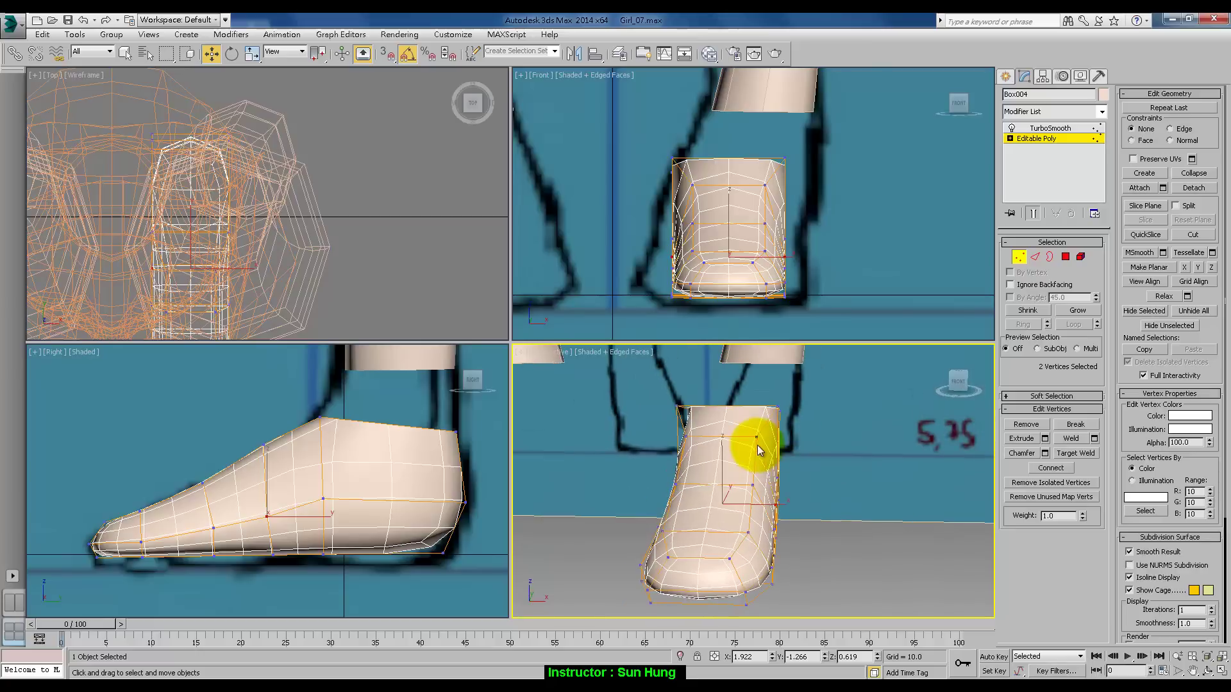
Move the foot's top and side vertices in the Front view to fit the sketch outline.
{"action": "left_click", "coordinate": [760, 433]}
{"action": "middle_click_drag", "start_coordinate": [813, 231], "coordinate": [827, 234]}
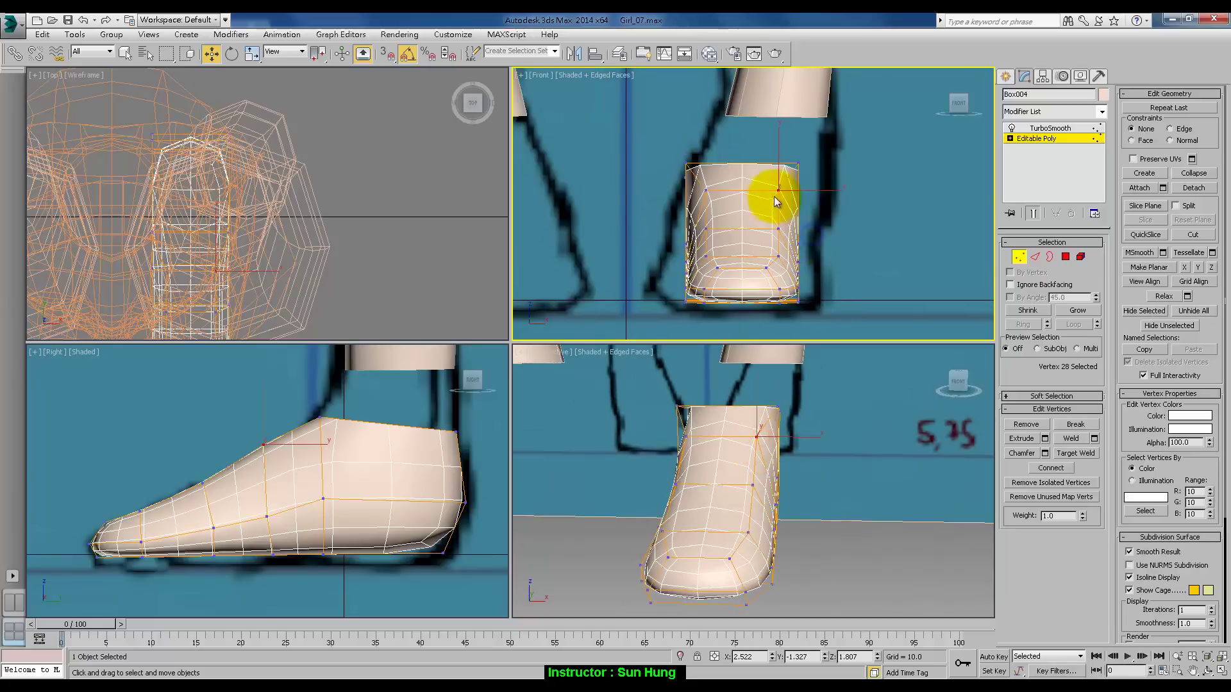
{"action": "left_click", "coordinate": [778, 190]}
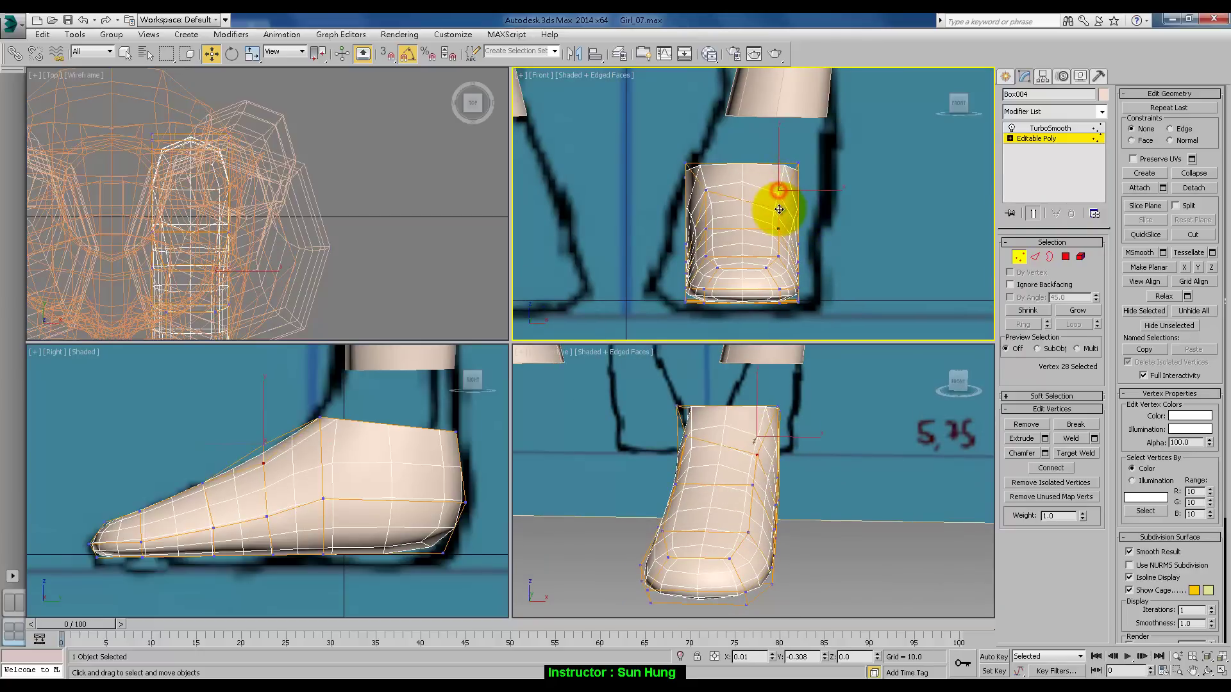
{"action": "left_click_drag", "start_coordinate": [778, 190], "coordinate": [779, 239]}
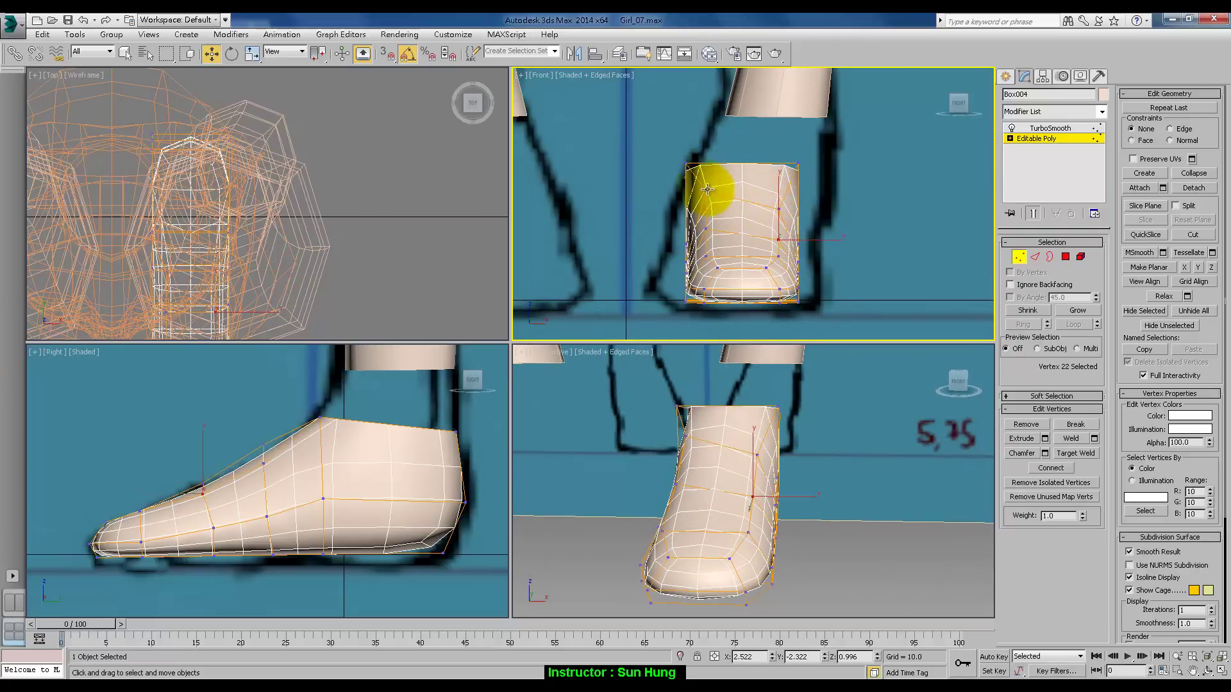
{"action": "mouse_move", "coordinate": [705, 191]}
{"action": "left_mouse_down"}
{"action": "mouse_move", "coordinate": [721, 207]}
{"action": "mouse_move", "coordinate": [720, 186]}
{"action": "left_mouse_up"}
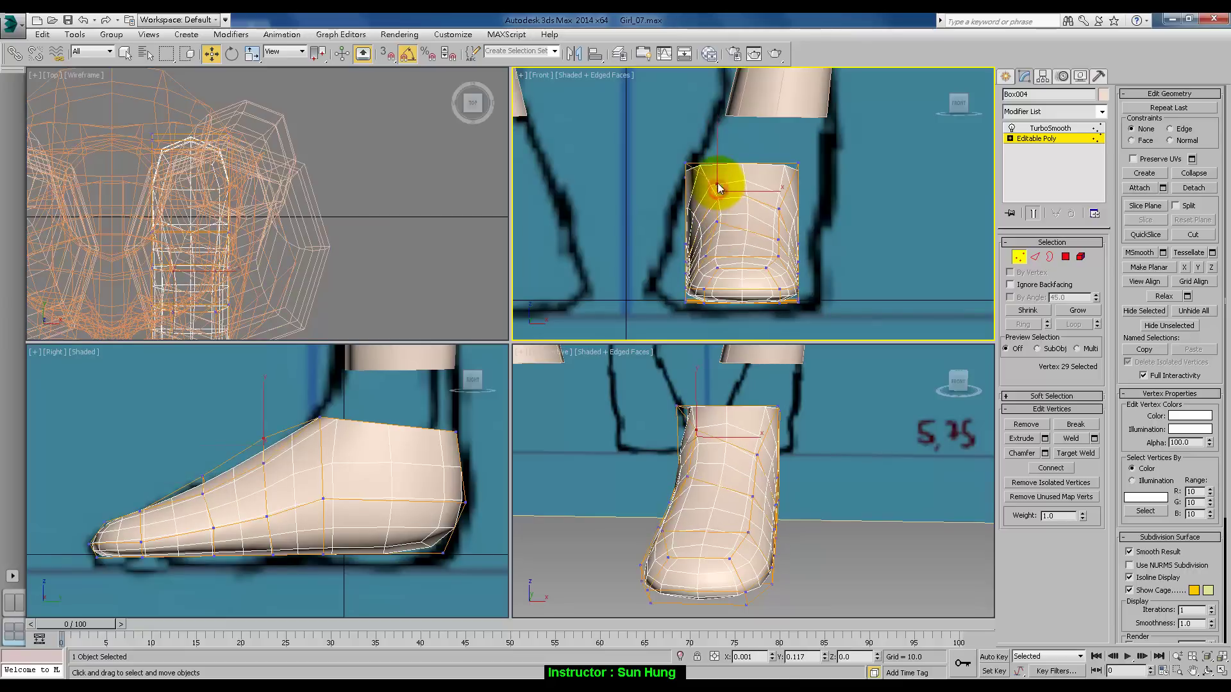
{"action": "left_click_drag", "start_coordinate": [709, 259], "coordinate": [715, 271]}
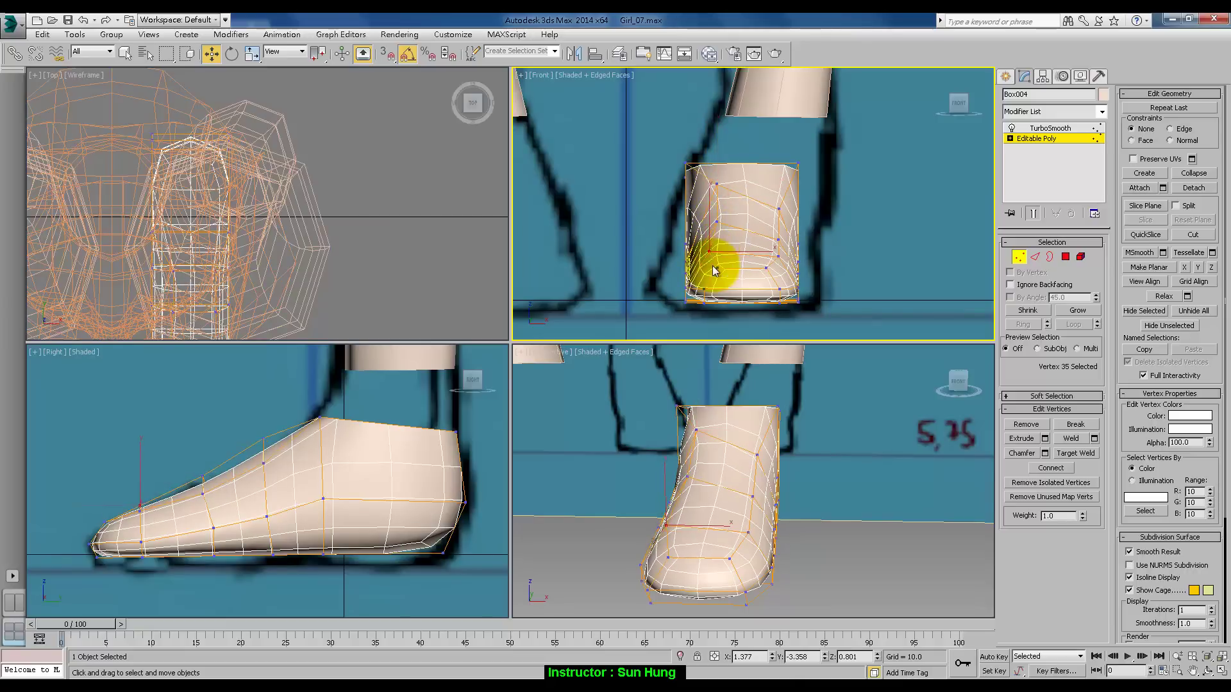
Select the six toe-tip vertices in Top view and uniformly scale them outward.
{"action": "scroll", "coordinate": [327, 157], "scroll_direction": "up", "scroll_amount": 3}
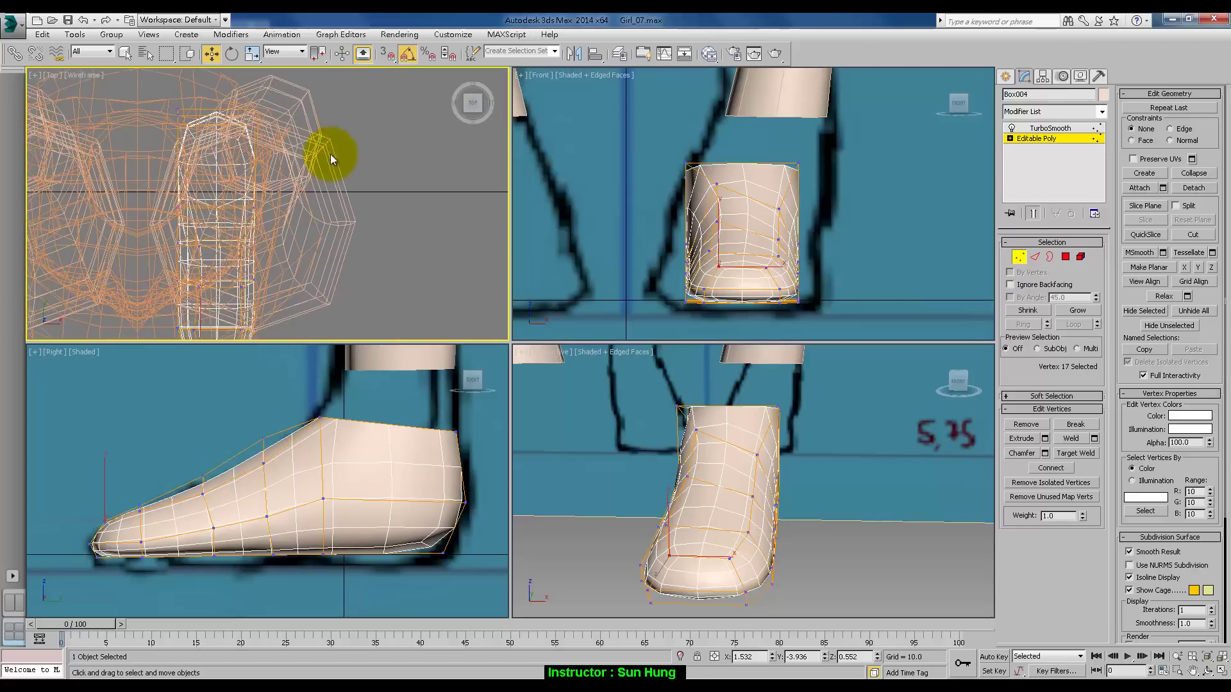
{"action": "scroll", "coordinate": [316, 151], "scroll_direction": "down", "scroll_amount": 2}
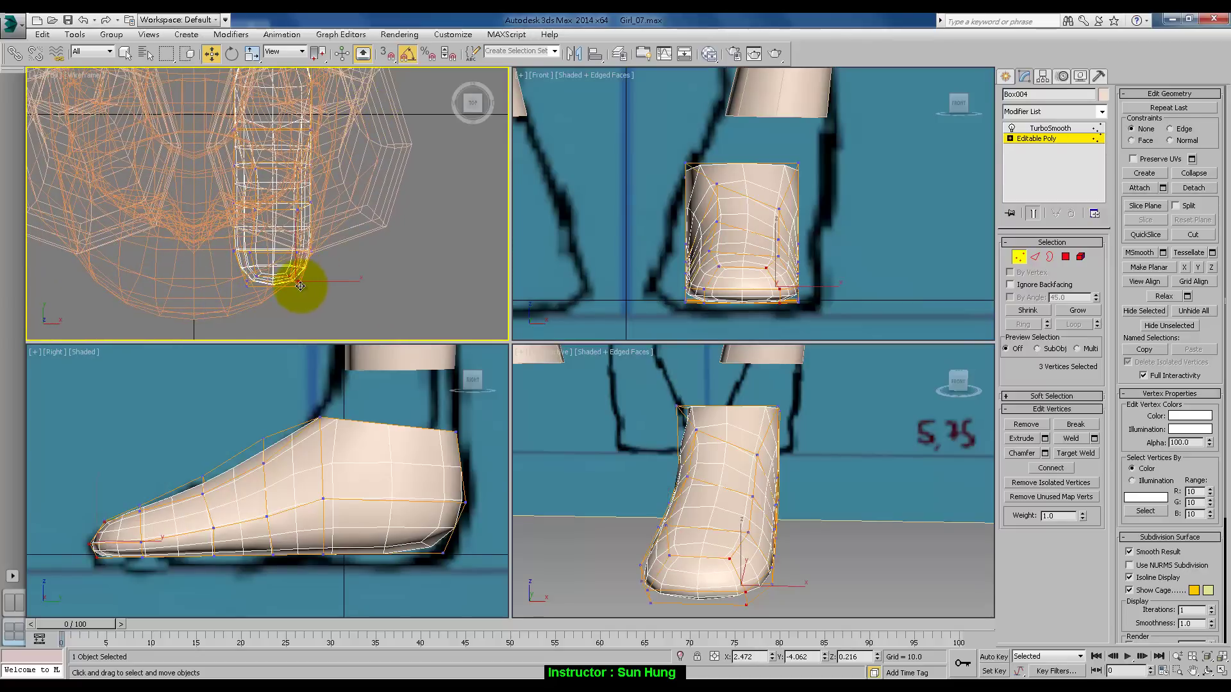
{"action": "left_click_drag", "start_coordinate": [300, 286], "coordinate": [297, 275]}
{"action": "left_click", "coordinate": [382, 268]}
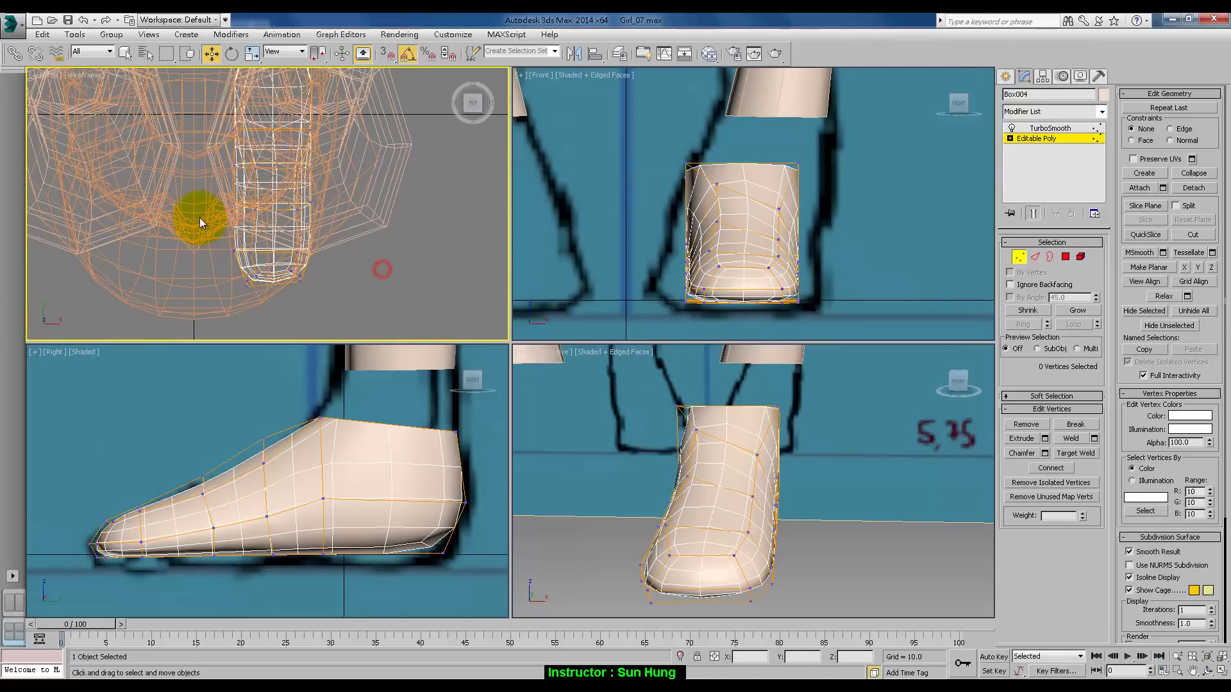
{"action": "left_click_drag", "start_coordinate": [199, 217], "coordinate": [347, 258]}
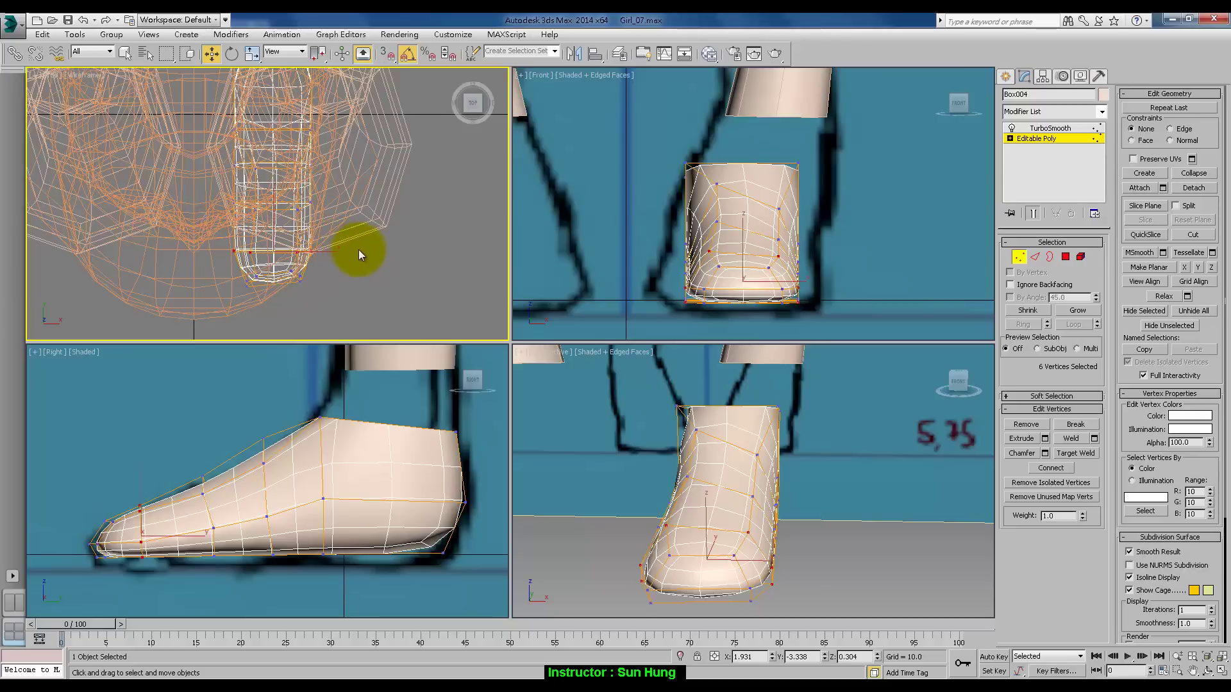
{"action": "key", "text": "r"}
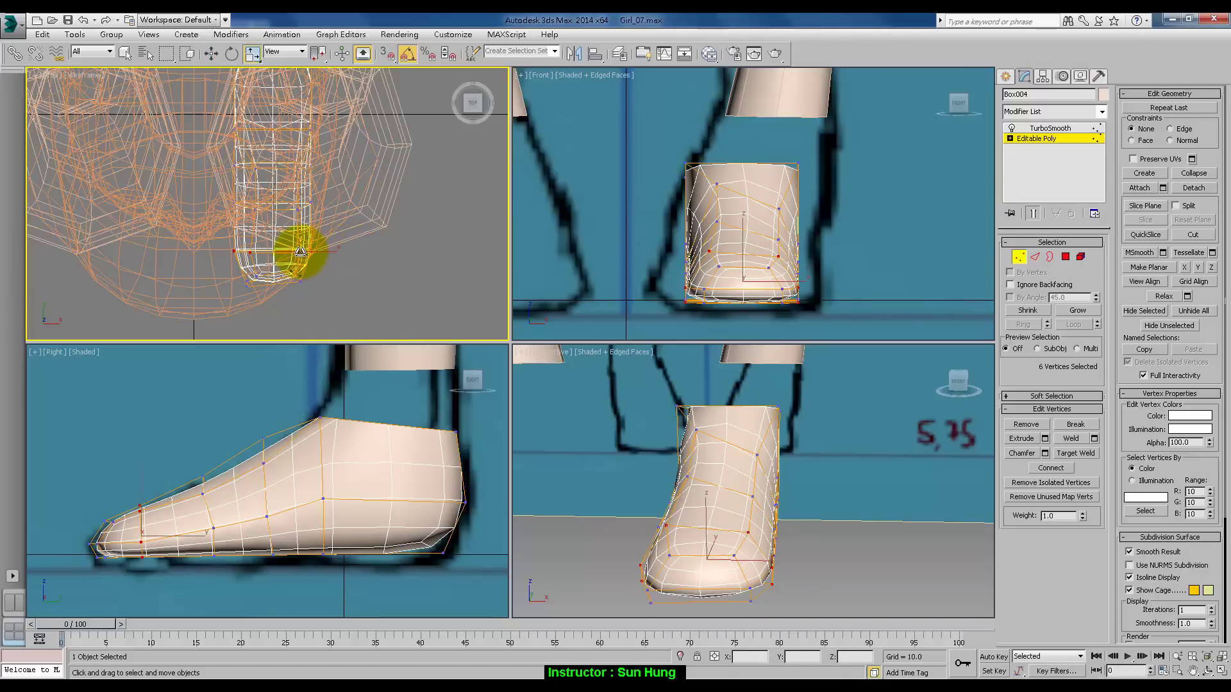
{"action": "left_click_drag", "start_coordinate": [301, 251], "coordinate": [304, 252]}
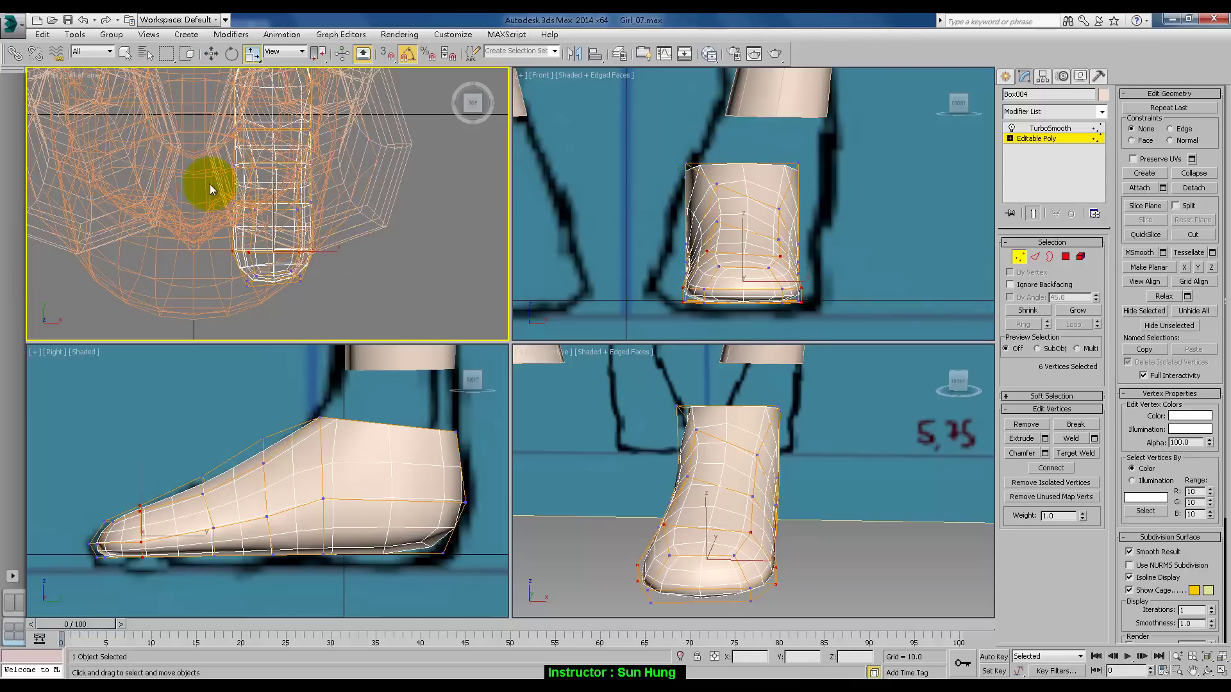
{"action": "left_click_drag", "start_coordinate": [209, 182], "coordinate": [371, 238]}
{"action": "left_click_drag", "start_coordinate": [296, 211], "coordinate": [307, 209]}
Orbit to look down on the foot and select the vertices at the toe tip.
{"action": "scroll", "coordinate": [778, 439], "scroll_direction": "down", "scroll_amount": 4}
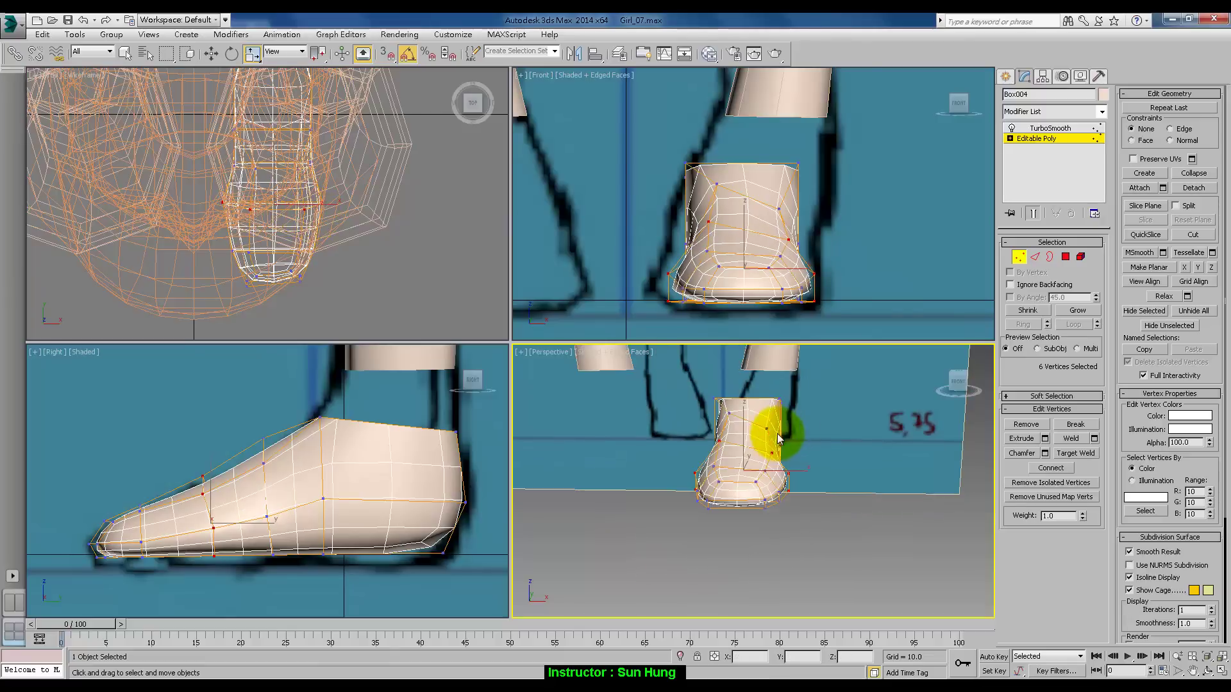
{"action": "middle_click_drag", "start_coordinate": [778, 439], "coordinate": [788, 500], "text": "alt"}
{"action": "left_click_drag", "start_coordinate": [698, 528], "coordinate": [793, 543]}
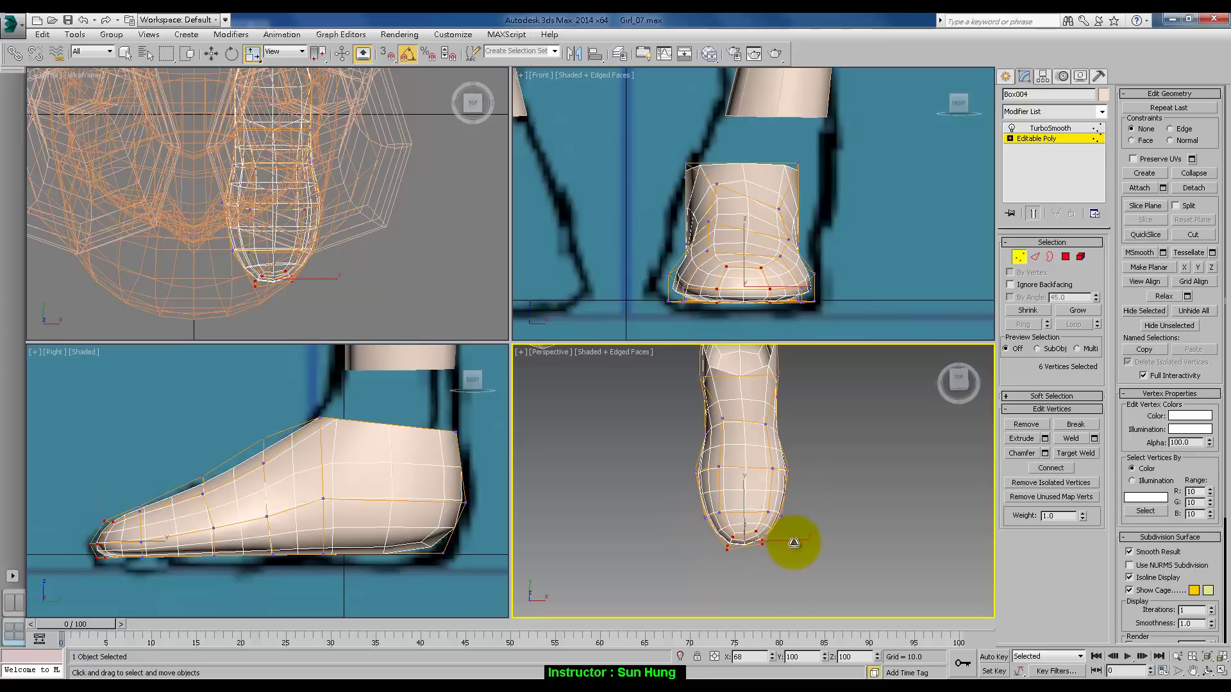
{"action": "left_click_drag", "start_coordinate": [761, 499], "coordinate": [814, 532]}
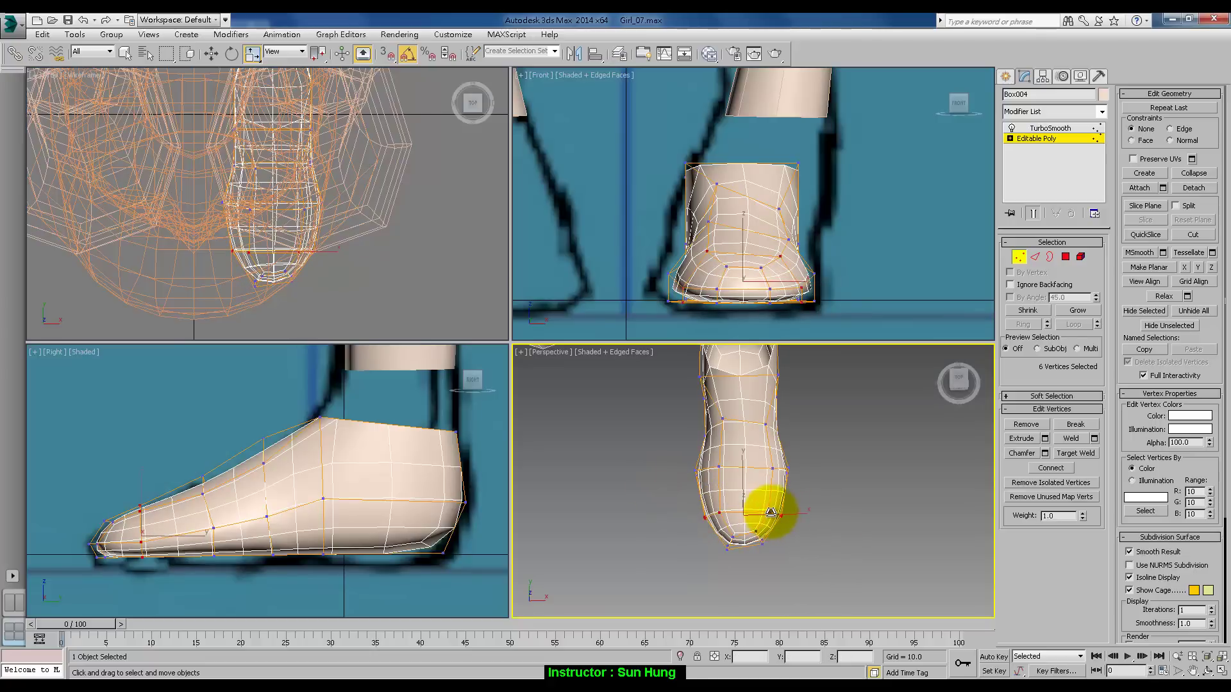
Move a side vertex of the foot downward to reshape the heel area.
{"action": "left_click", "coordinate": [797, 458]}
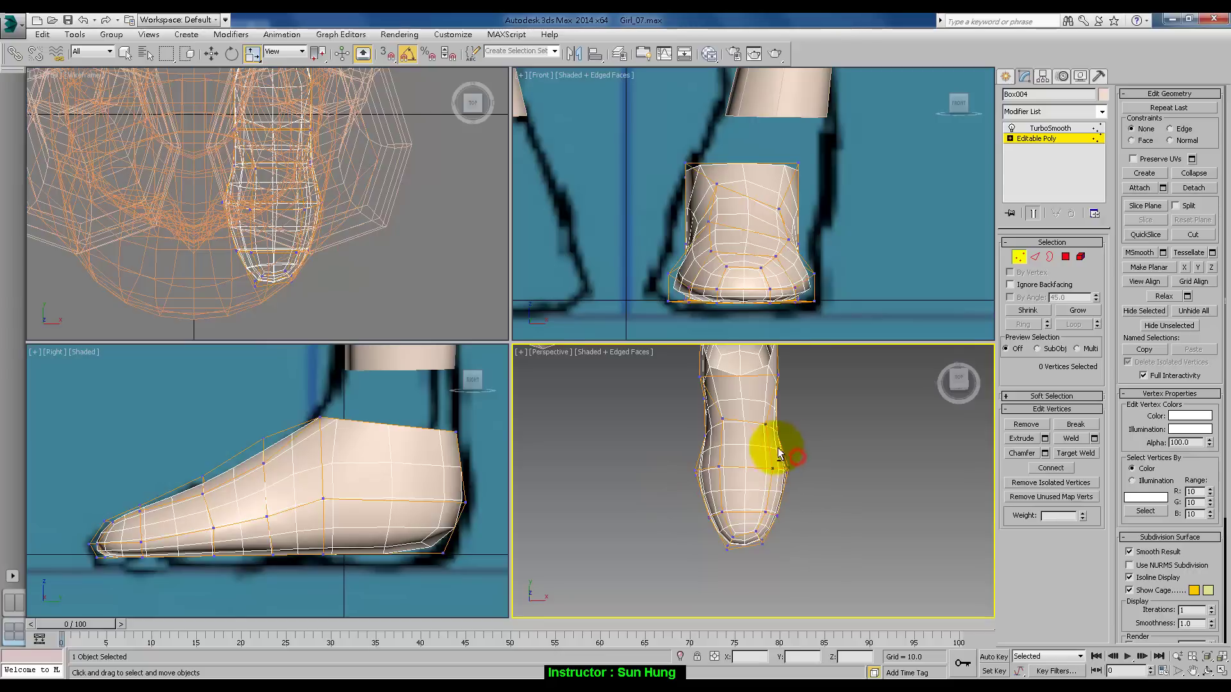
{"action": "mouse_move", "coordinate": [780, 453]}
{"action": "middle_mouse_down", "text": "alt"}
{"action": "mouse_move", "coordinate": [709, 471]}
{"action": "mouse_move", "coordinate": [728, 467]}
{"action": "mouse_move", "coordinate": [667, 397]}
{"action": "mouse_move", "coordinate": [734, 482]}
{"action": "mouse_move", "coordinate": [722, 441]}
{"action": "middle_mouse_up", "text": "alt"}
{"action": "key", "text": "w"}
{"action": "left_click", "coordinate": [703, 437]}
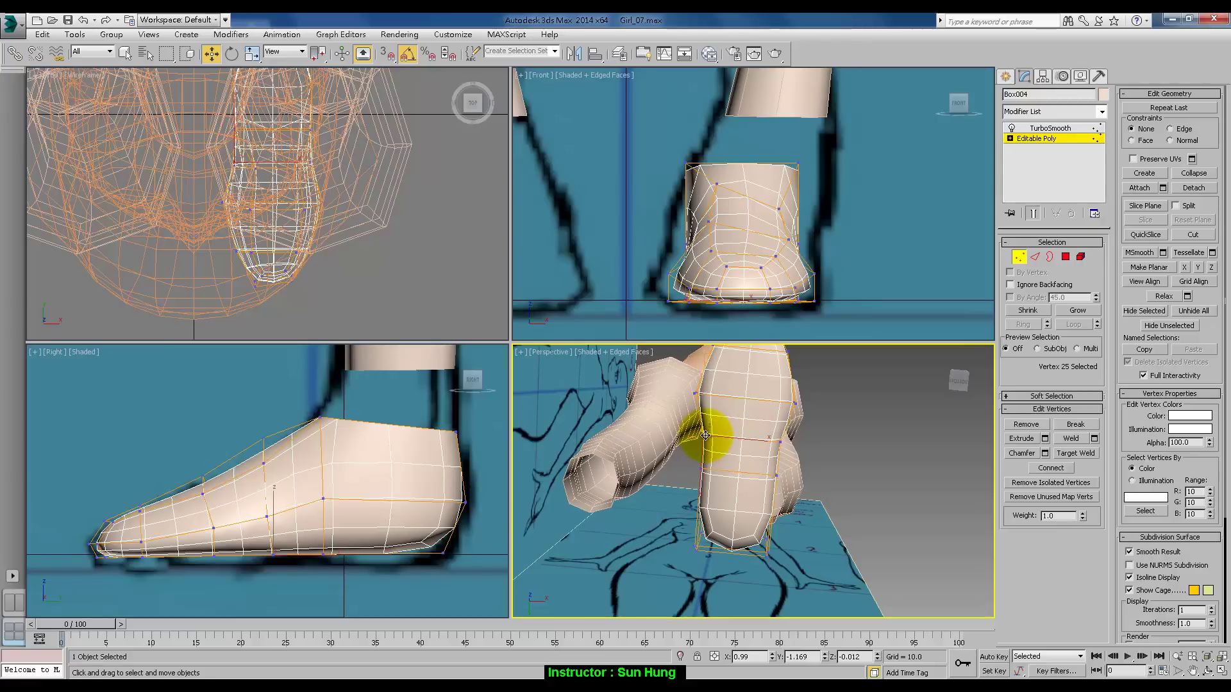
{"action": "mouse_move", "coordinate": [705, 436]}
{"action": "left_mouse_down"}
{"action": "mouse_move", "coordinate": [731, 439]}
{"action": "mouse_move", "coordinate": [721, 437]}
{"action": "mouse_move", "coordinate": [710, 476]}
{"action": "mouse_move", "coordinate": [706, 461]}
{"action": "left_mouse_up"}
{"action": "mouse_move", "coordinate": [706, 462]}
{"action": "middle_mouse_down", "text": "alt"}
{"action": "mouse_move", "coordinate": [818, 534]}
{"action": "mouse_move", "coordinate": [732, 501]}
{"action": "mouse_move", "coordinate": [804, 508]}
{"action": "mouse_move", "coordinate": [832, 554]}
{"action": "mouse_move", "coordinate": [729, 498]}
{"action": "mouse_move", "coordinate": [720, 459]}
{"action": "mouse_move", "coordinate": [705, 482]}
{"action": "mouse_move", "coordinate": [666, 451]}
{"action": "mouse_move", "coordinate": [813, 475]}
{"action": "mouse_move", "coordinate": [777, 440]}
{"action": "mouse_move", "coordinate": [719, 457]}
{"action": "middle_mouse_up", "text": "alt"}
Add the heel vertices, rotate them, and move them to follow the sketch's back edge.
{"action": "left_click", "coordinate": [775, 442], "text": "ctrl"}
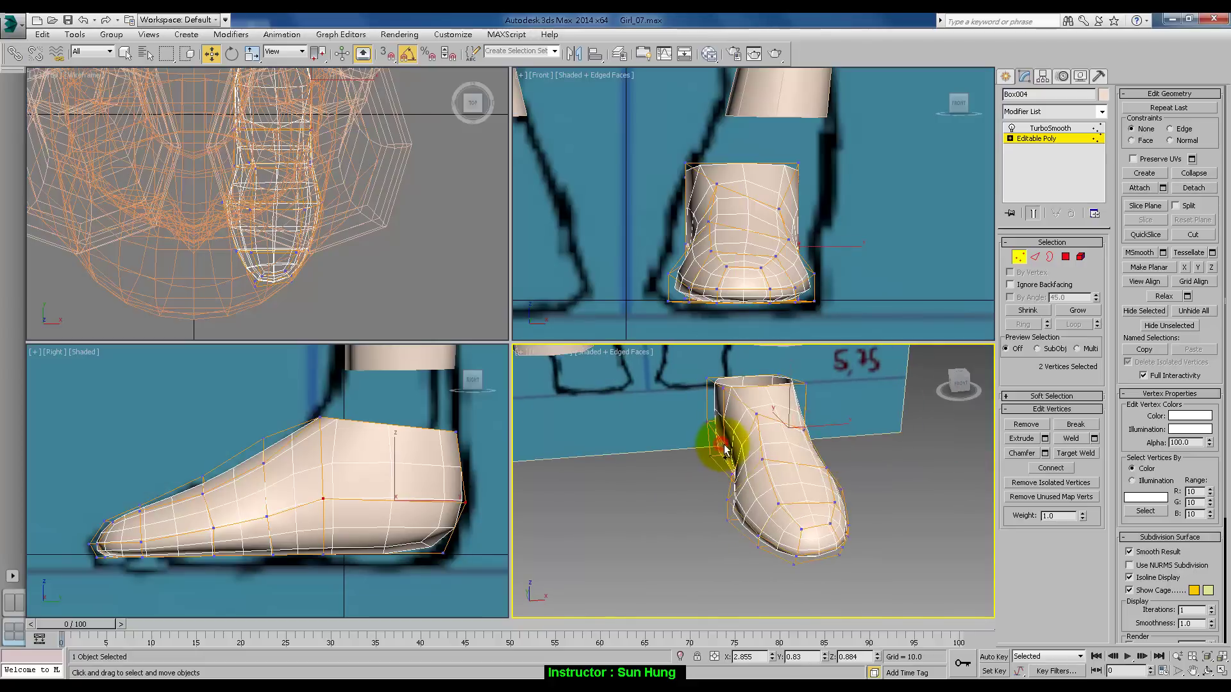
{"action": "left_click", "coordinate": [706, 423], "text": "ctrl"}
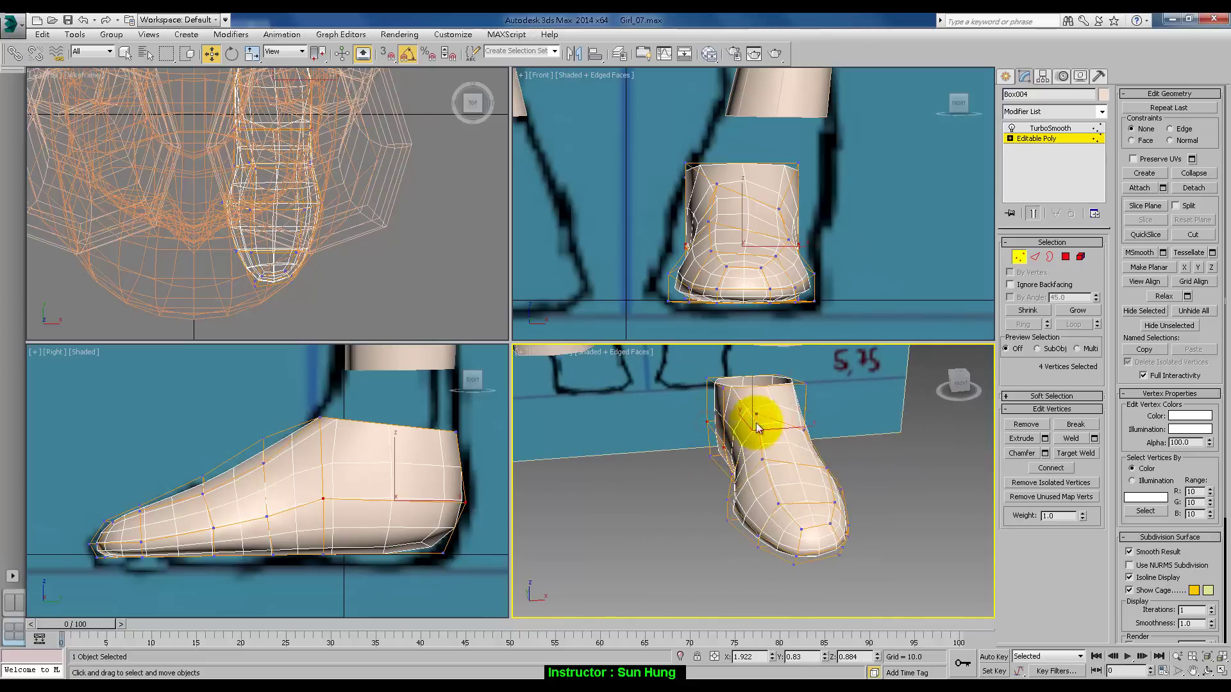
{"action": "key", "text": "e"}
{"action": "right_click", "coordinate": [767, 330]}
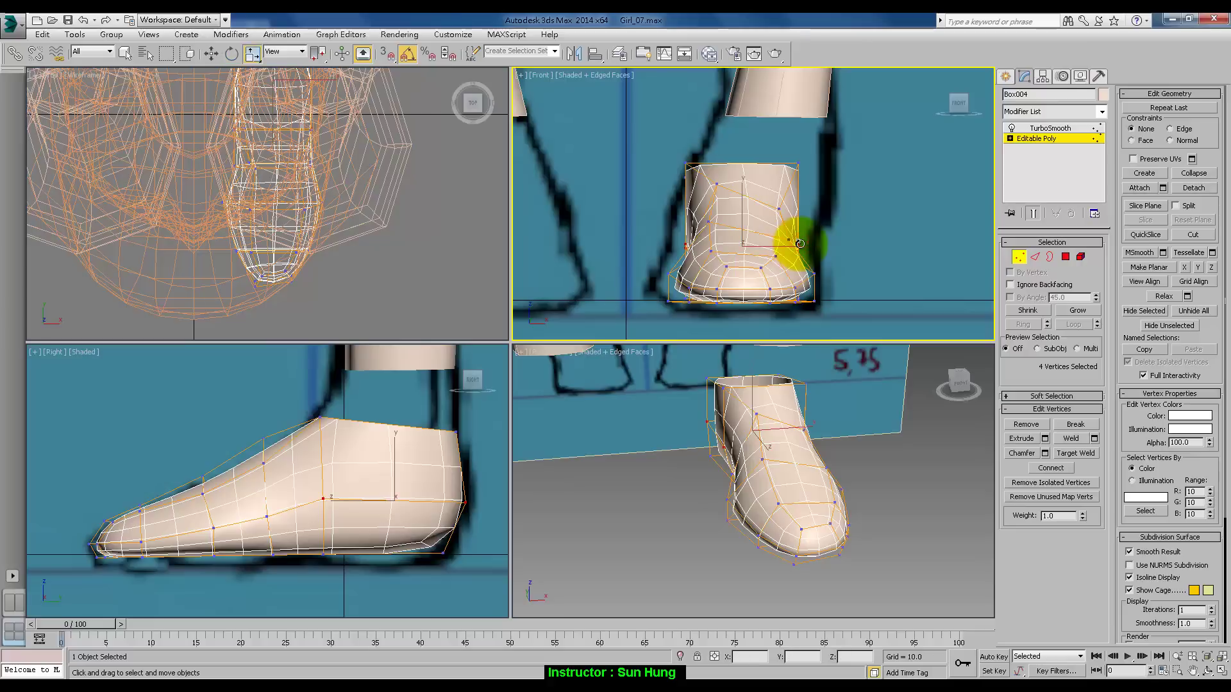
{"action": "left_click_drag", "start_coordinate": [799, 243], "coordinate": [802, 244]}
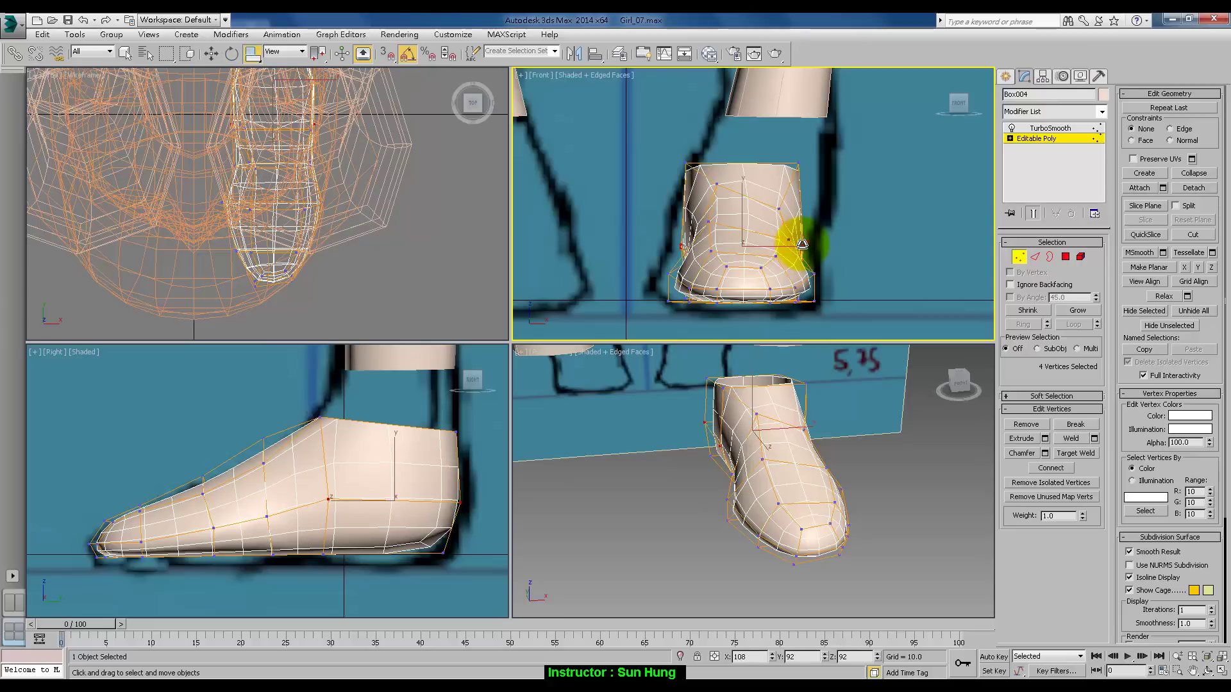
{"action": "middle_click_drag", "start_coordinate": [733, 241], "coordinate": [782, 267]}
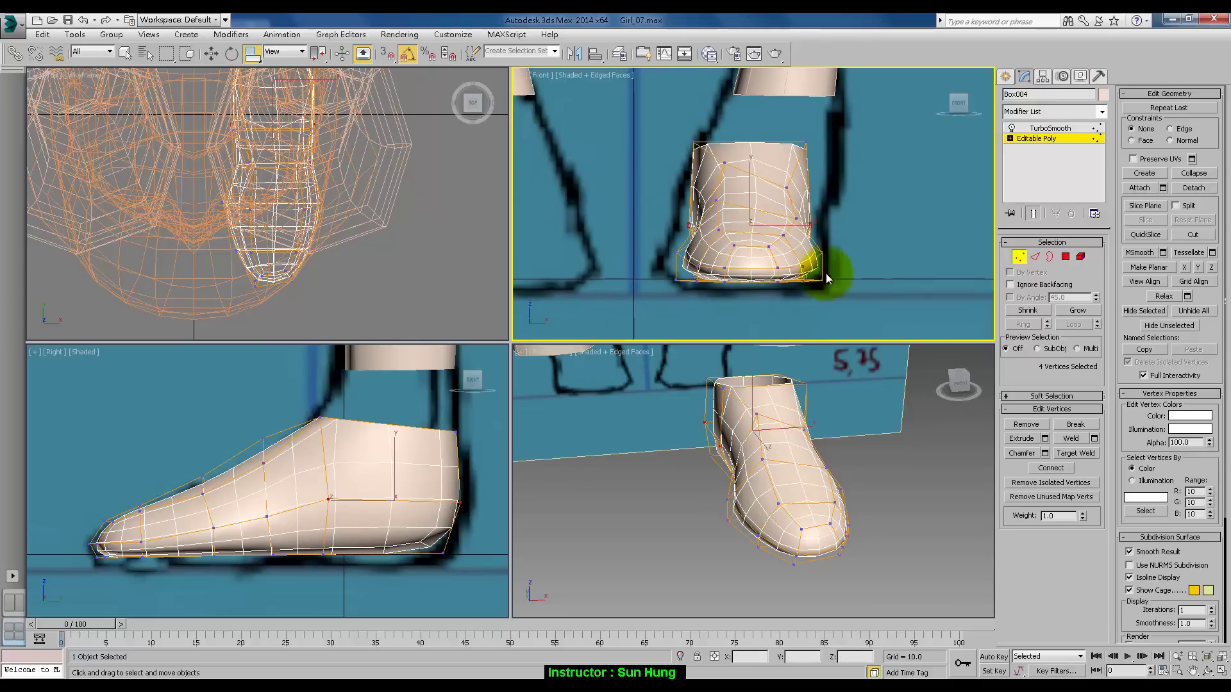
{"action": "middle_click_drag", "start_coordinate": [824, 503], "coordinate": [763, 485]}
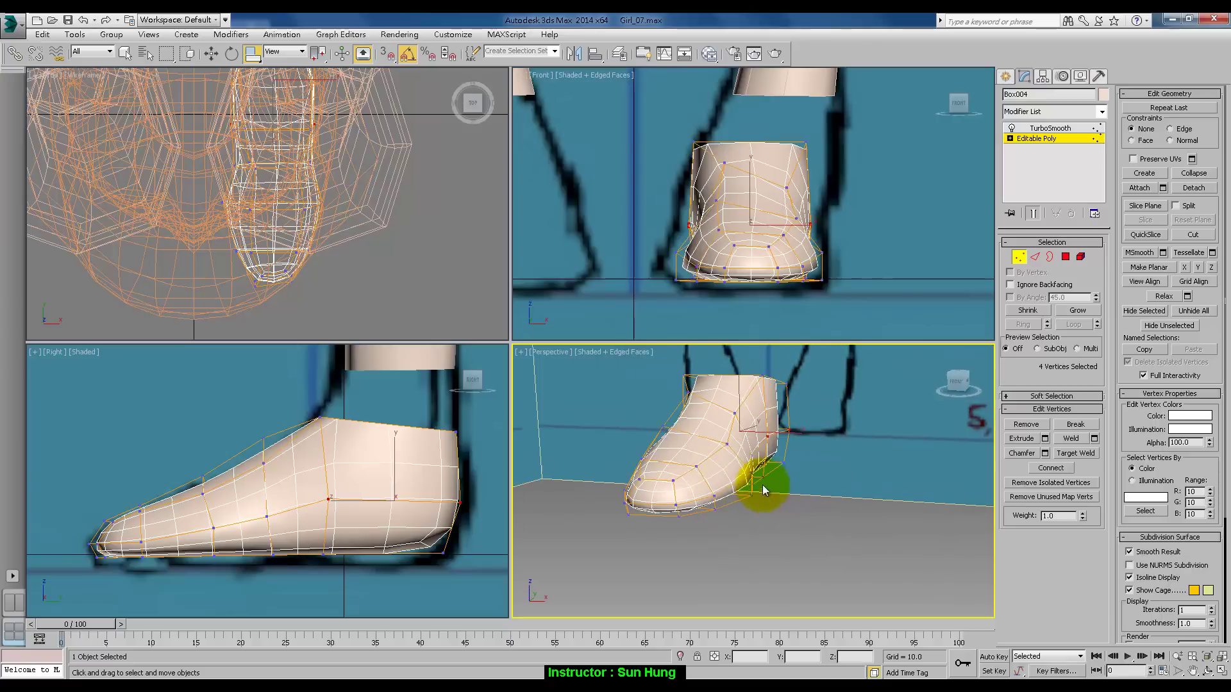
{"action": "left_click_drag", "start_coordinate": [795, 438], "coordinate": [817, 444]}
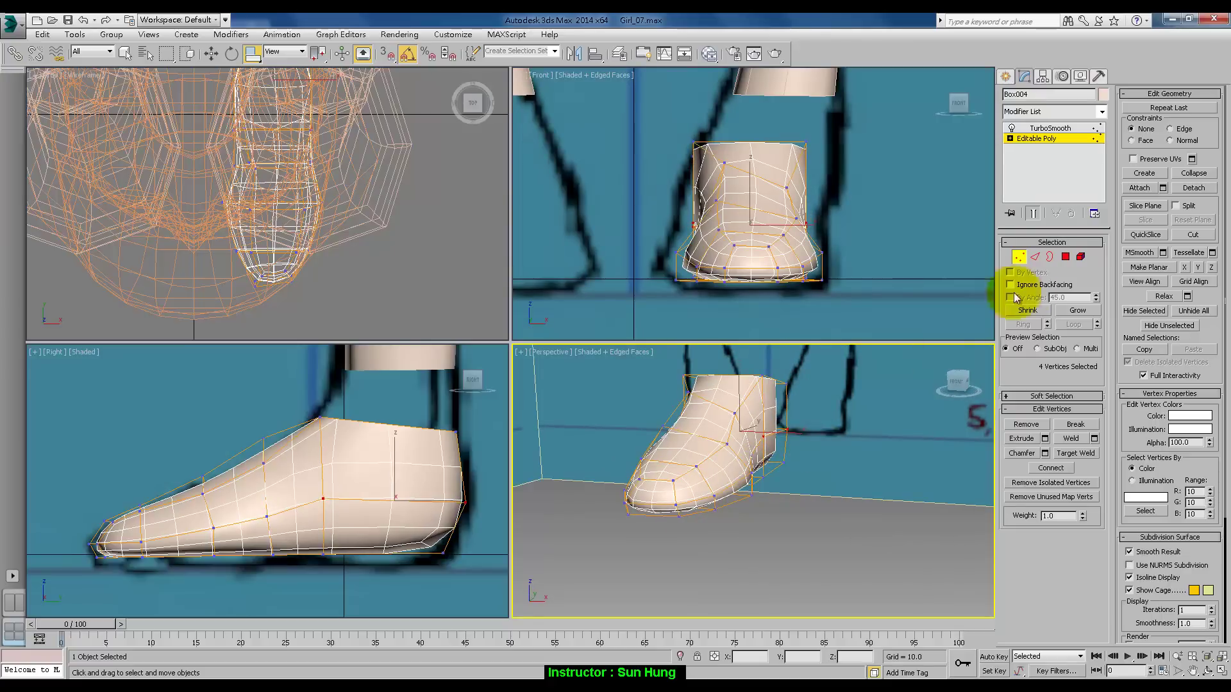
Select the edge loop around the middle of the foot.
{"action": "left_click", "coordinate": [1034, 257]}
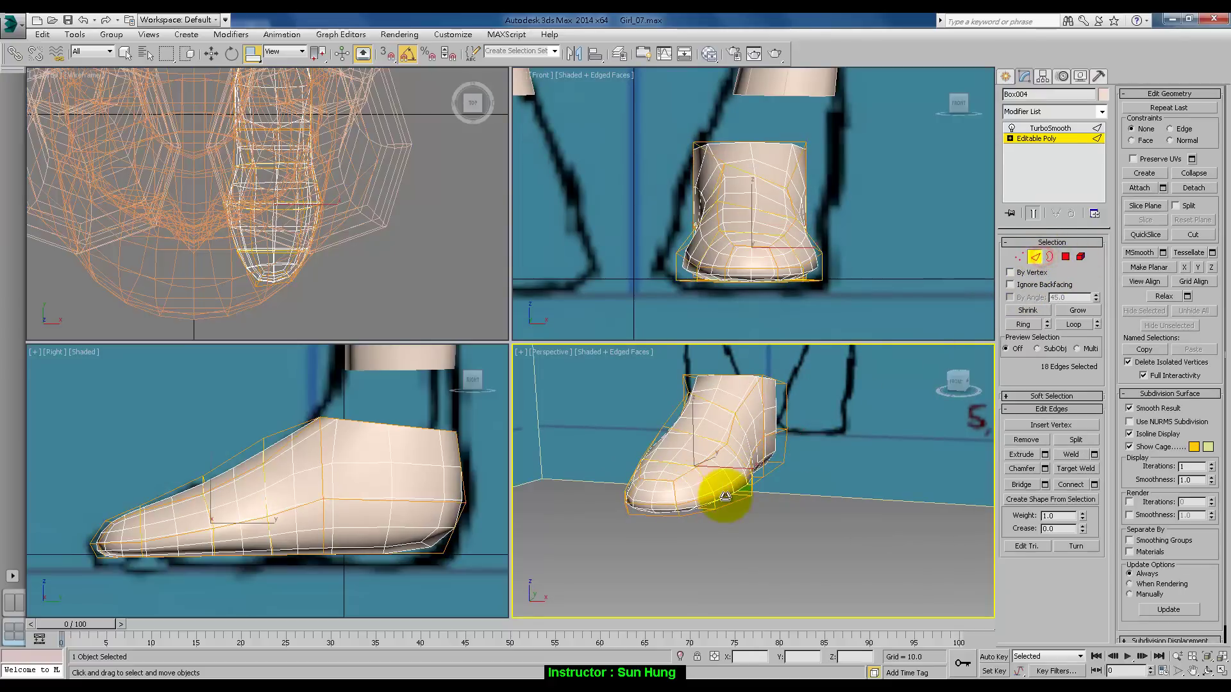
{"action": "left_click", "coordinate": [726, 488]}
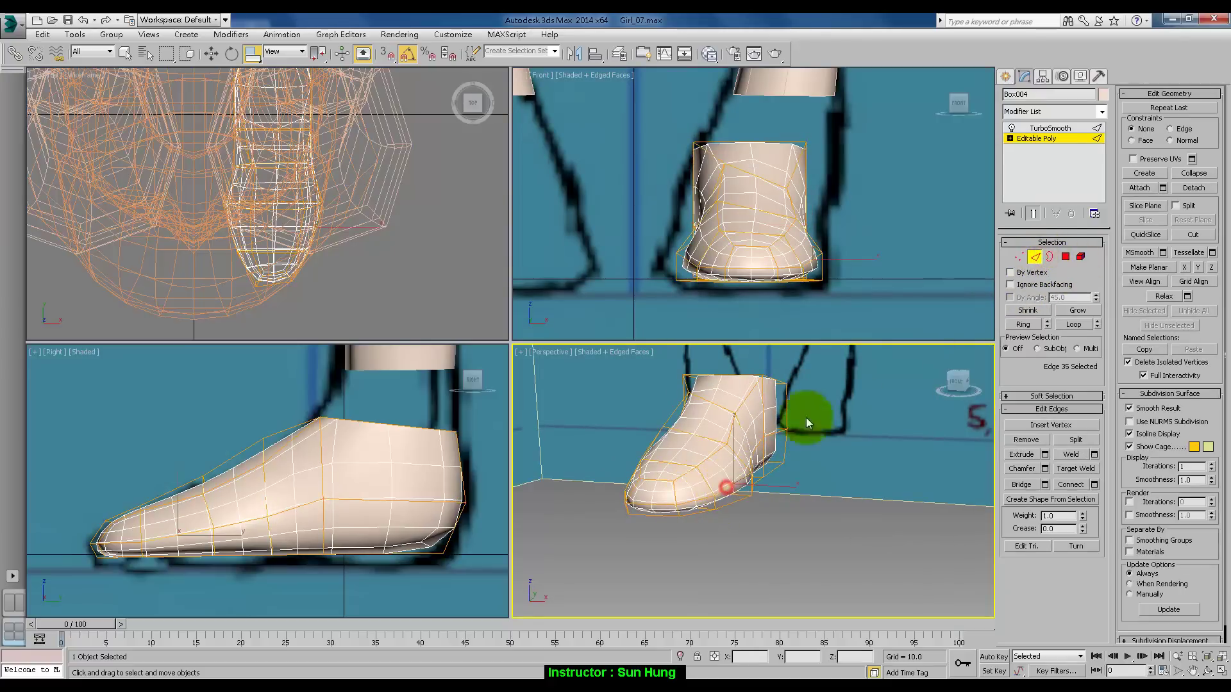
{"action": "left_click", "coordinate": [1082, 325]}
{"action": "mouse_move", "coordinate": [724, 422]}
{"action": "middle_mouse_down", "text": "alt"}
{"action": "mouse_move", "coordinate": [731, 453]}
{"action": "mouse_move", "coordinate": [762, 468]}
{"action": "middle_mouse_up", "text": "alt"}
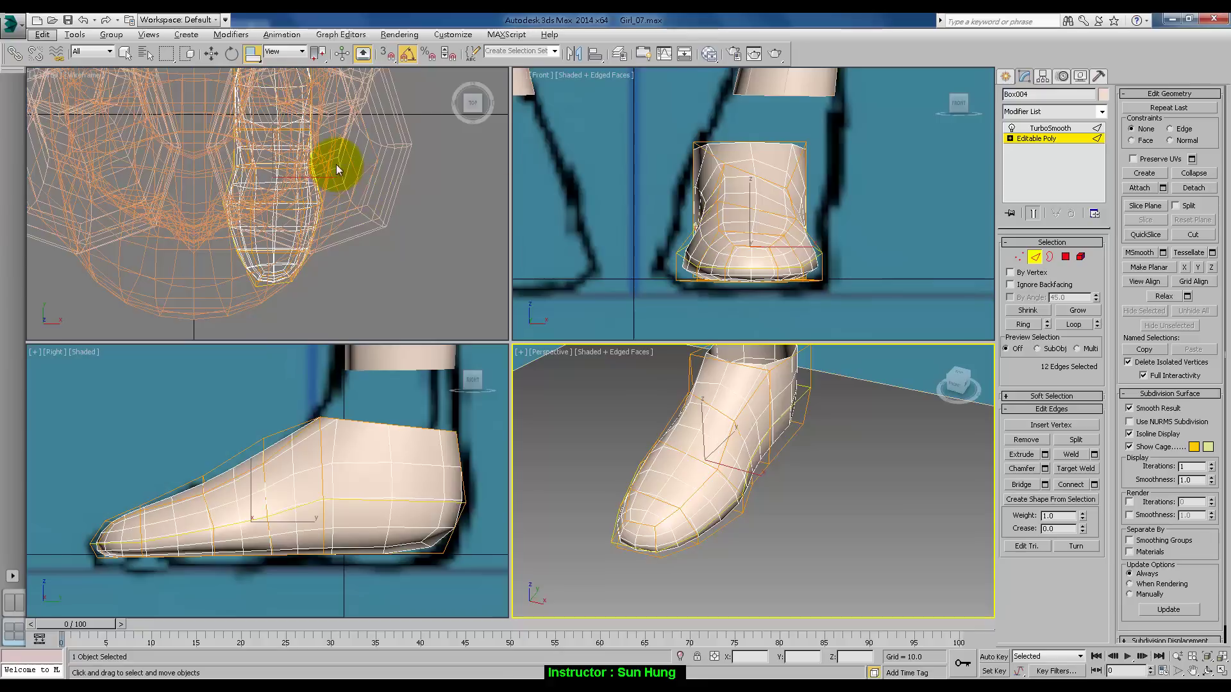
Move the edge loop in Top view and uniformly scale it to about 111%.
{"action": "middle_click_drag", "start_coordinate": [304, 192], "coordinate": [325, 211]}
{"action": "right_click", "coordinate": [337, 198]}
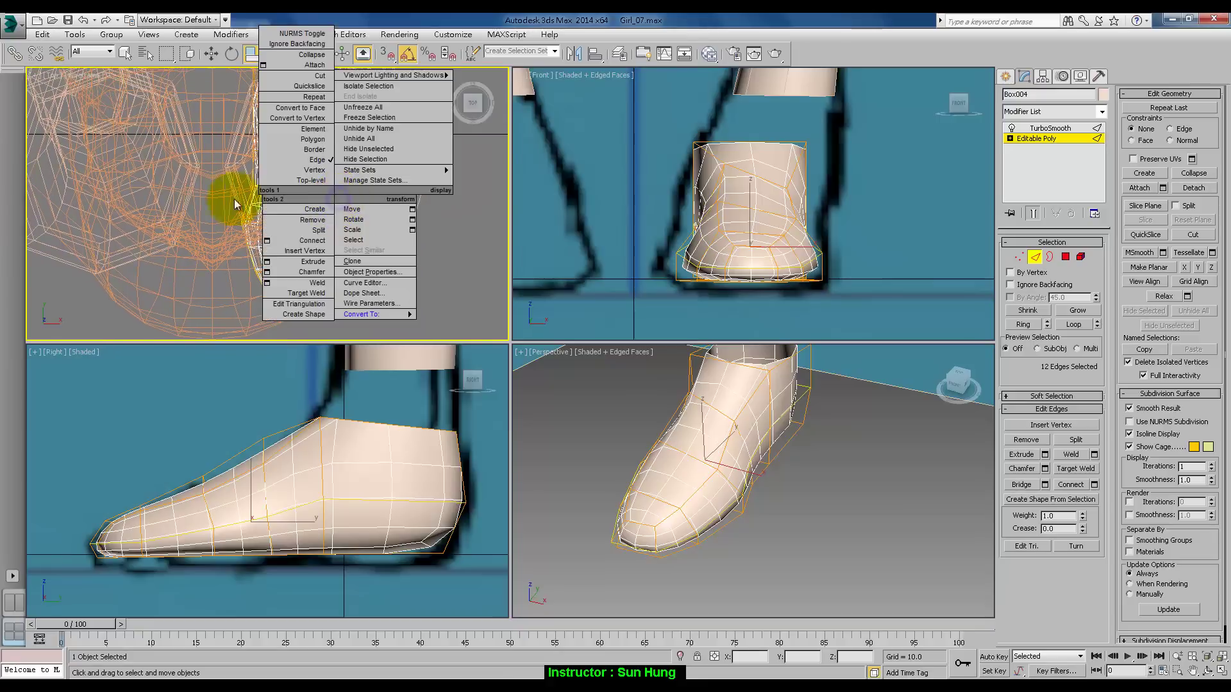
{"action": "left_click", "coordinate": [199, 197]}
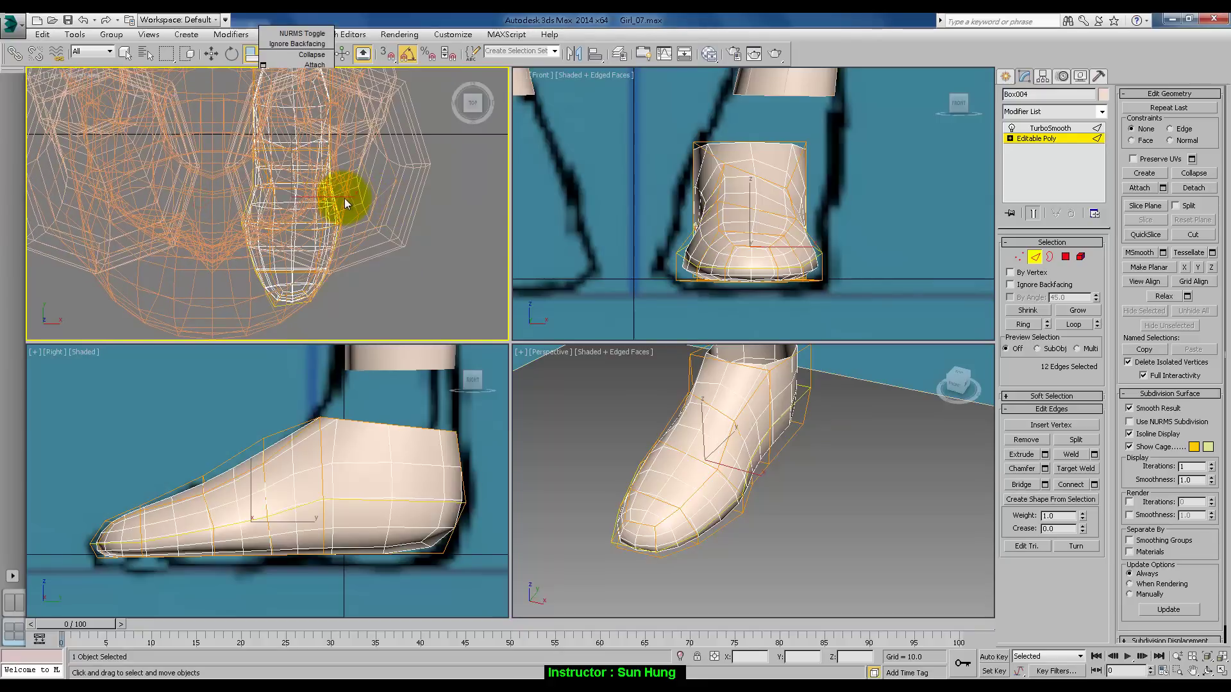
{"action": "left_click_drag", "start_coordinate": [332, 191], "coordinate": [335, 159]}
{"action": "left_click", "coordinate": [249, 52]}
{"action": "left_click_drag", "start_coordinate": [247, 55], "coordinate": [255, 76]}
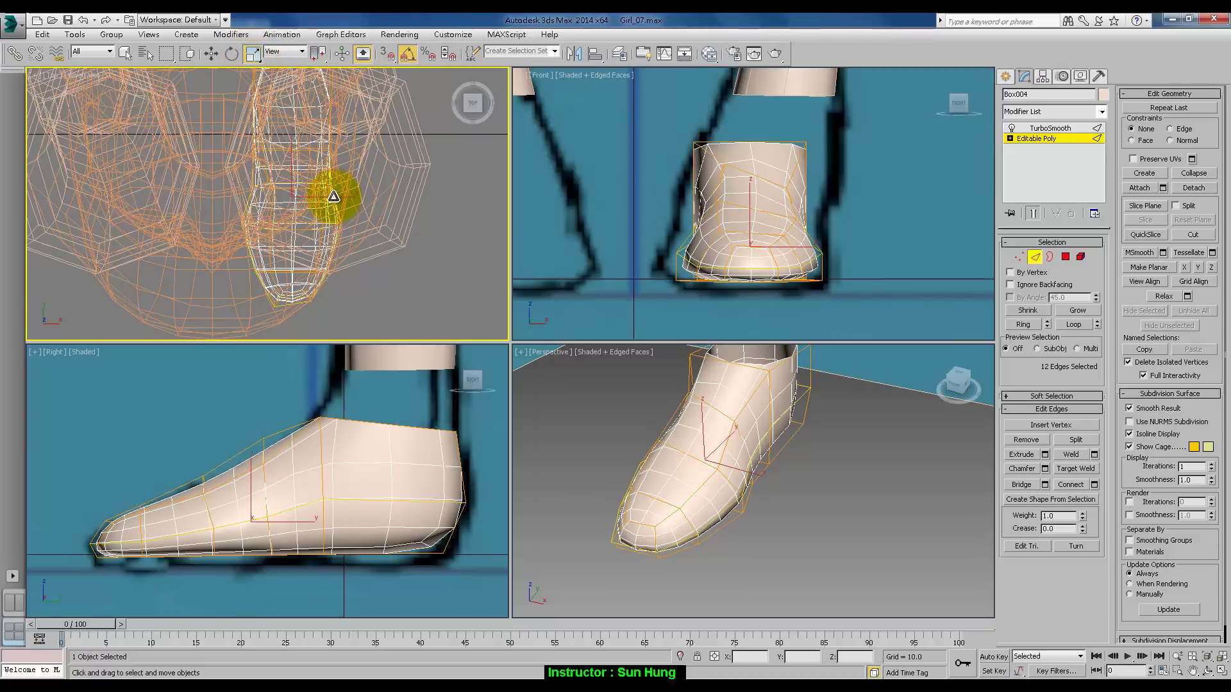
{"action": "left_click_drag", "start_coordinate": [337, 196], "coordinate": [344, 192]}
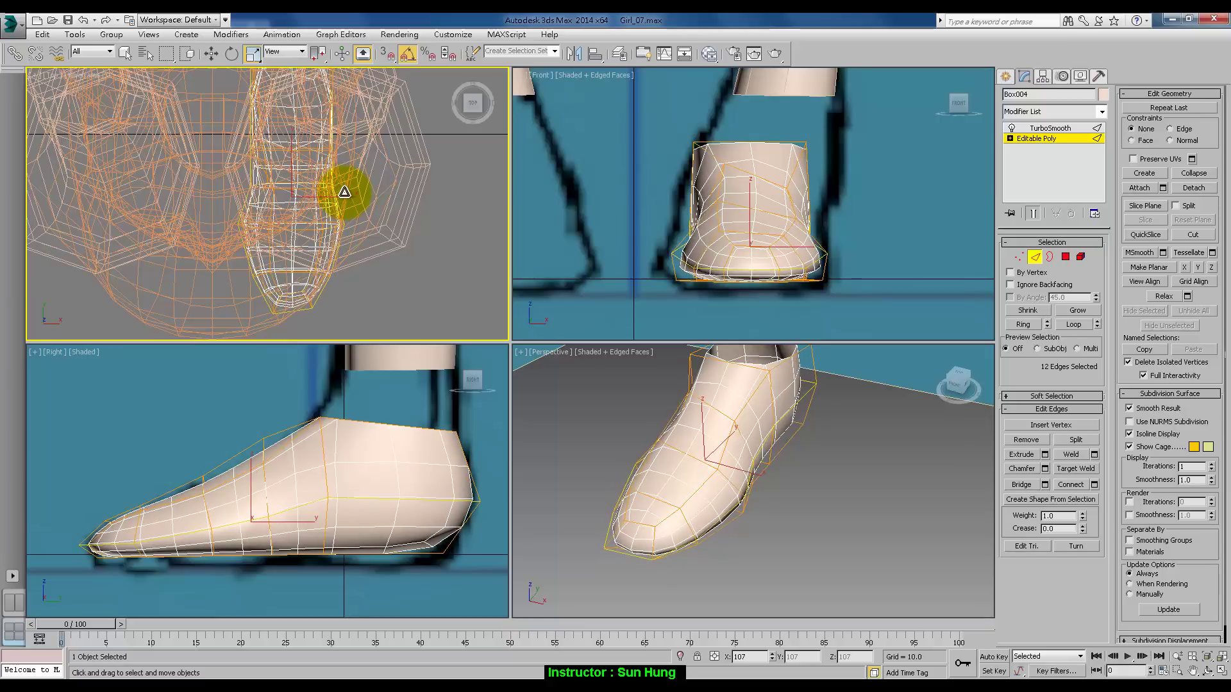
{"action": "left_click", "coordinate": [882, 432]}
Turn off Show End Result to show the low-poly cage, orbit around it, and re-enter Vertex mode.
{"action": "middle_click_drag", "start_coordinate": [882, 432], "coordinate": [676, 433], "text": "alt"}
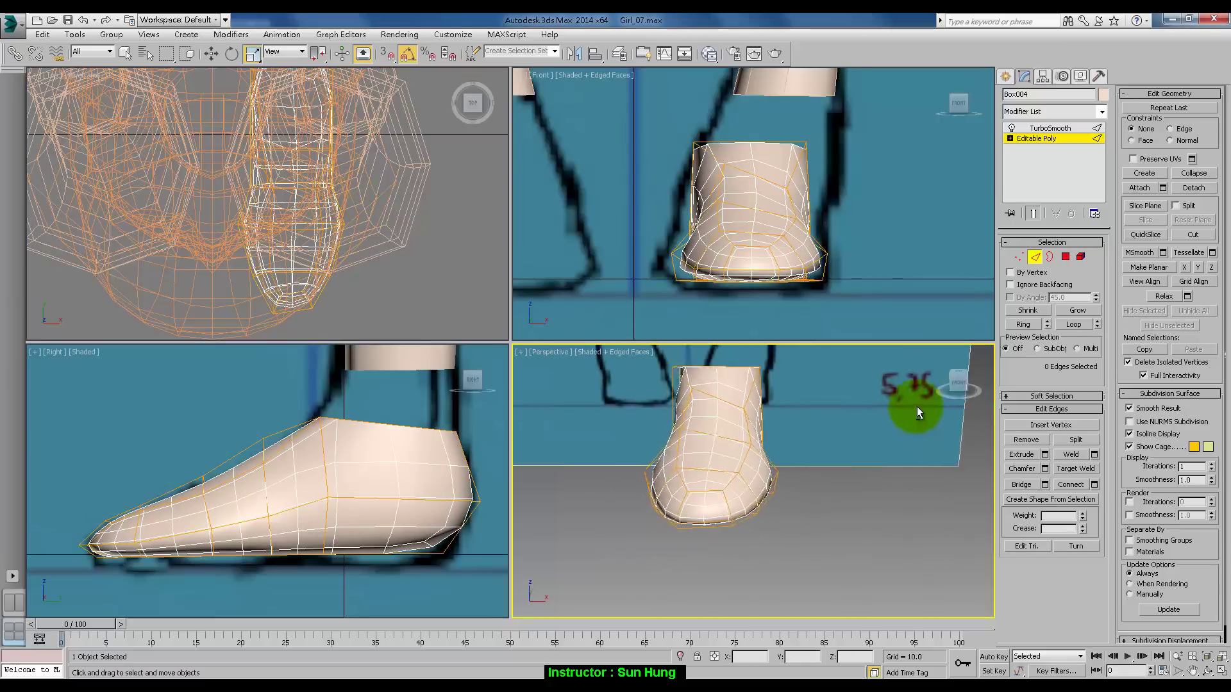
{"action": "middle_click_drag", "start_coordinate": [681, 495], "coordinate": [748, 421], "text": "alt"}
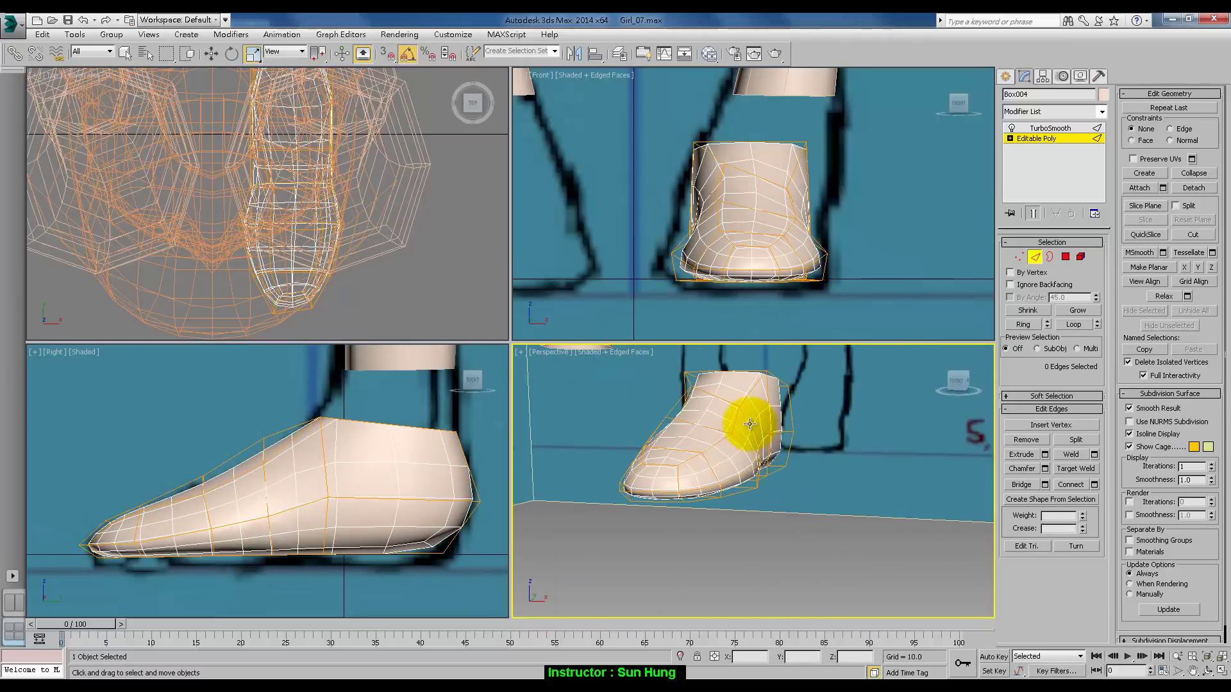
{"action": "left_click", "coordinate": [1033, 213]}
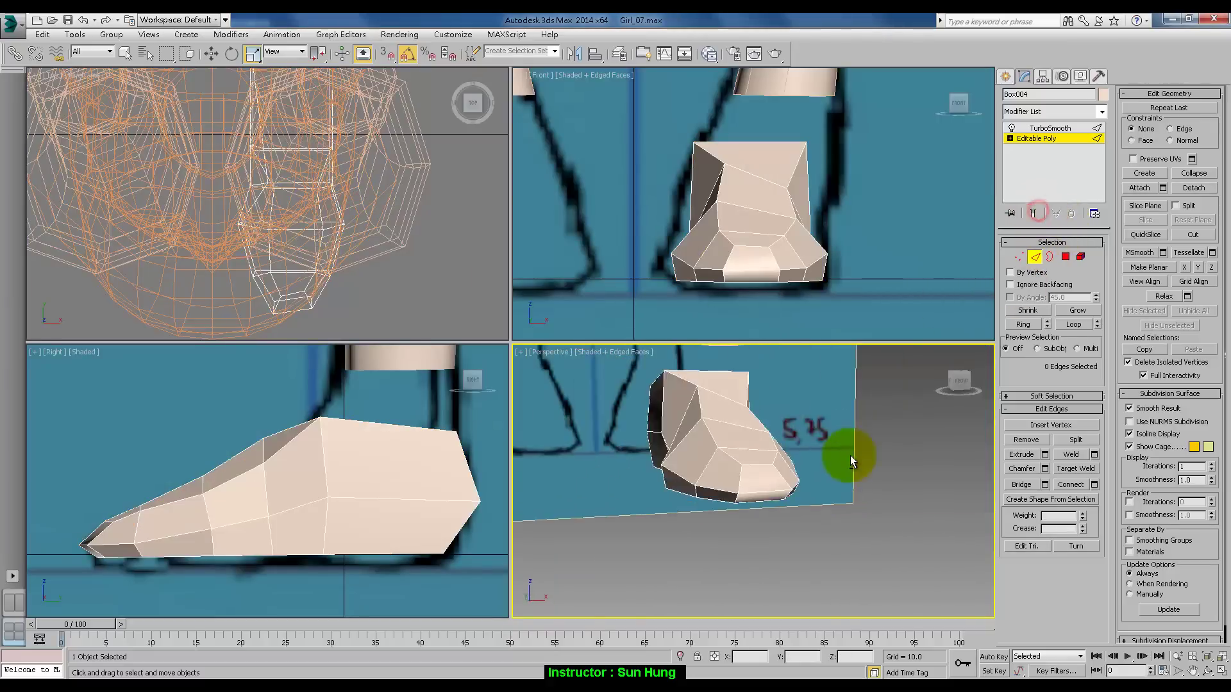
{"action": "middle_click_drag", "start_coordinate": [850, 455], "coordinate": [864, 452], "text": "alt"}
{"action": "middle_click_drag", "start_coordinate": [744, 476], "coordinate": [692, 468], "text": "alt"}
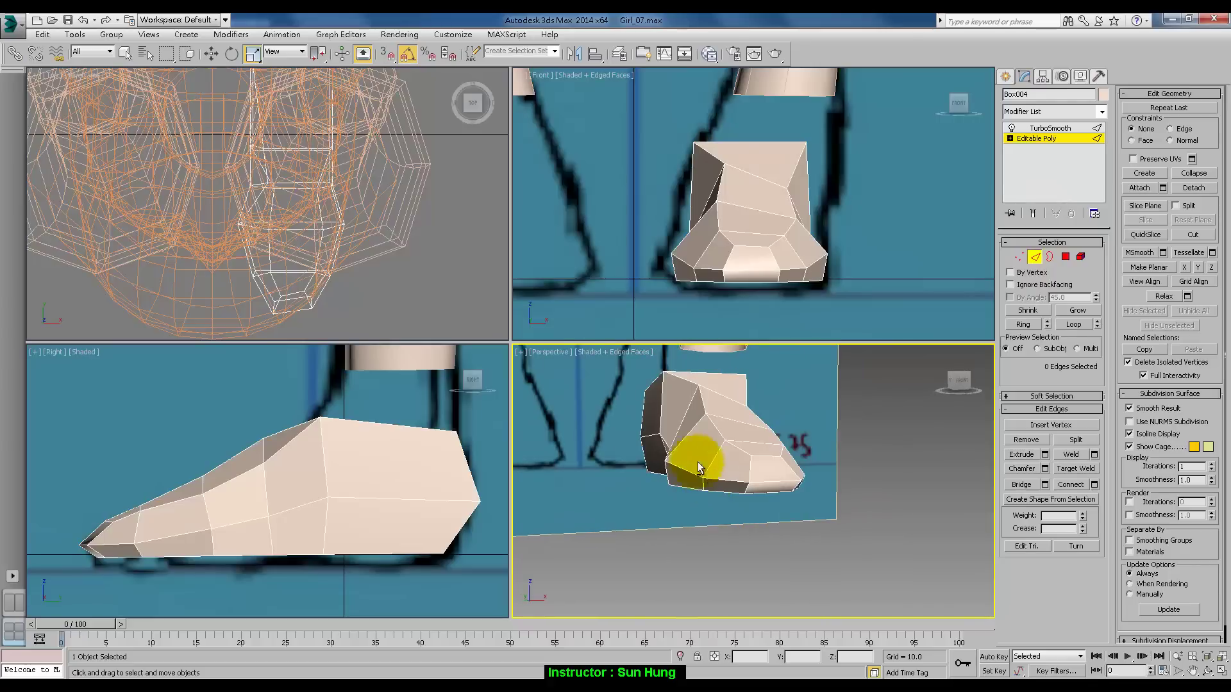
{"action": "mouse_move", "coordinate": [637, 432]}
{"action": "middle_mouse_down", "text": "alt"}
{"action": "mouse_move", "coordinate": [748, 444]}
{"action": "mouse_move", "coordinate": [818, 473]}
{"action": "mouse_move", "coordinate": [874, 455]}
{"action": "mouse_move", "coordinate": [991, 323]}
{"action": "middle_mouse_up", "text": "alt"}
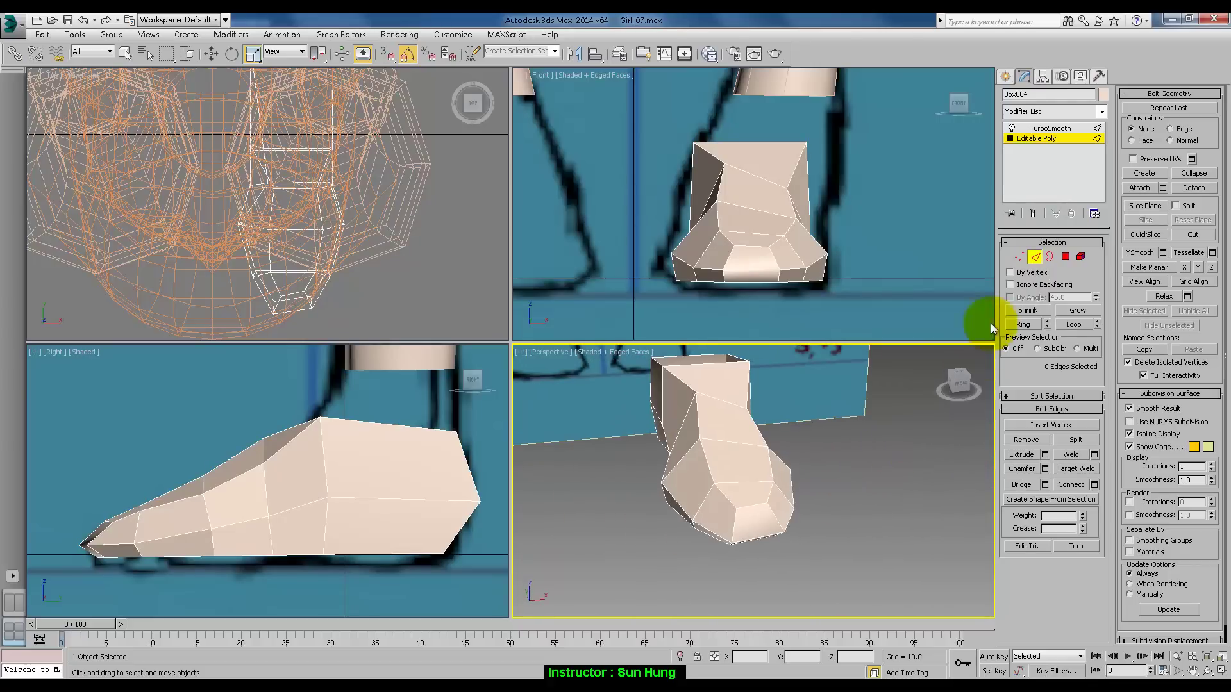
{"action": "left_click", "coordinate": [1018, 256]}
Select the boot-top vertices and adjust their width.
{"action": "left_click_drag", "start_coordinate": [670, 115], "coordinate": [833, 152]}
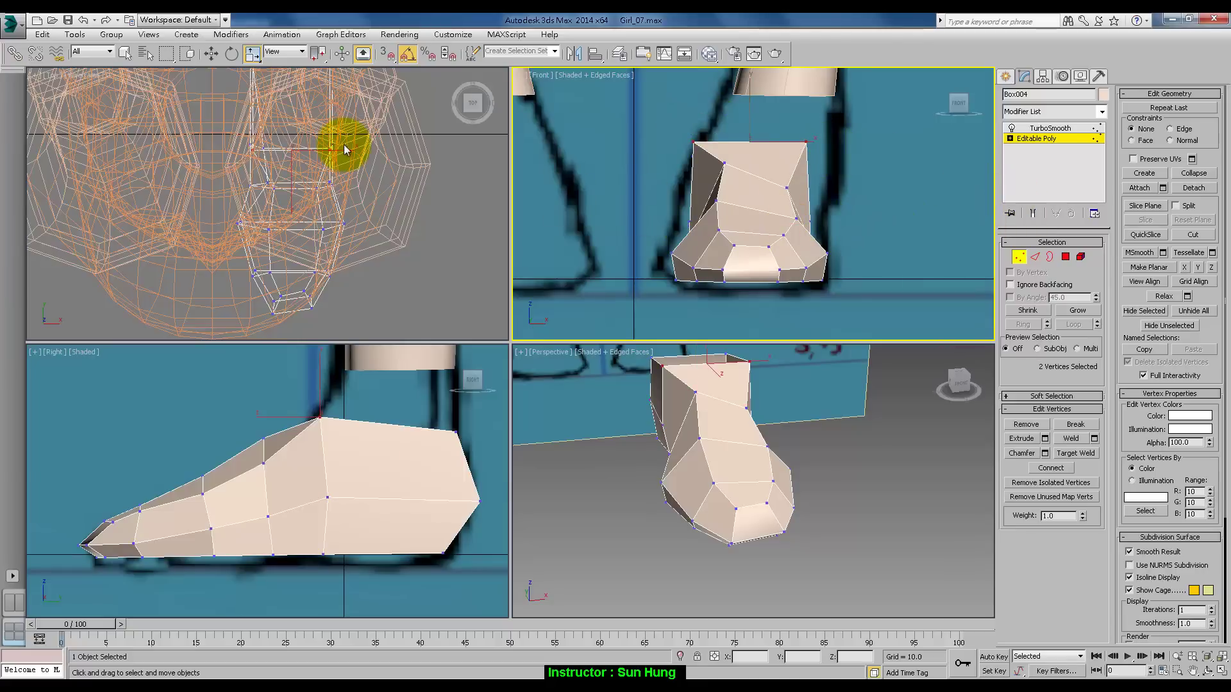
{"action": "left_click_drag", "start_coordinate": [331, 148], "coordinate": [316, 137]}
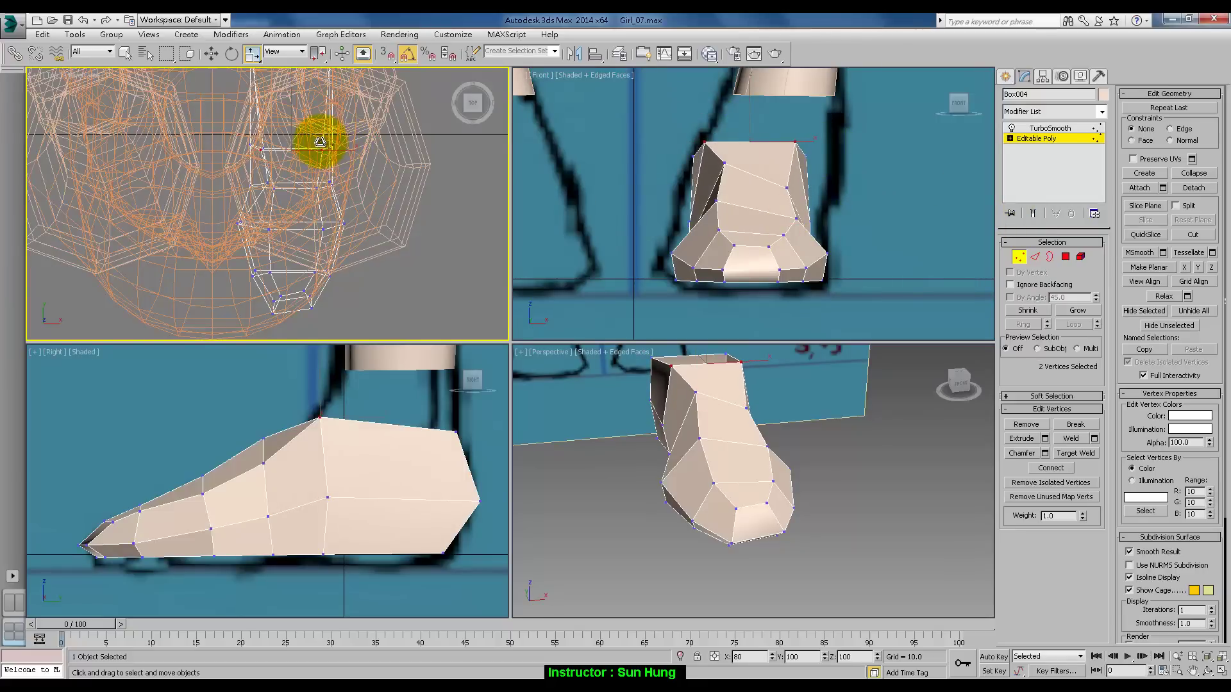
{"action": "middle_click_drag", "start_coordinate": [316, 137], "coordinate": [352, 206]}
Select four vertices along the foot's top and scale them inward to fit the ankle.
{"action": "right_click", "coordinate": [789, 160]}
{"action": "left_click_drag", "start_coordinate": [658, 126], "coordinate": [849, 152]}
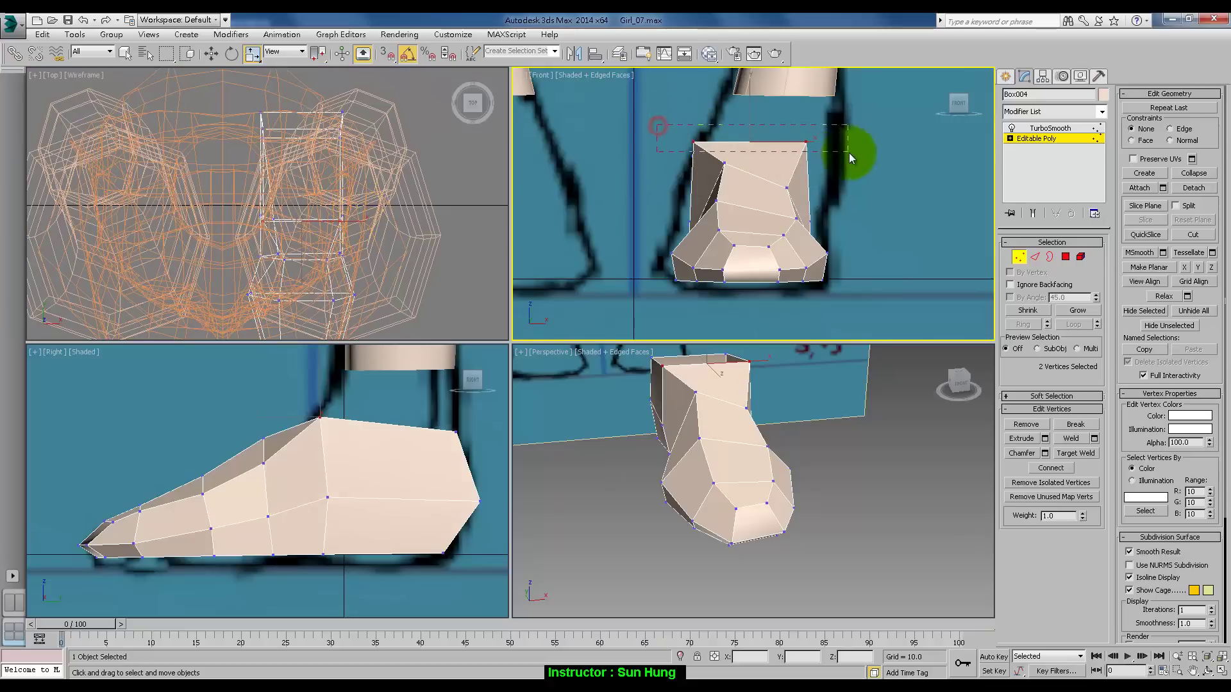
{"action": "middle_click_drag", "start_coordinate": [397, 189], "coordinate": [402, 345]}
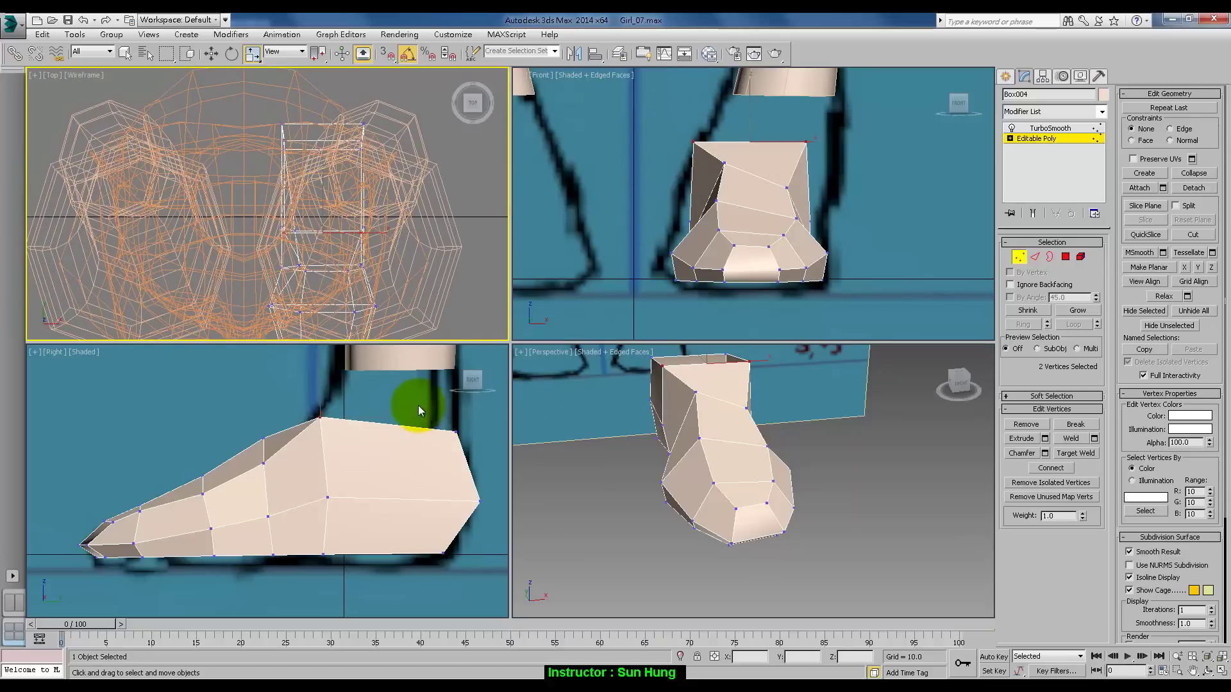
{"action": "left_click_drag", "start_coordinate": [418, 410], "coordinate": [480, 444], "text": "ctrl"}
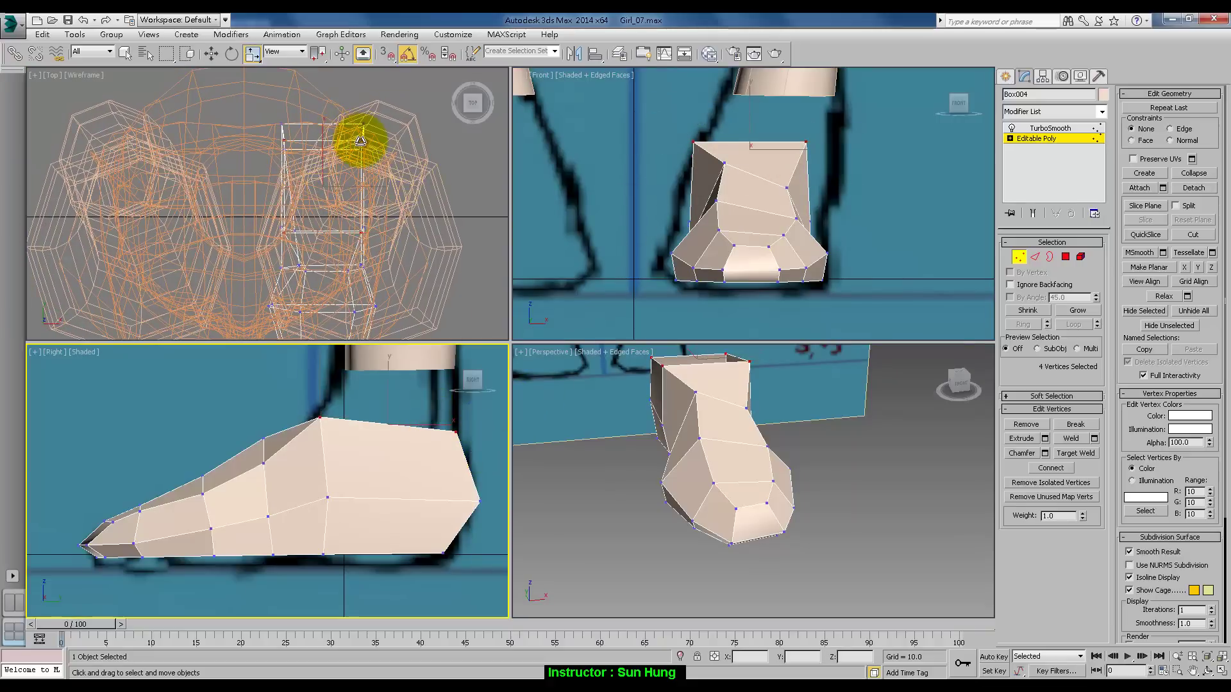
{"action": "left_click_drag", "start_coordinate": [361, 141], "coordinate": [359, 154]}
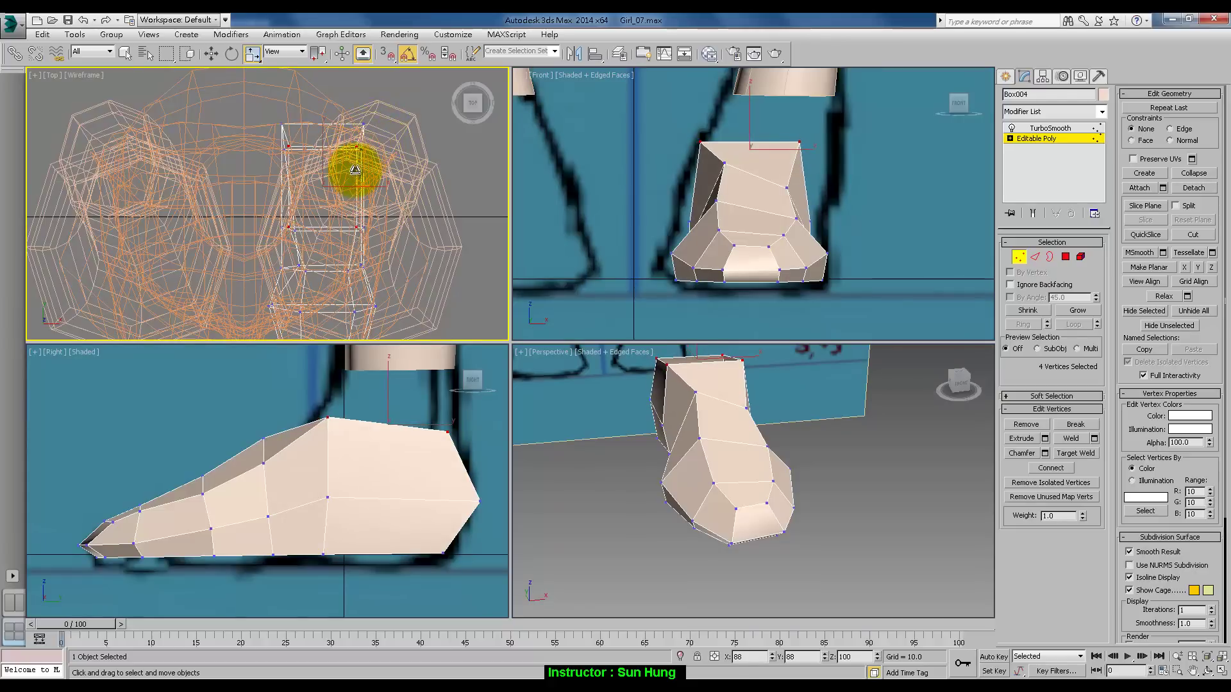
{"action": "left_click_drag", "start_coordinate": [352, 164], "coordinate": [357, 165]}
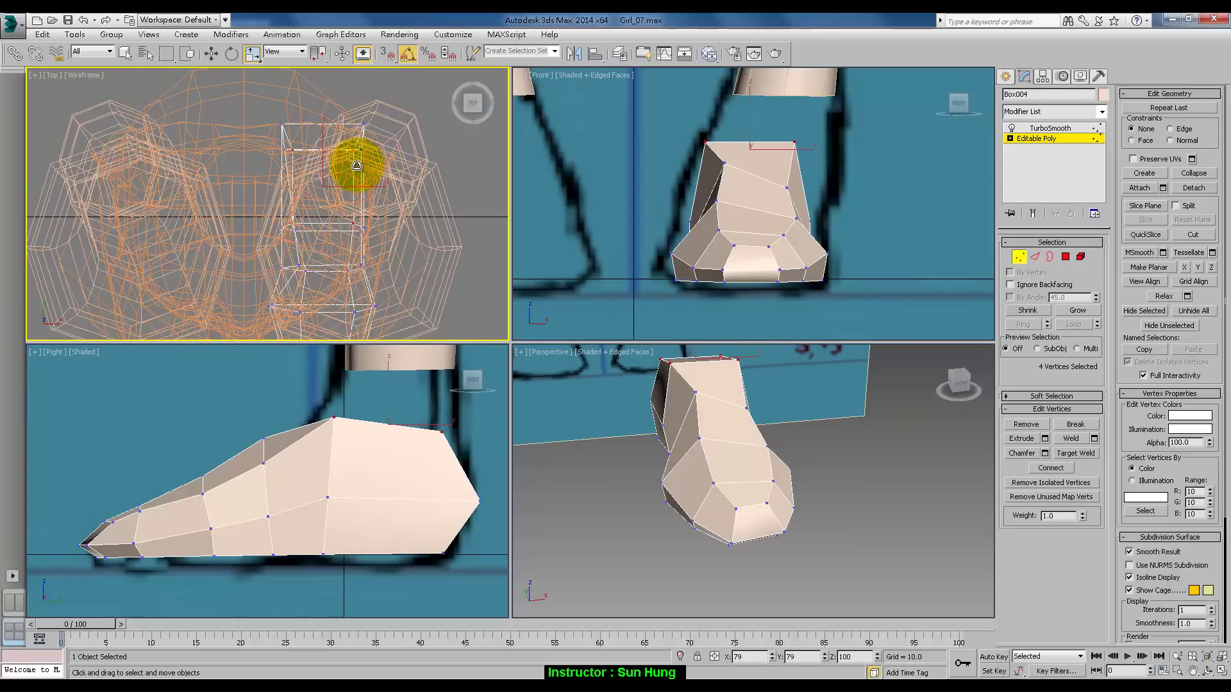
Reselect the foot and return to Editable Poly Vertex mode with Show End Result on.
{"action": "left_click", "coordinate": [1045, 128]}
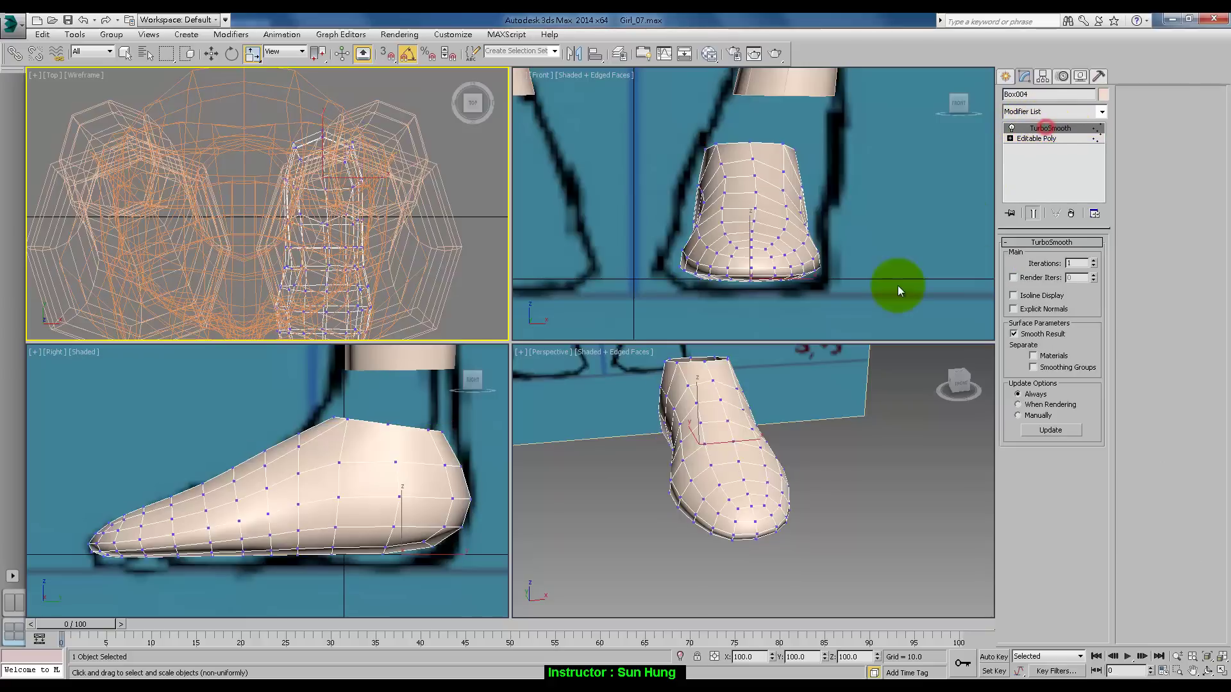
{"action": "left_click", "coordinate": [898, 290]}
{"action": "mouse_move", "coordinate": [800, 407]}
{"action": "middle_mouse_down", "text": "alt"}
{"action": "mouse_move", "coordinate": [829, 470]}
{"action": "mouse_move", "coordinate": [767, 436]}
{"action": "mouse_move", "coordinate": [777, 426]}
{"action": "middle_mouse_up", "text": "alt"}
{"action": "left_click", "coordinate": [778, 425]}
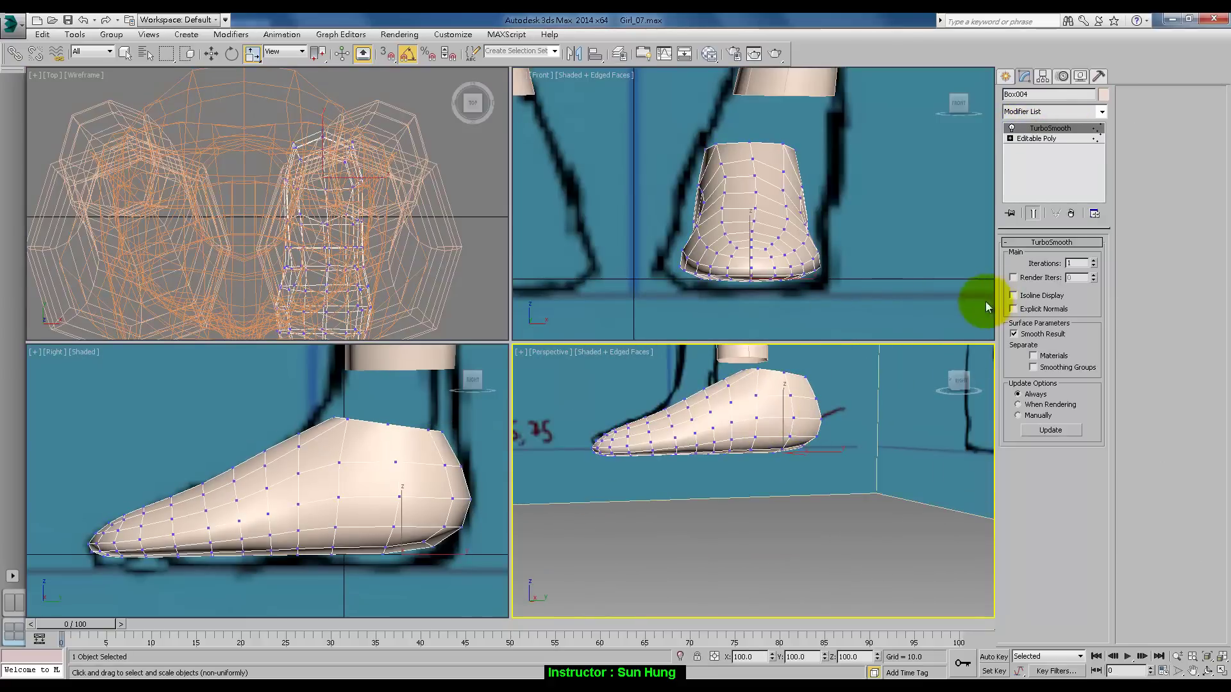
{"action": "left_click", "coordinate": [1053, 140]}
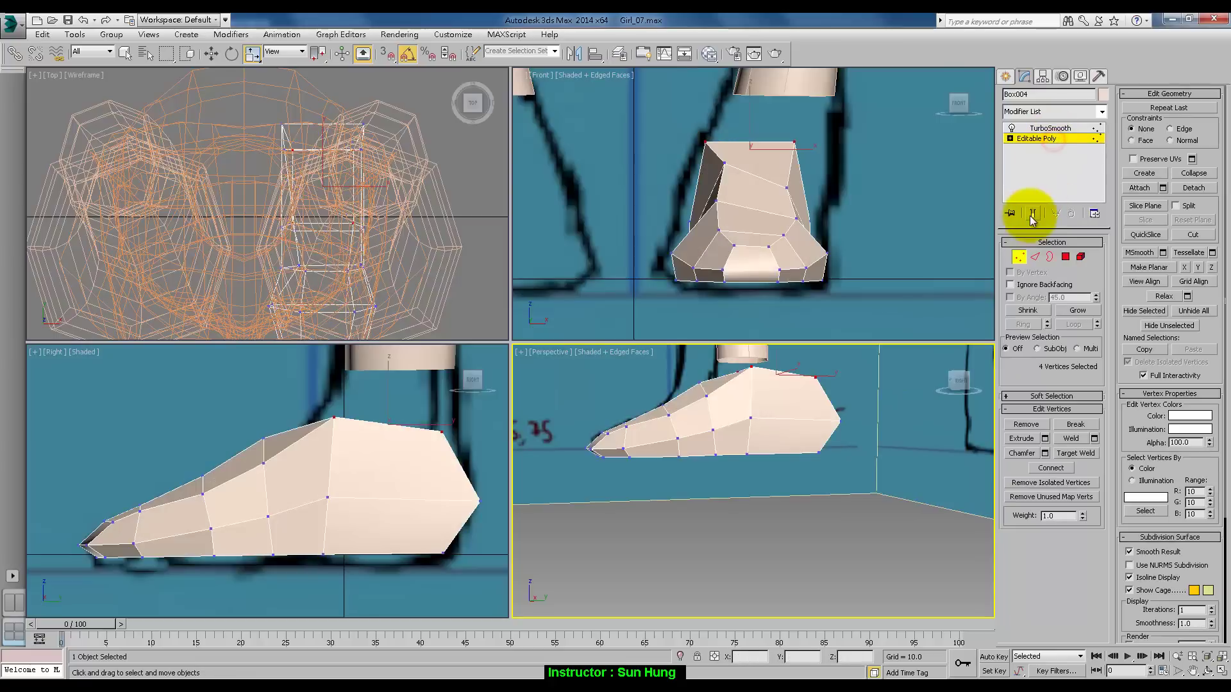
{"action": "left_click", "coordinate": [1018, 256]}
{"action": "left_click", "coordinate": [1031, 214]}
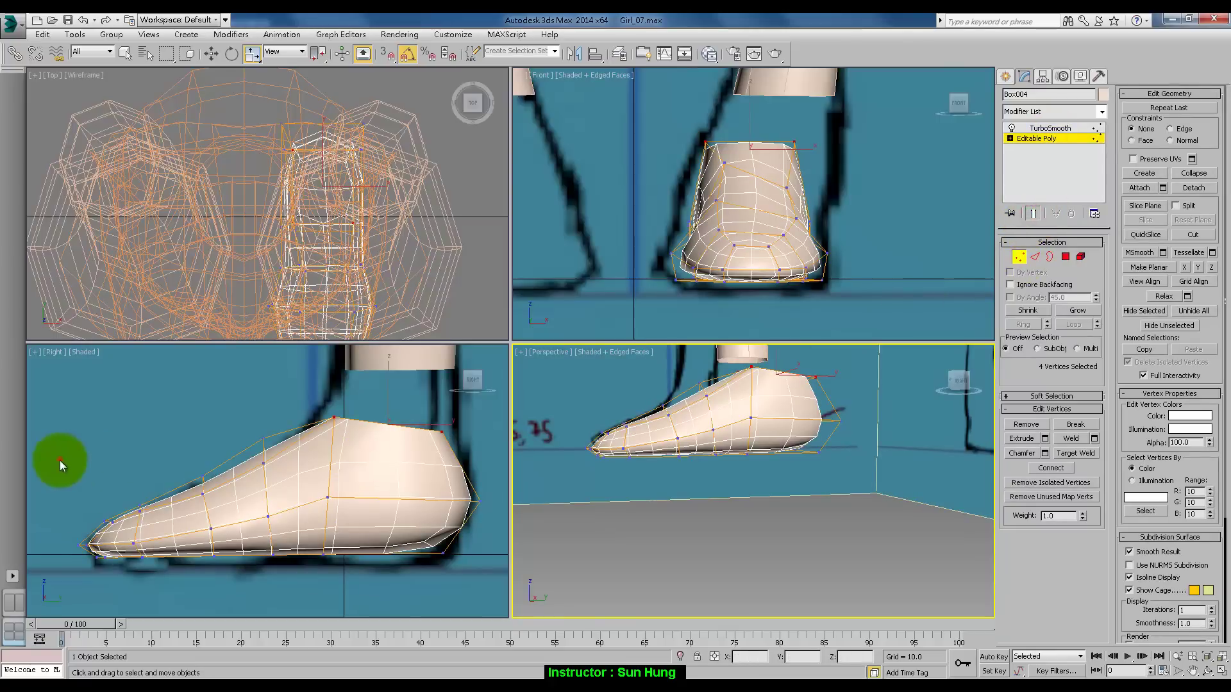
Box-select the front-of-foot vertices in the Right view and switch to Move.
{"action": "left_click_drag", "start_coordinate": [60, 460], "coordinate": [234, 605]}
{"action": "middle_click_drag", "start_coordinate": [352, 468], "coordinate": [384, 472]}
{"action": "key", "text": "w"}
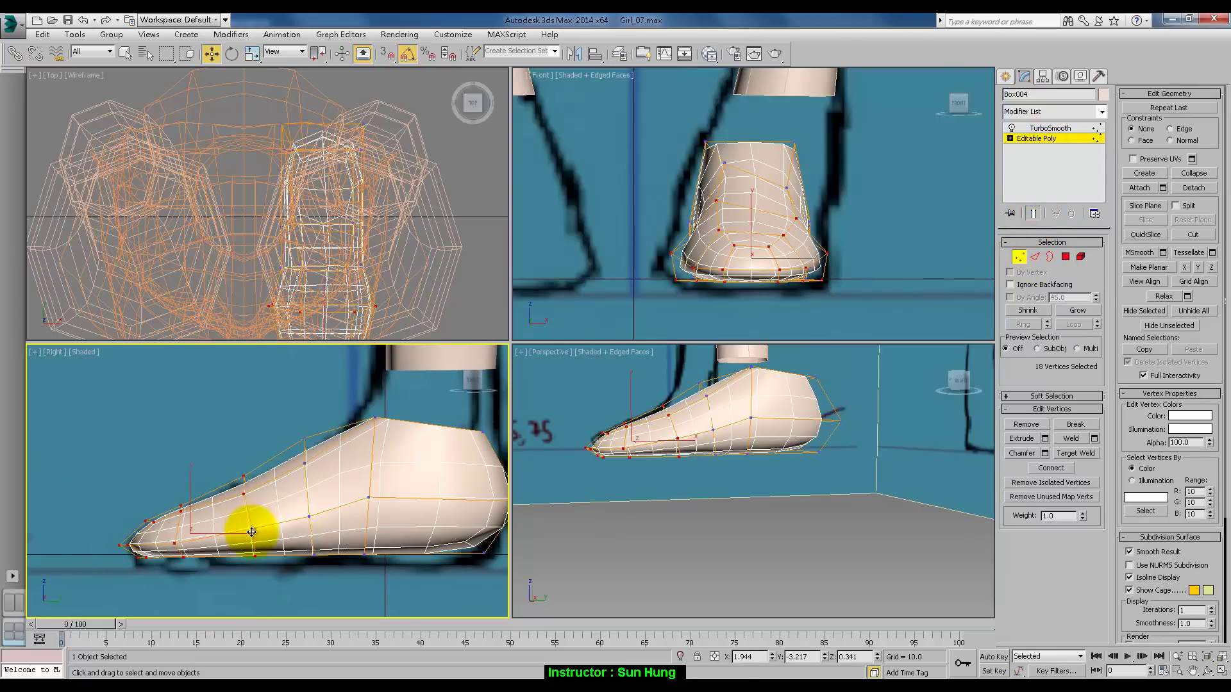
Lower the toe vertices and two instep vertices to form the foot's arch.
{"action": "left_click_drag", "start_coordinate": [252, 532], "coordinate": [253, 583]}
{"action": "middle_click_drag", "start_coordinate": [283, 577], "coordinate": [297, 515]}
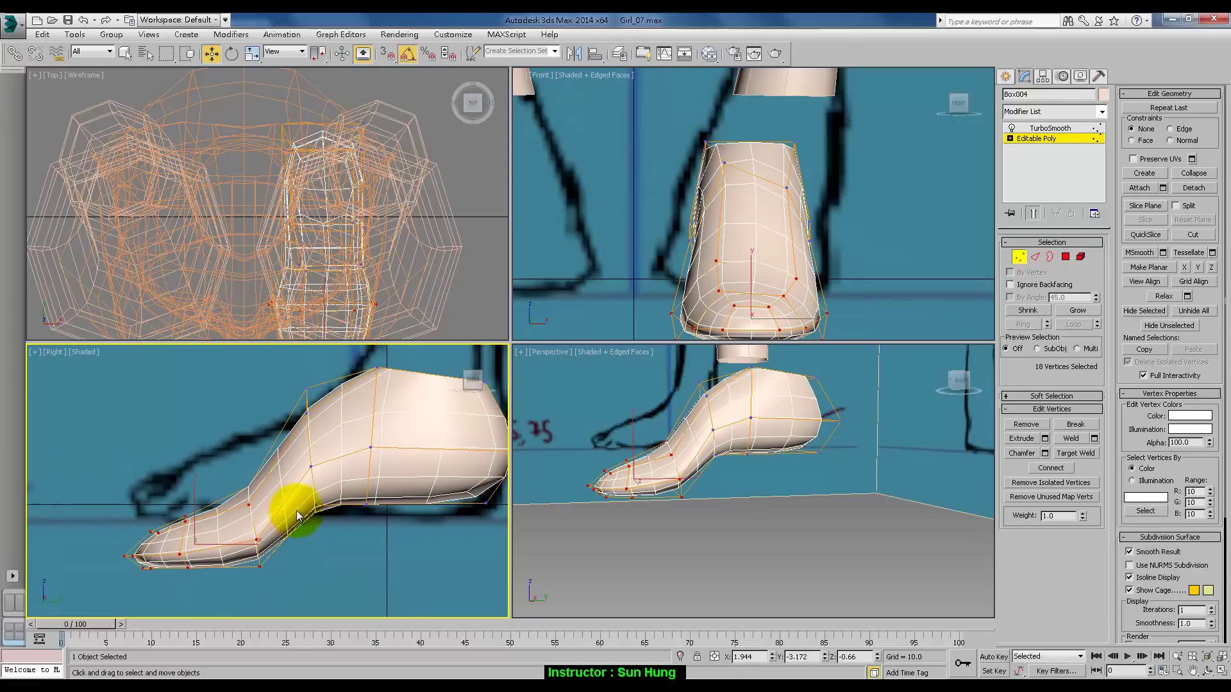
{"action": "left_click_drag", "start_coordinate": [285, 452], "coordinate": [329, 530]}
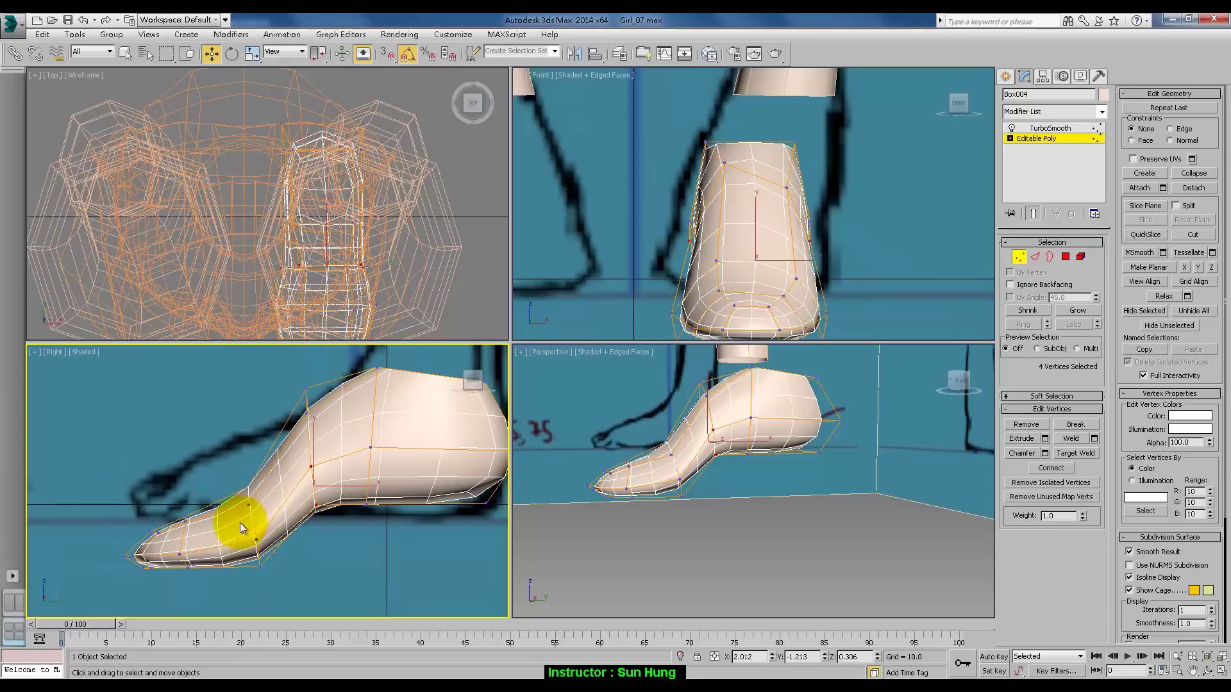
{"action": "left_click", "coordinate": [307, 388]}
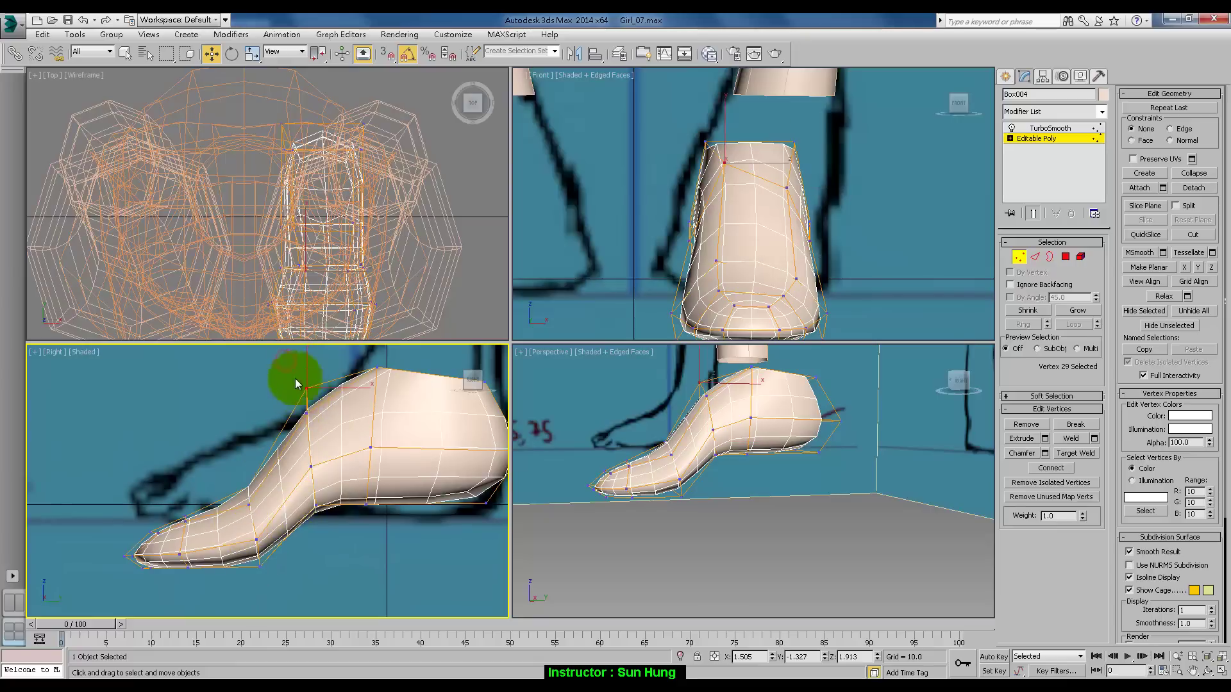
{"action": "left_click", "coordinate": [307, 411], "text": "ctrl"}
{"action": "mouse_move", "coordinate": [307, 412]}
{"action": "left_mouse_down"}
{"action": "mouse_move", "coordinate": [314, 480]}
{"action": "mouse_move", "coordinate": [303, 499]}
{"action": "left_mouse_up"}
Select instep vertices and rotate them slightly to smooth the top curve.
{"action": "mouse_move", "coordinate": [356, 544]}
{"action": "left_mouse_down"}
{"action": "mouse_move", "coordinate": [322, 513]}
{"action": "mouse_move", "coordinate": [331, 518]}
{"action": "left_mouse_up"}
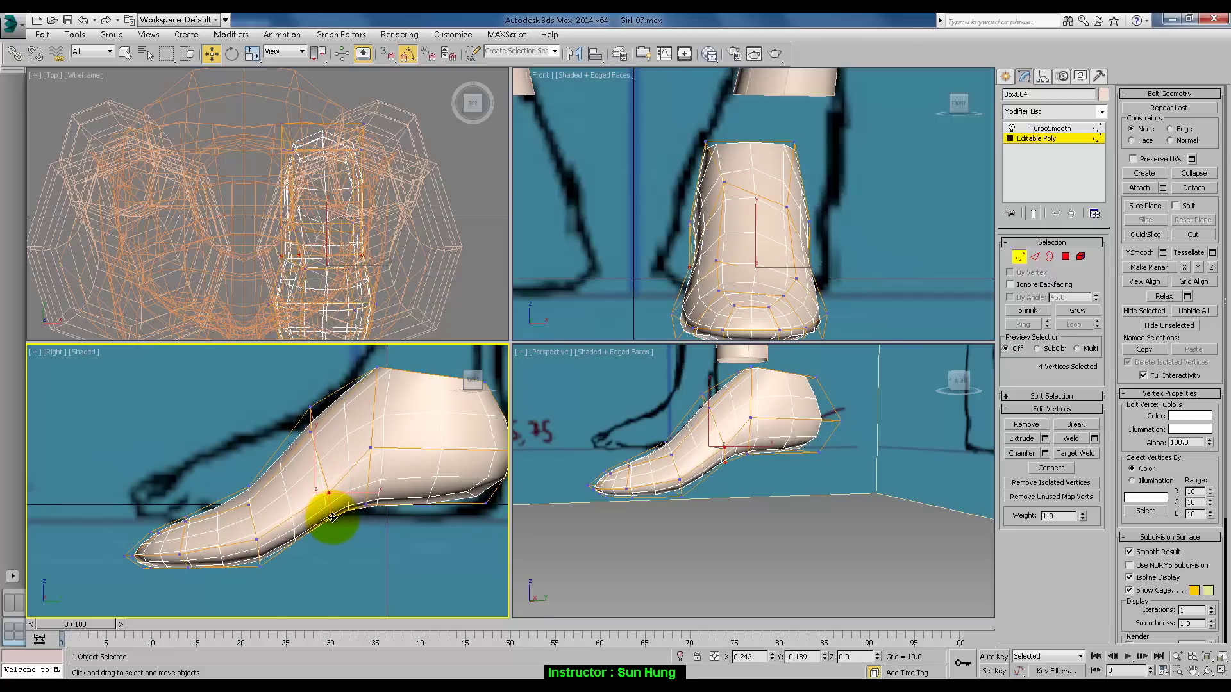
{"action": "left_click", "coordinate": [319, 485]}
{"action": "key", "text": "e"}
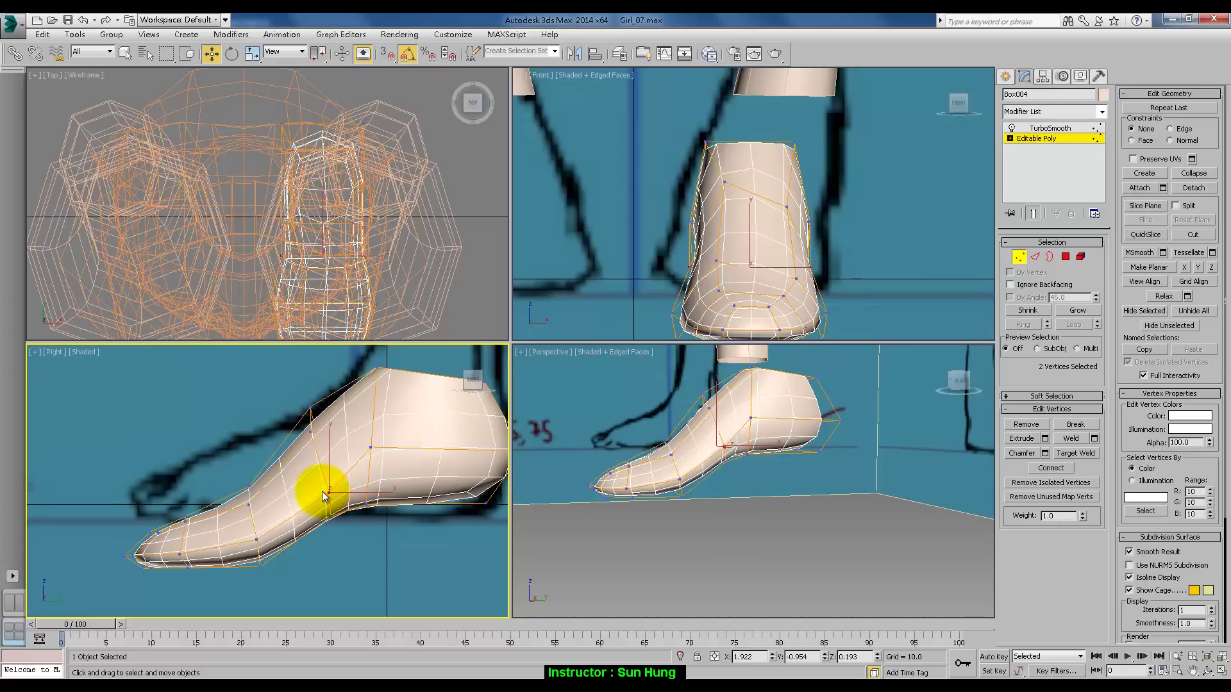
{"action": "left_click_drag", "start_coordinate": [329, 493], "coordinate": [321, 489]}
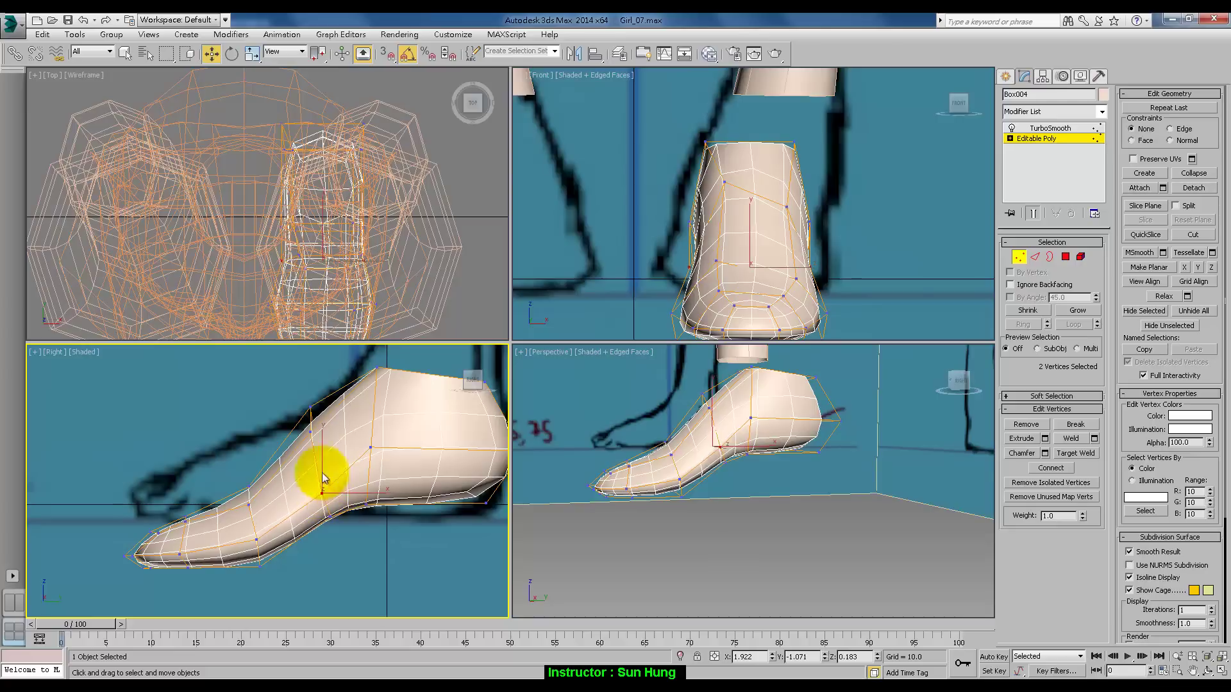
{"action": "middle_click_drag", "start_coordinate": [321, 472], "coordinate": [321, 440]}
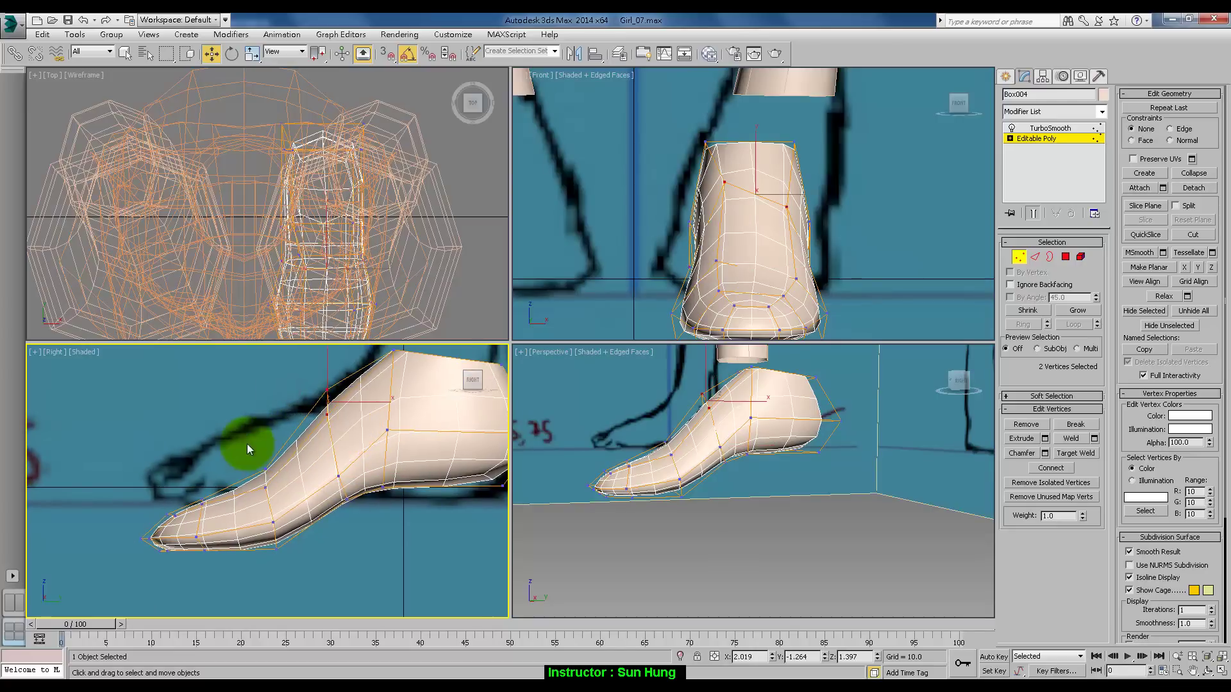
{"action": "left_click_drag", "start_coordinate": [248, 444], "coordinate": [271, 494]}
{"action": "left_click", "coordinate": [289, 479]}
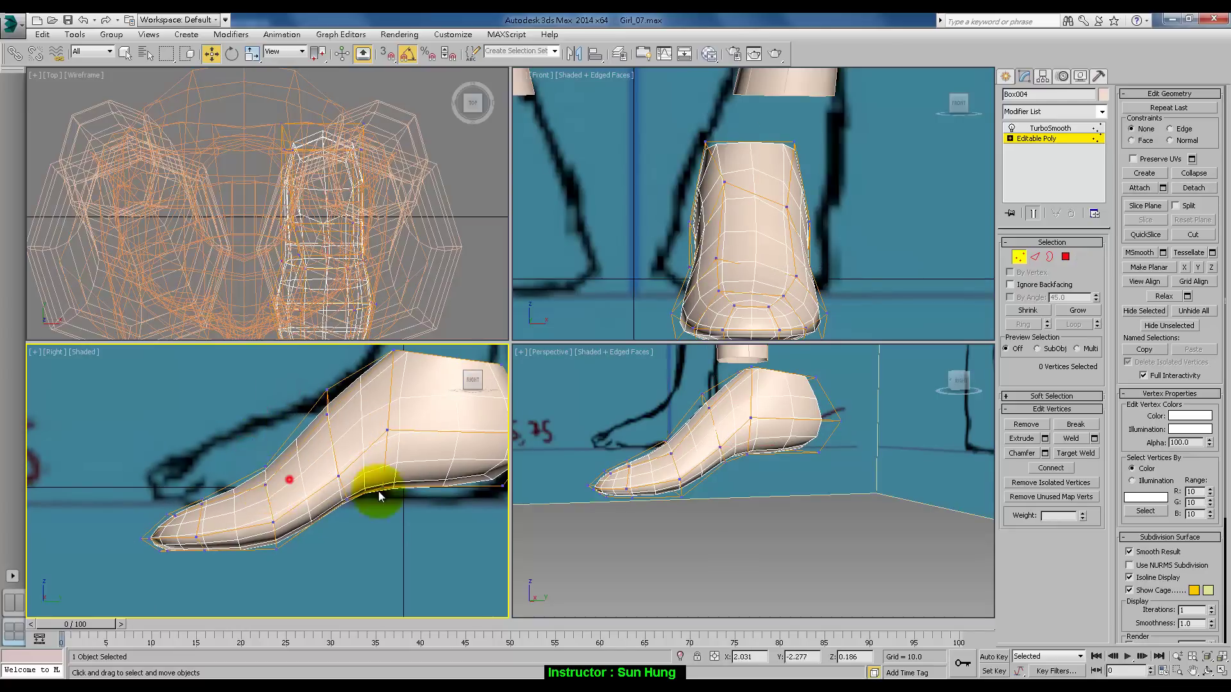
Select the vertices above the toe and zoom out to show the whole foot.
{"action": "left_click_drag", "start_coordinate": [250, 452], "coordinate": [306, 560]}
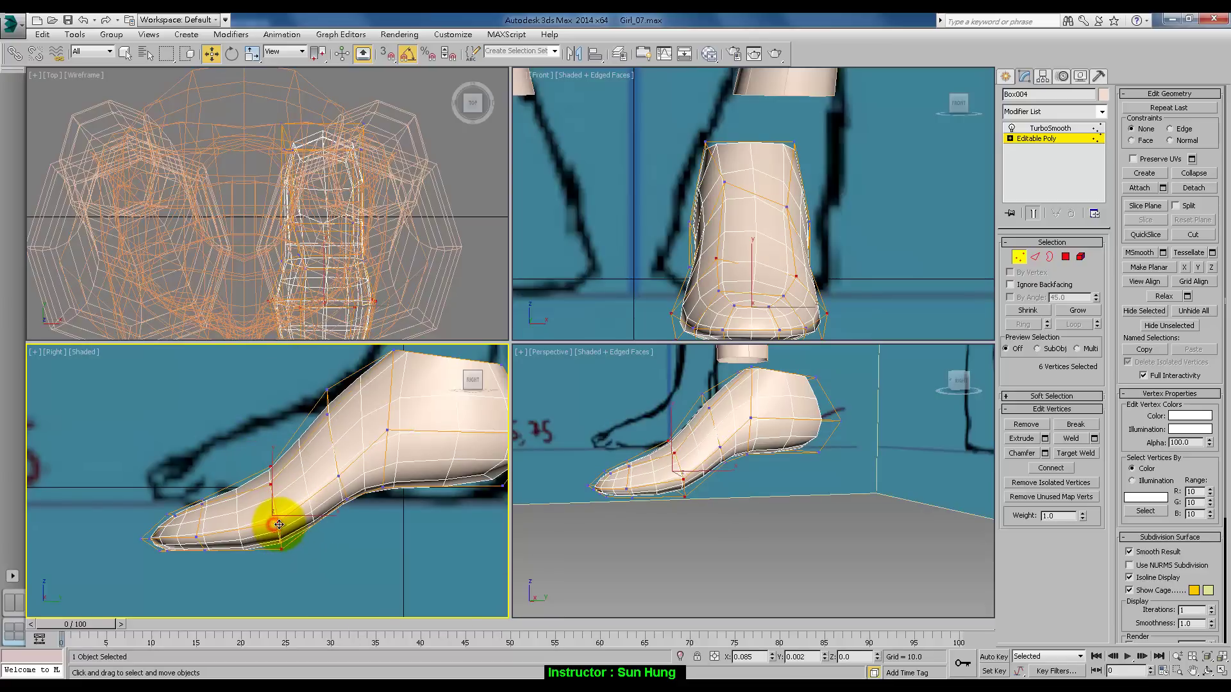
{"action": "mouse_move", "coordinate": [241, 446]}
{"action": "left_mouse_down"}
{"action": "mouse_move", "coordinate": [289, 508]}
{"action": "mouse_move", "coordinate": [261, 480]}
{"action": "left_mouse_up"}
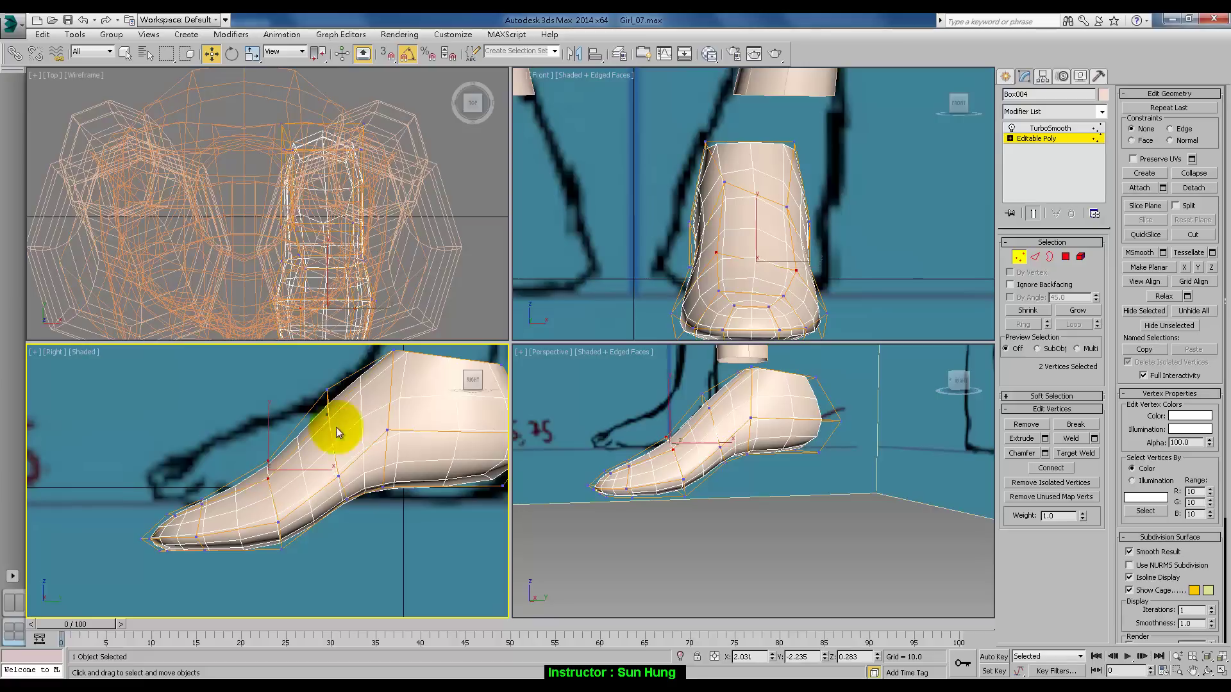
{"action": "scroll", "coordinate": [316, 425], "scroll_direction": "down", "scroll_amount": 2}
{"action": "scroll", "coordinate": [317, 424], "scroll_direction": "down", "scroll_amount": 2}
{"action": "middle_click_drag", "start_coordinate": [317, 424], "coordinate": [373, 435]}
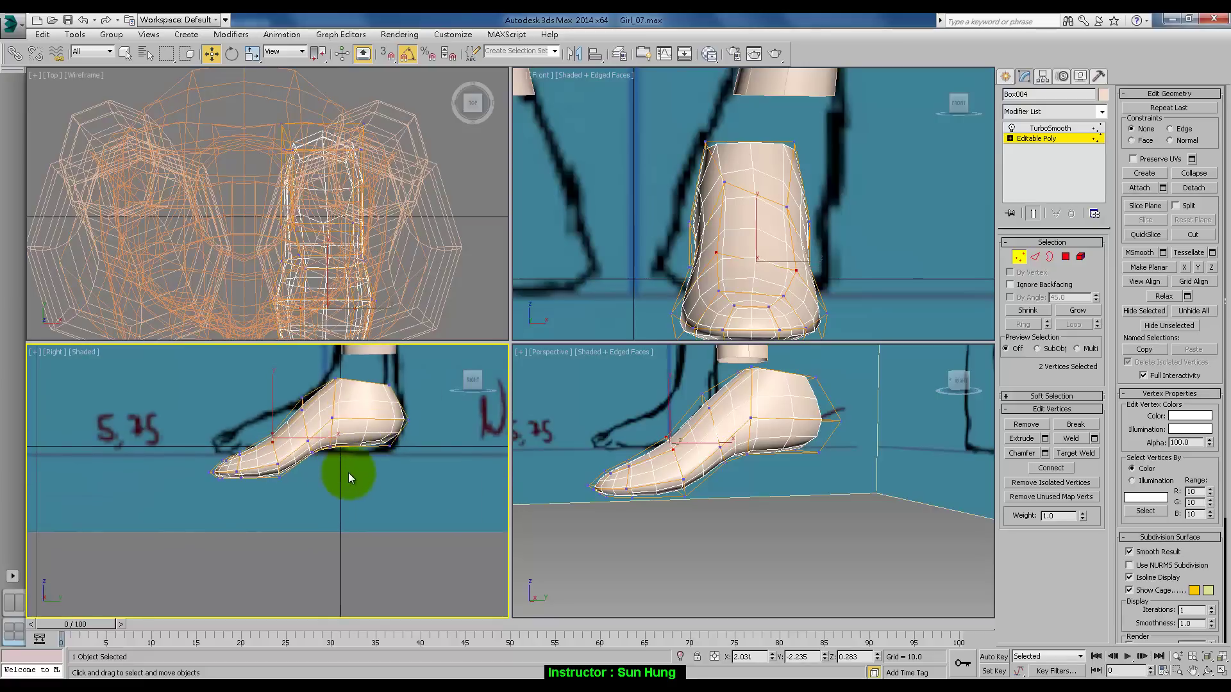
Exit Vertex mode, select TurboSmooth in the stack, and nudge the foot right along X under the leg.
{"action": "mouse_move", "coordinate": [632, 473]}
{"action": "middle_mouse_down", "text": "alt"}
{"action": "mouse_move", "coordinate": [743, 522]}
{"action": "mouse_move", "coordinate": [901, 506]}
{"action": "mouse_move", "coordinate": [784, 486]}
{"action": "mouse_move", "coordinate": [658, 498]}
{"action": "middle_mouse_up", "text": "alt"}
{"action": "scroll", "coordinate": [658, 498], "scroll_direction": "down", "scroll_amount": 2}
{"action": "scroll", "coordinate": [658, 499], "scroll_direction": "down", "scroll_amount": 2}
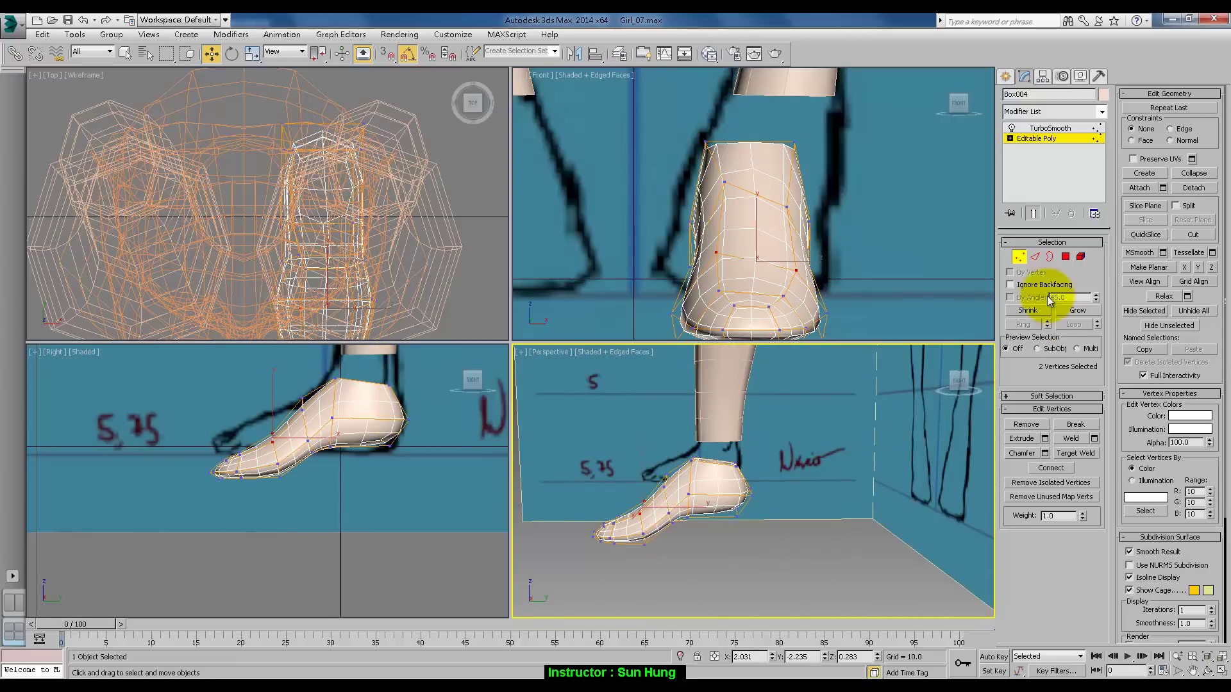
{"action": "left_click", "coordinate": [1018, 255]}
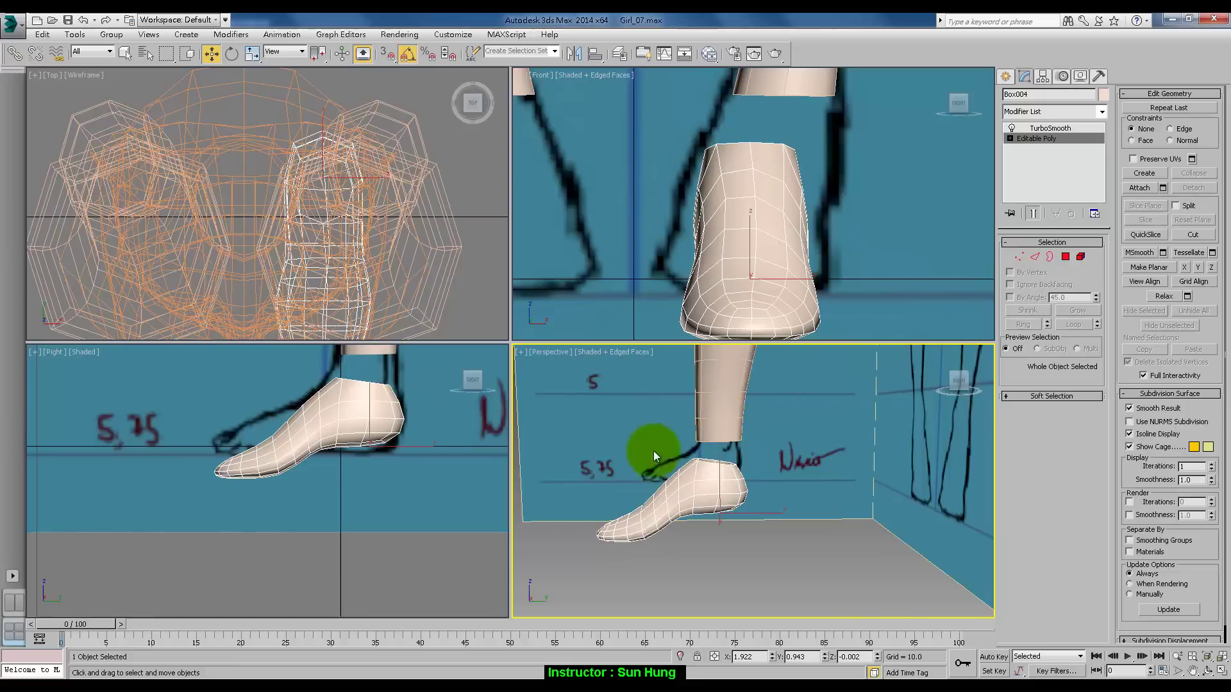
{"action": "mouse_move", "coordinate": [660, 478]}
{"action": "middle_mouse_down", "text": "alt"}
{"action": "mouse_move", "coordinate": [728, 514]}
{"action": "mouse_move", "coordinate": [887, 509]}
{"action": "mouse_move", "coordinate": [796, 501]}
{"action": "mouse_move", "coordinate": [814, 486]}
{"action": "mouse_move", "coordinate": [793, 392]}
{"action": "middle_mouse_up", "text": "alt"}
{"action": "left_click", "coordinate": [768, 216]}
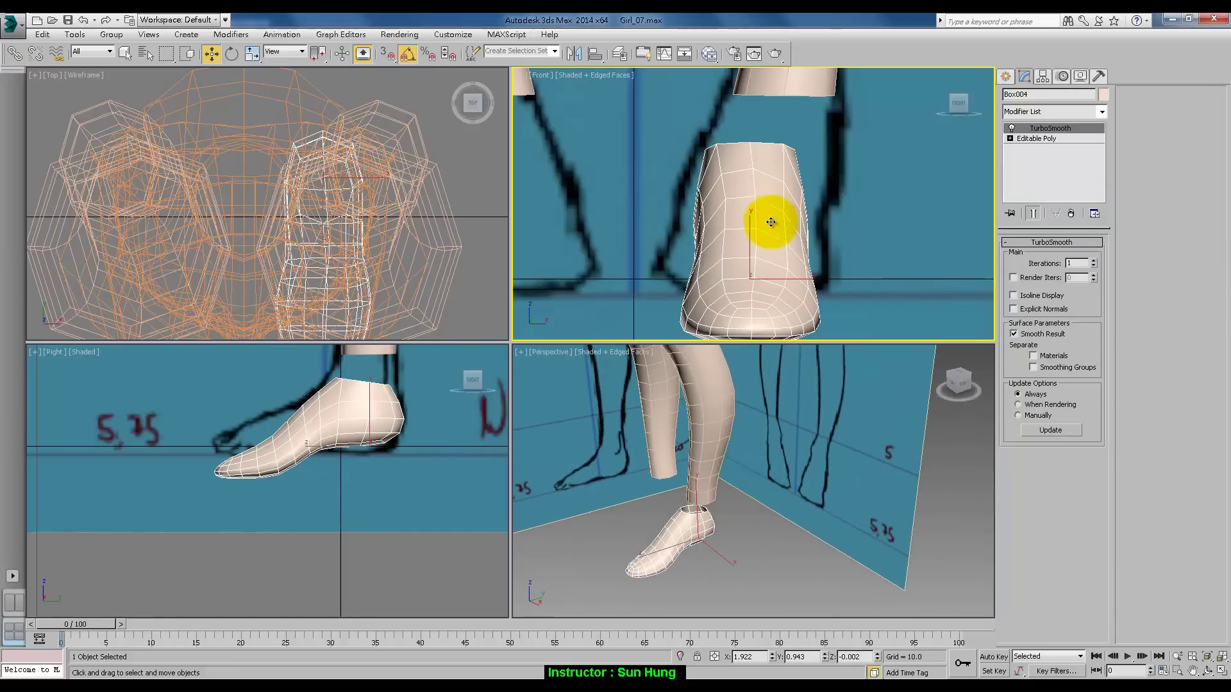
{"action": "mouse_move", "coordinate": [753, 260]}
{"action": "left_mouse_down"}
{"action": "mouse_move", "coordinate": [777, 256]}
{"action": "mouse_move", "coordinate": [762, 256]}
{"action": "left_mouse_up"}
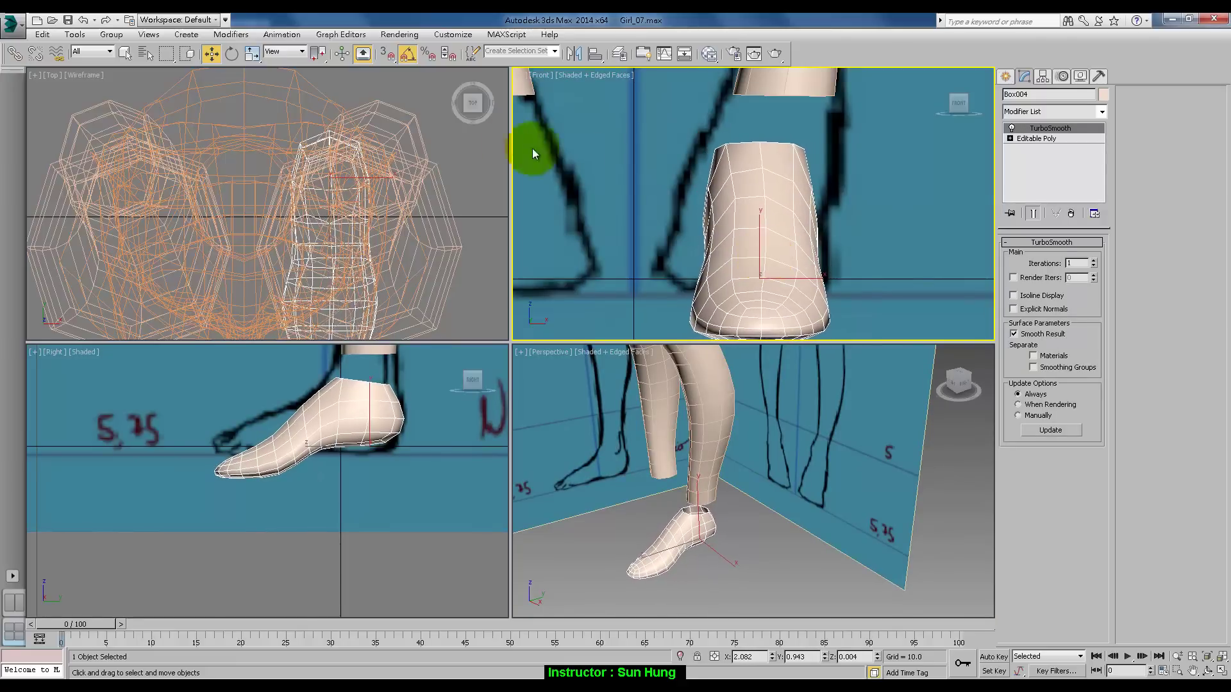